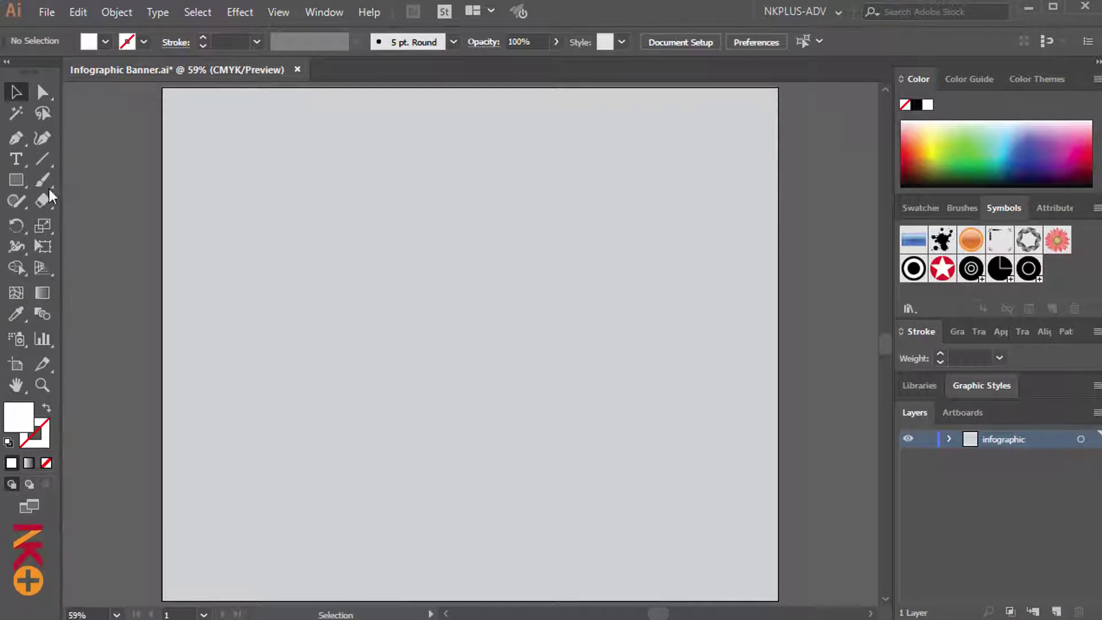
# Step: Draw a wide rounded rectangle across the artboard top and centre it horizontally
pyautogui.moveTo(16, 180); pyautogui.dragTo(66, 199)
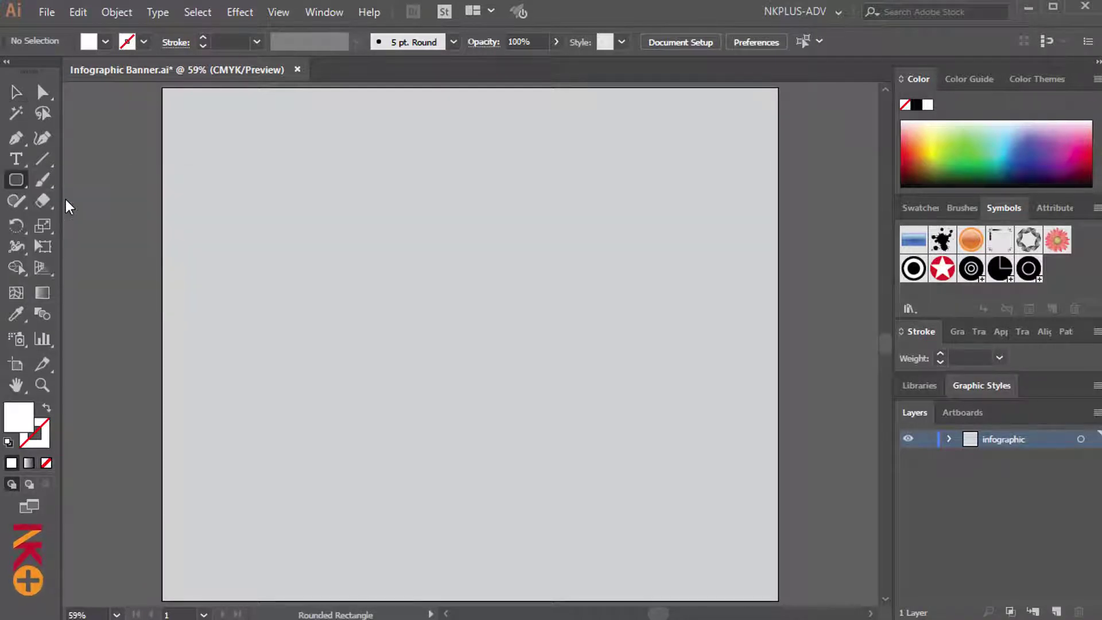
pyautogui.moveTo(184, 108)
pyautogui.mouseDown()
pyautogui.moveTo(750, 235)
pyautogui.moveTo(733, 233)
pyautogui.mouseUp()
pyautogui.click(685, 43)
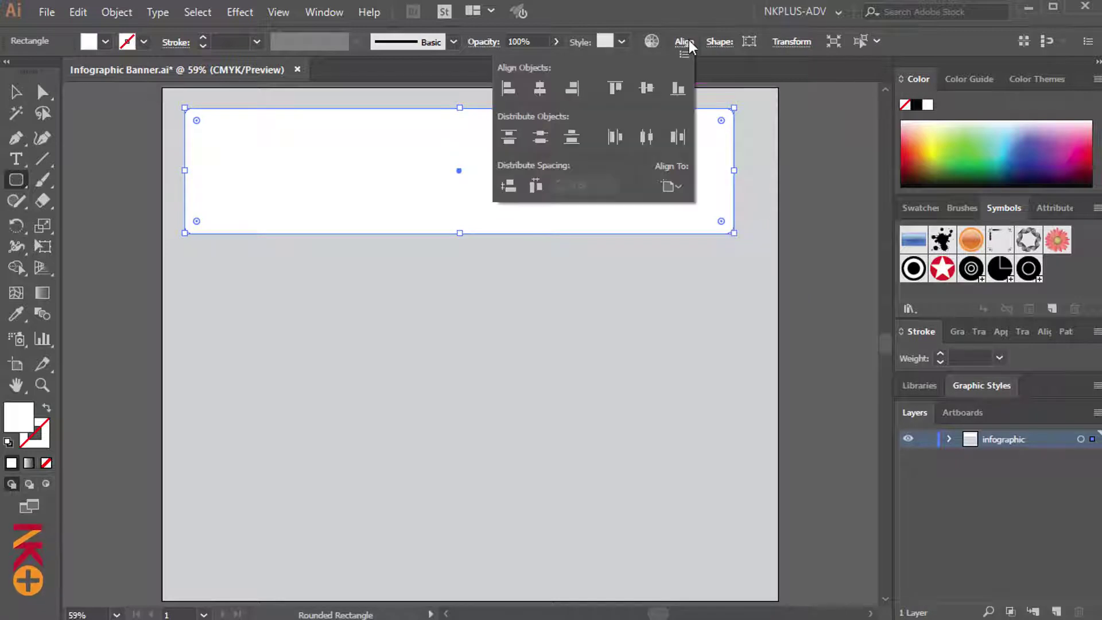
pyautogui.click(534, 83)
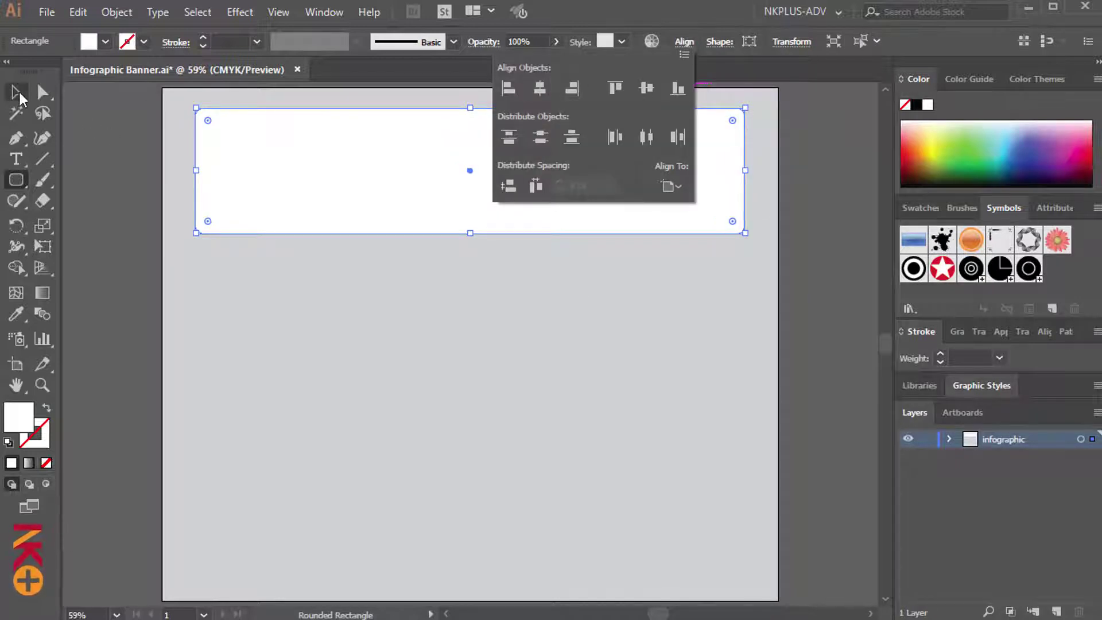
pyautogui.press('Escape')
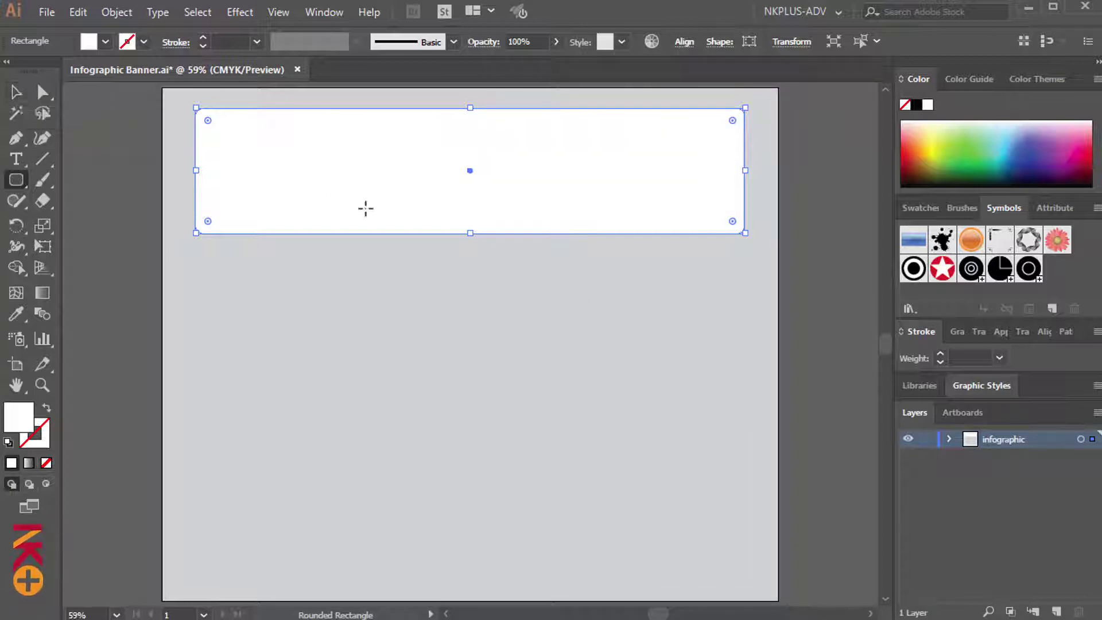
# Step: Nudge the rounded rectangle up slightly
pyautogui.click(17, 92)
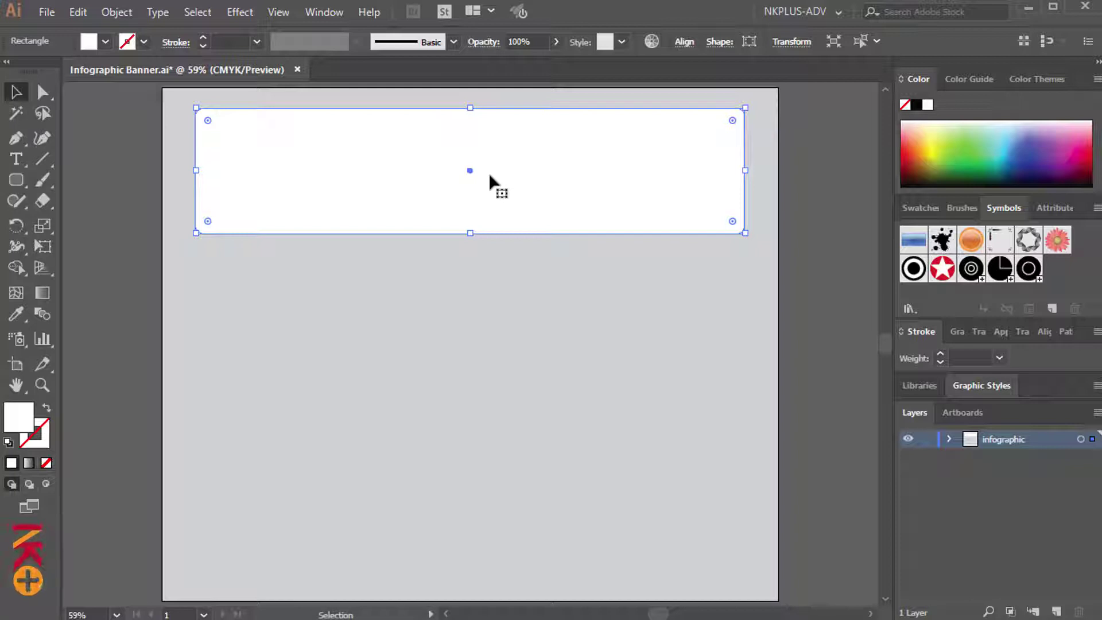
pyautogui.press('Up')
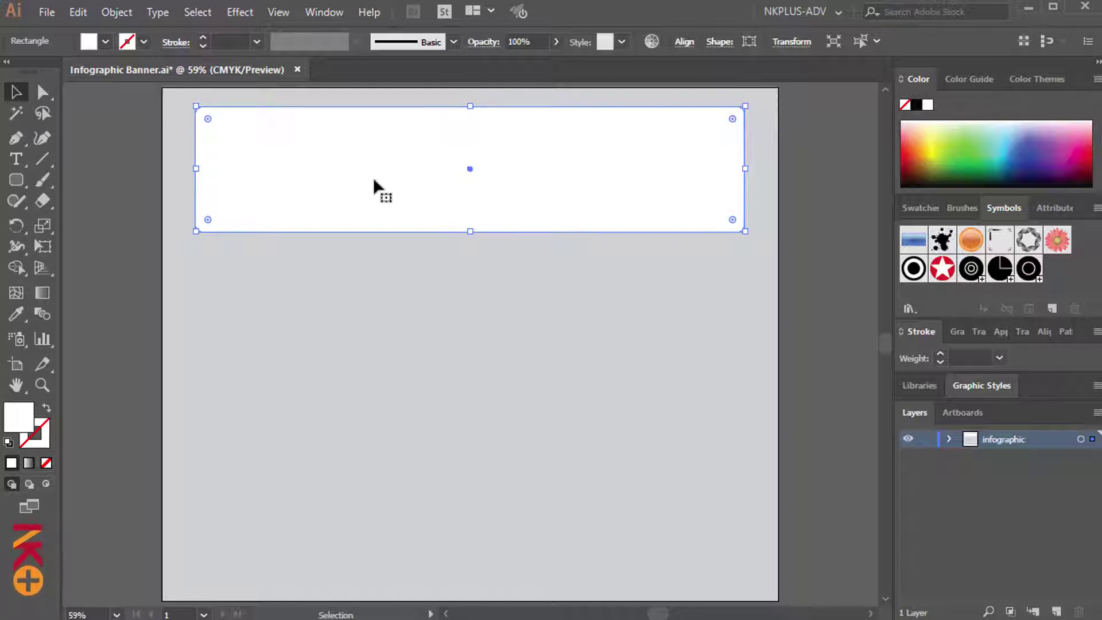
pyautogui.click(22, 181)
pyautogui.click(60, 182)
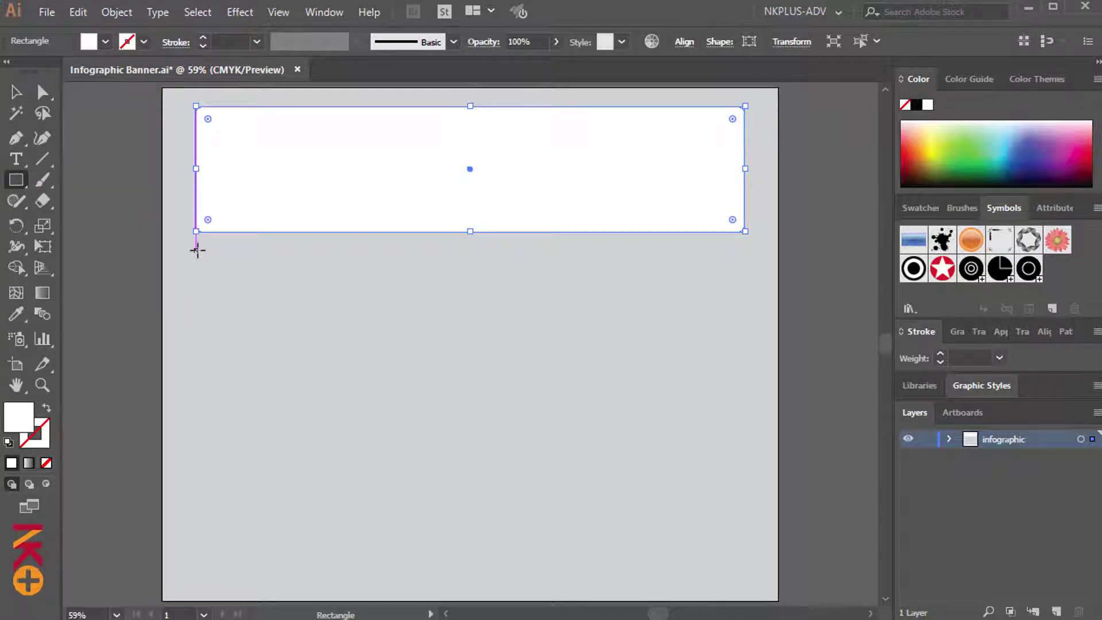
# Step: Draw a thin rectangle below the banner's left side and fill it red
pyautogui.moveTo(197, 250); pyautogui.dragTo(370, 276)
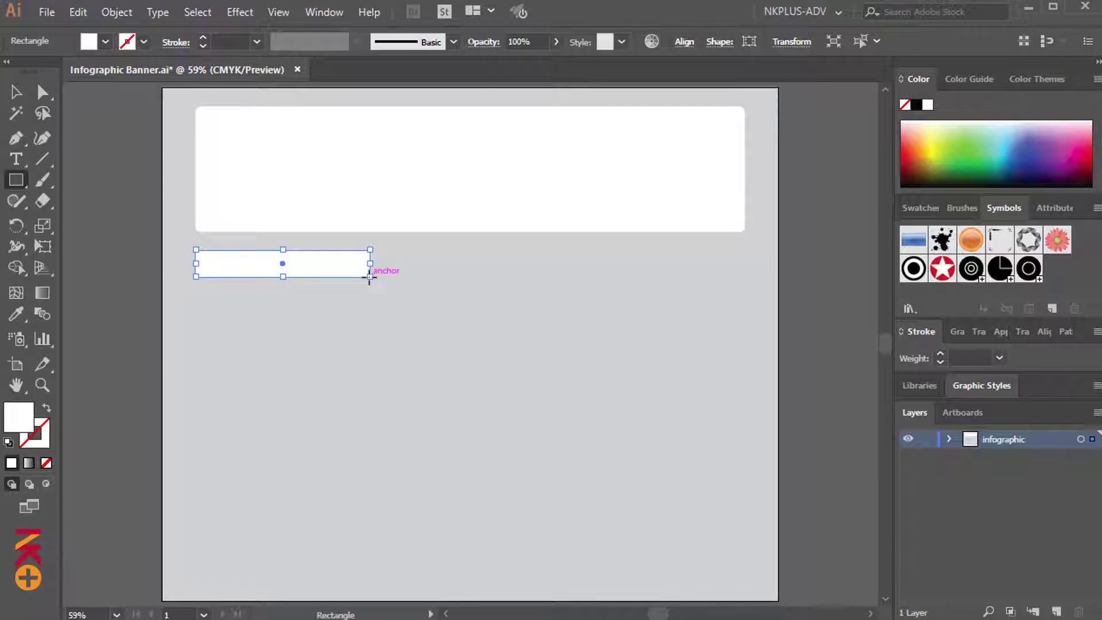
pyautogui.click(919, 210)
pyautogui.click(1096, 295)
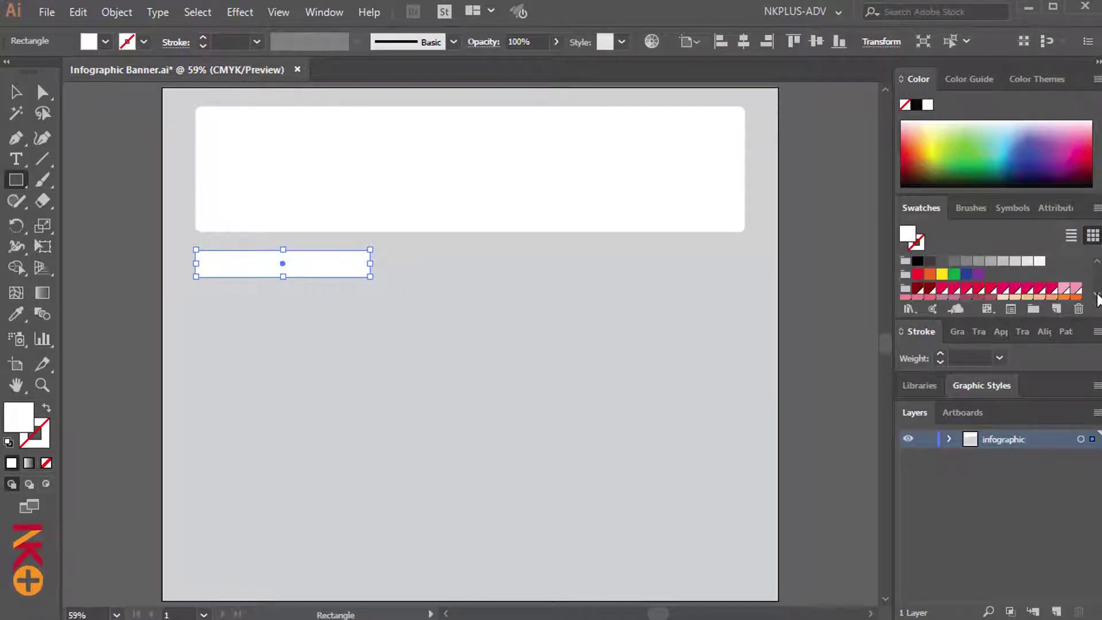
pyautogui.click(993, 289)
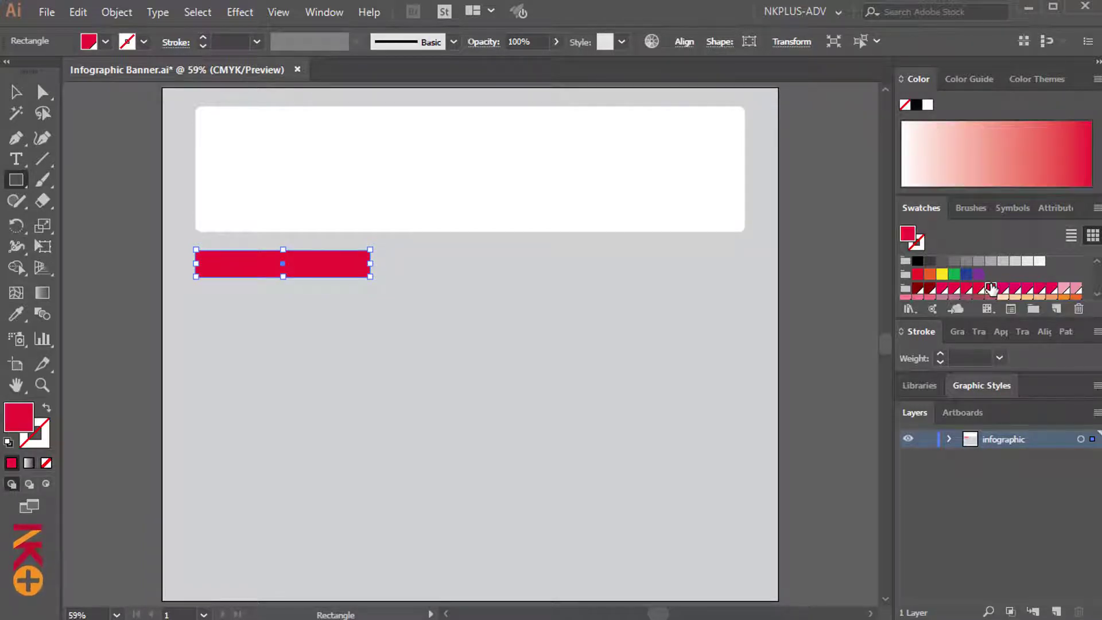
# Step: Perspective-distort the red rectangle into a trapezoid with tapered top corners, then flatten it
pyautogui.press('e')
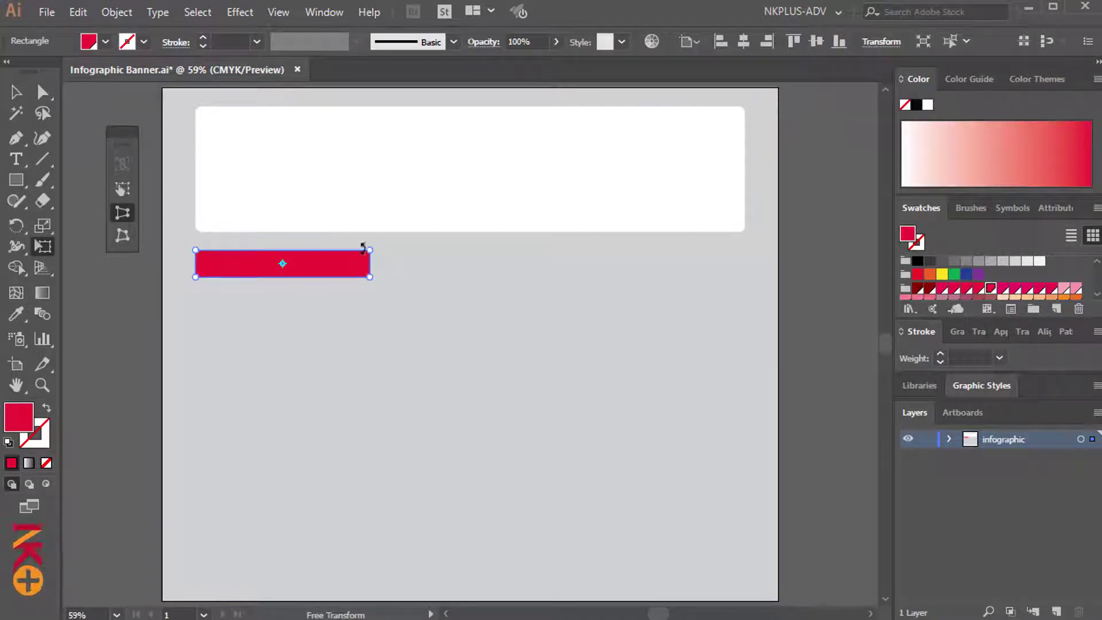
pyautogui.moveTo(363, 248); pyautogui.dragTo(349, 251)
pyautogui.click(16, 92)
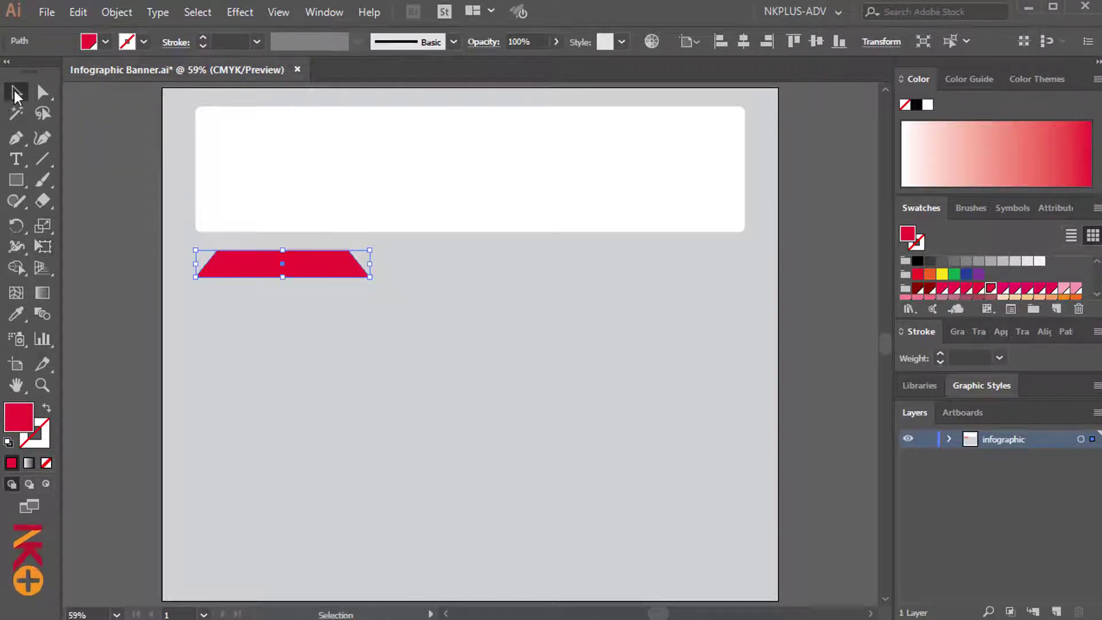
pyautogui.moveTo(283, 250); pyautogui.dragTo(284, 260)
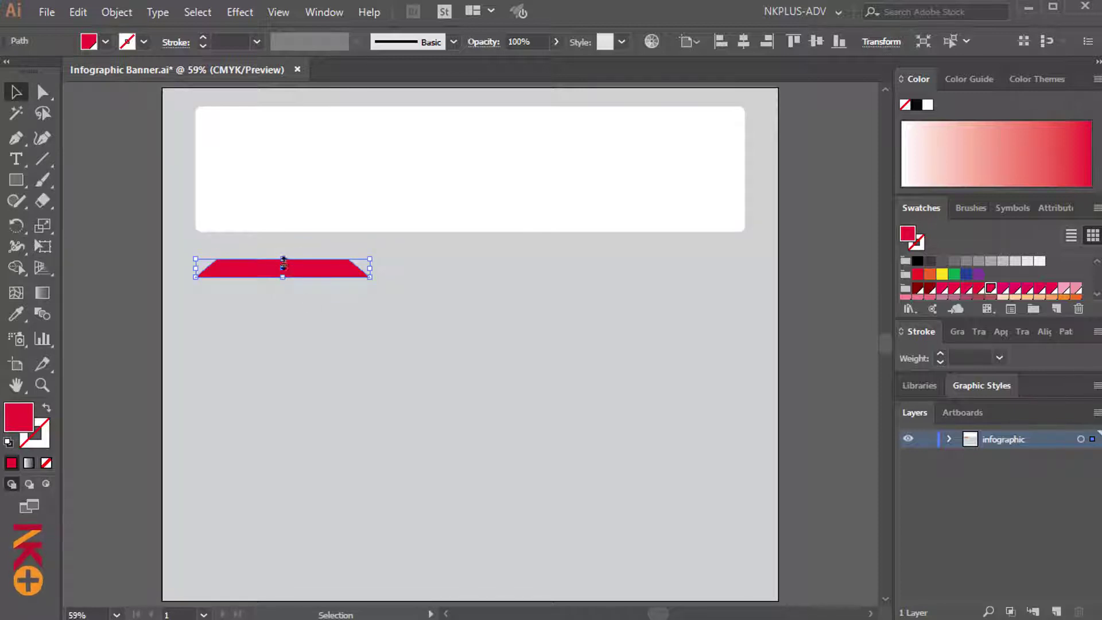
pyautogui.moveTo(283, 261); pyautogui.dragTo(284, 262)
# Step: Pen a tall four-corner rectangle hanging from the trapezoid's top edge, then select the trapezoid
pyautogui.click(287, 302)
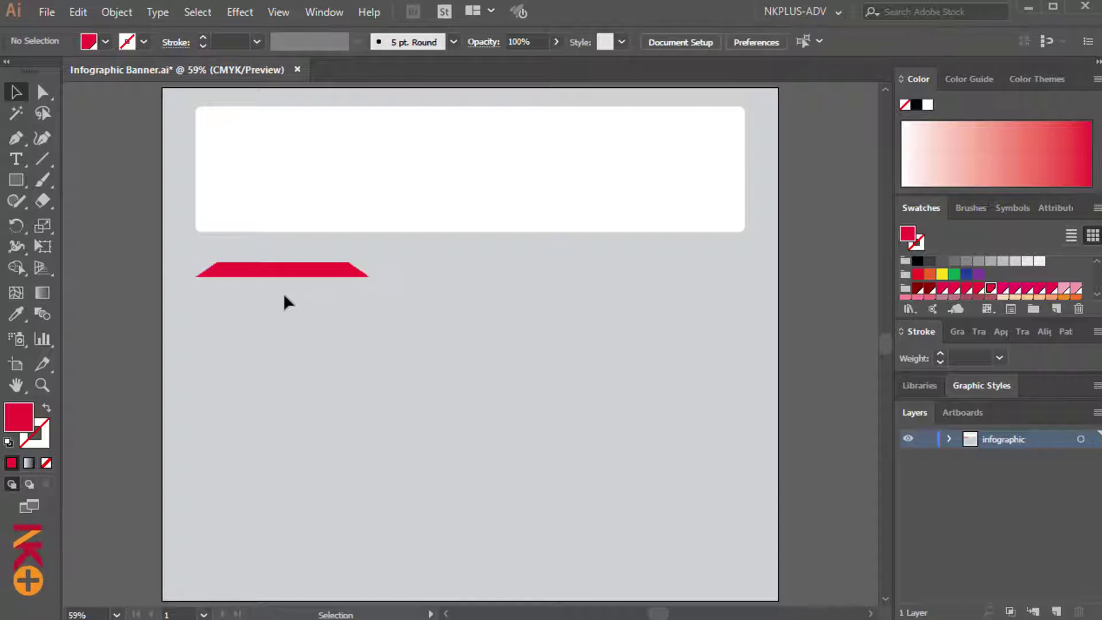
pyautogui.click(17, 139)
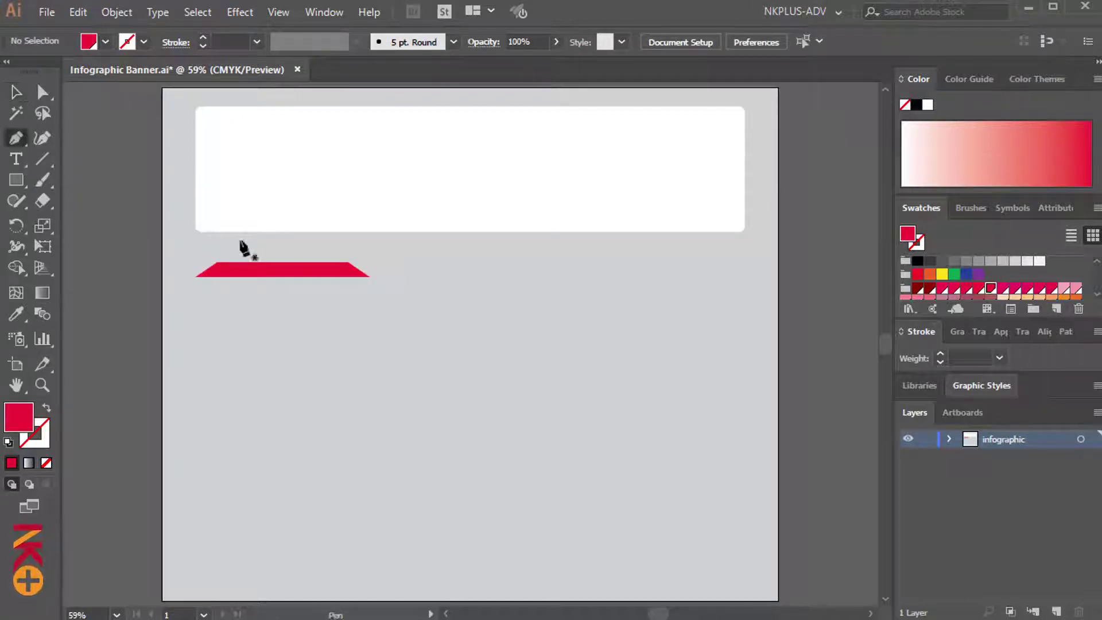
pyautogui.click(217, 262)
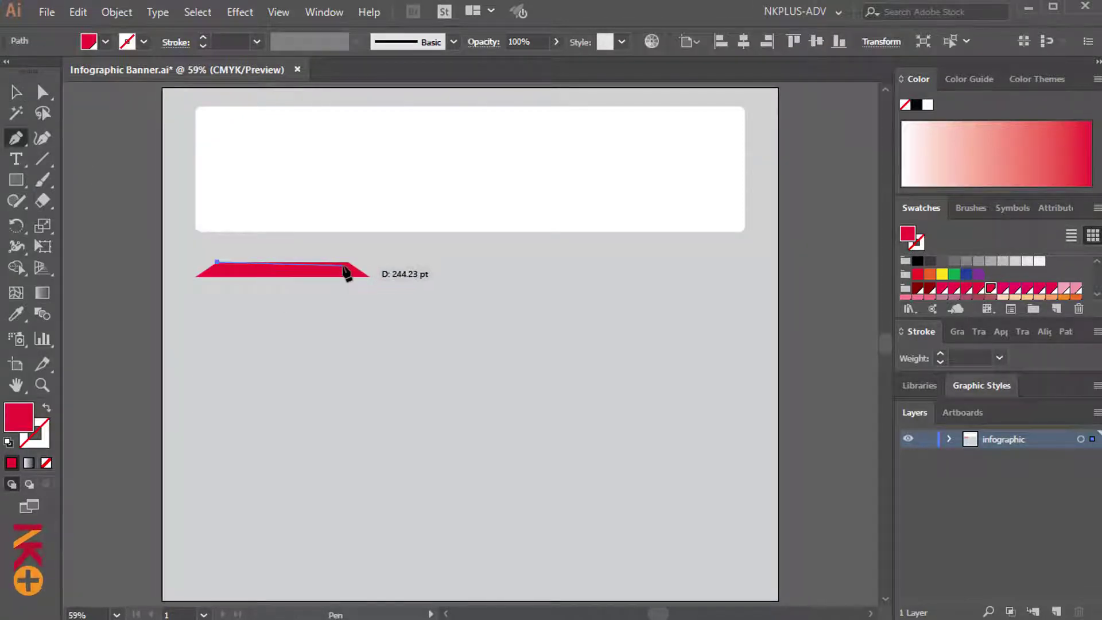
pyautogui.click(348, 263)
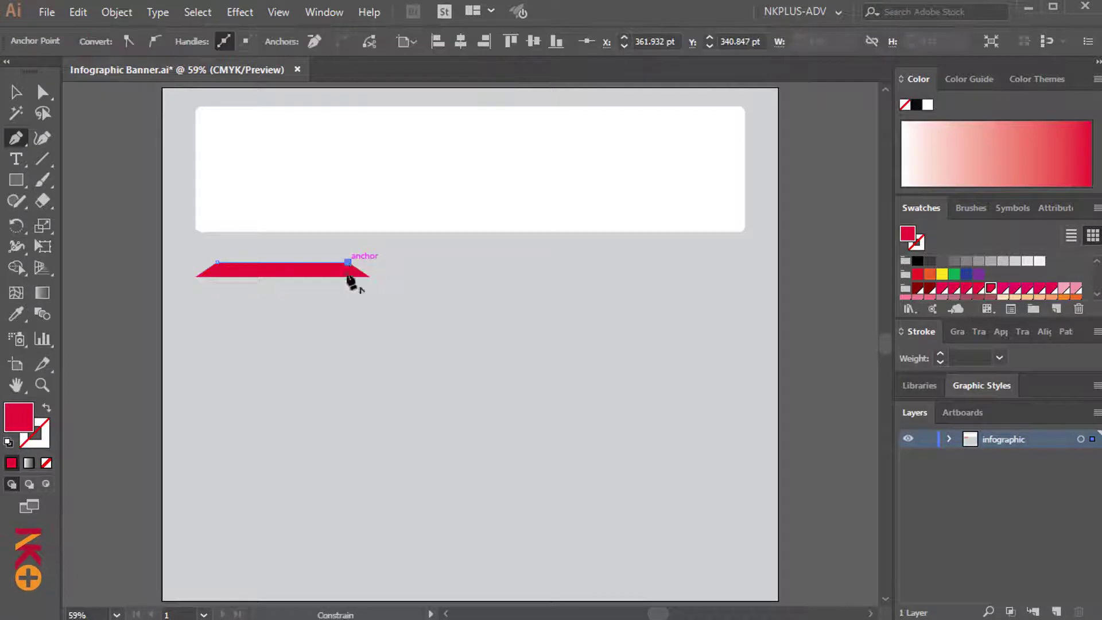
pyautogui.click(347, 425)
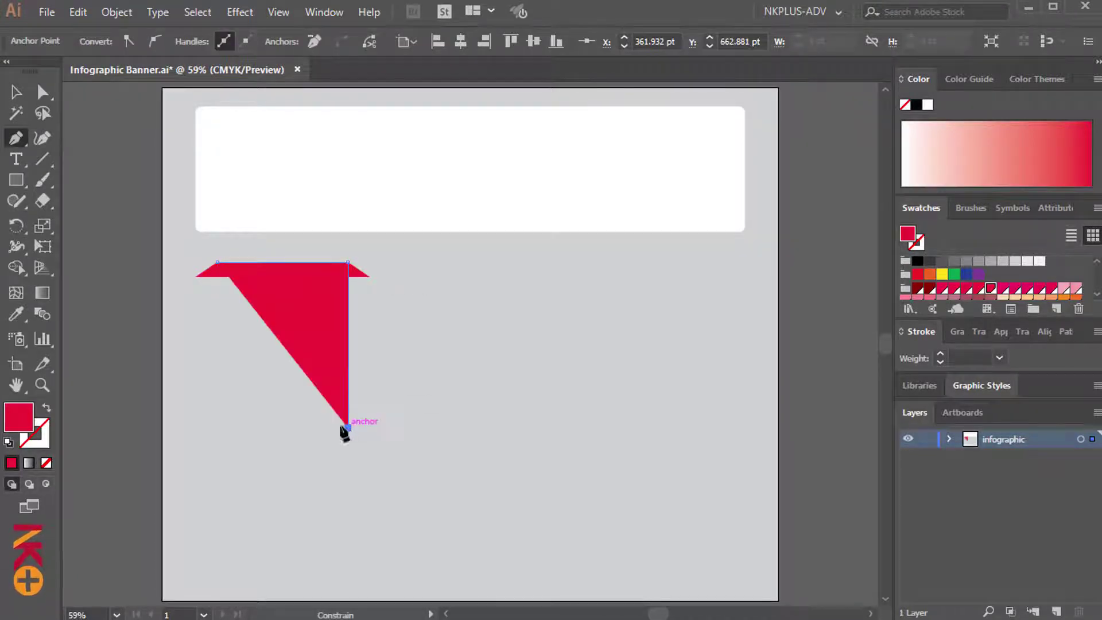
pyautogui.click(217, 426)
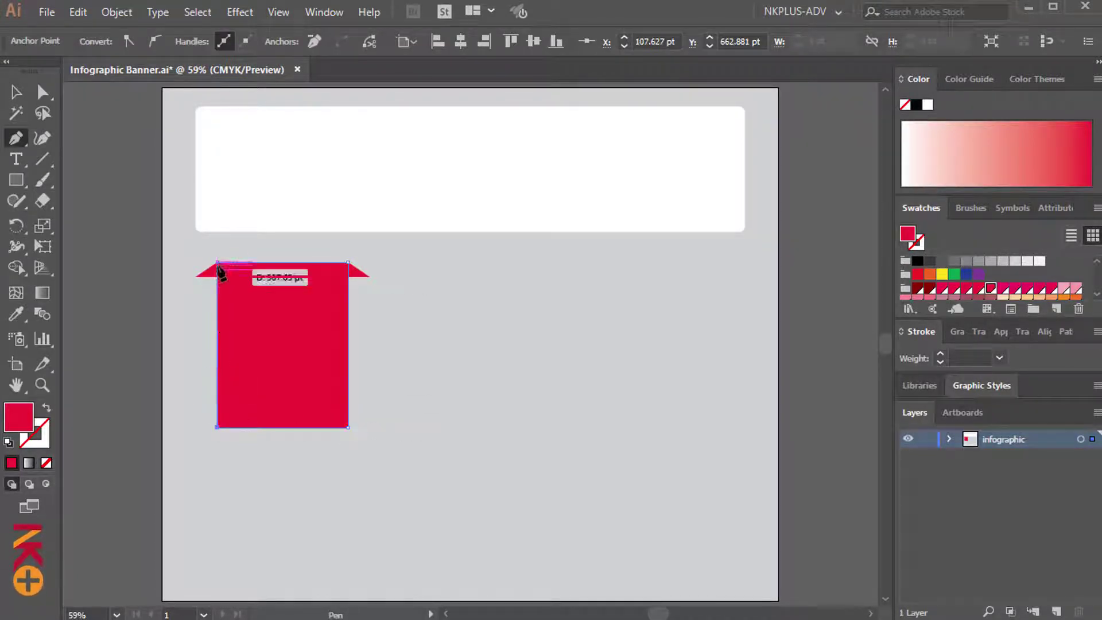
pyautogui.click(217, 263)
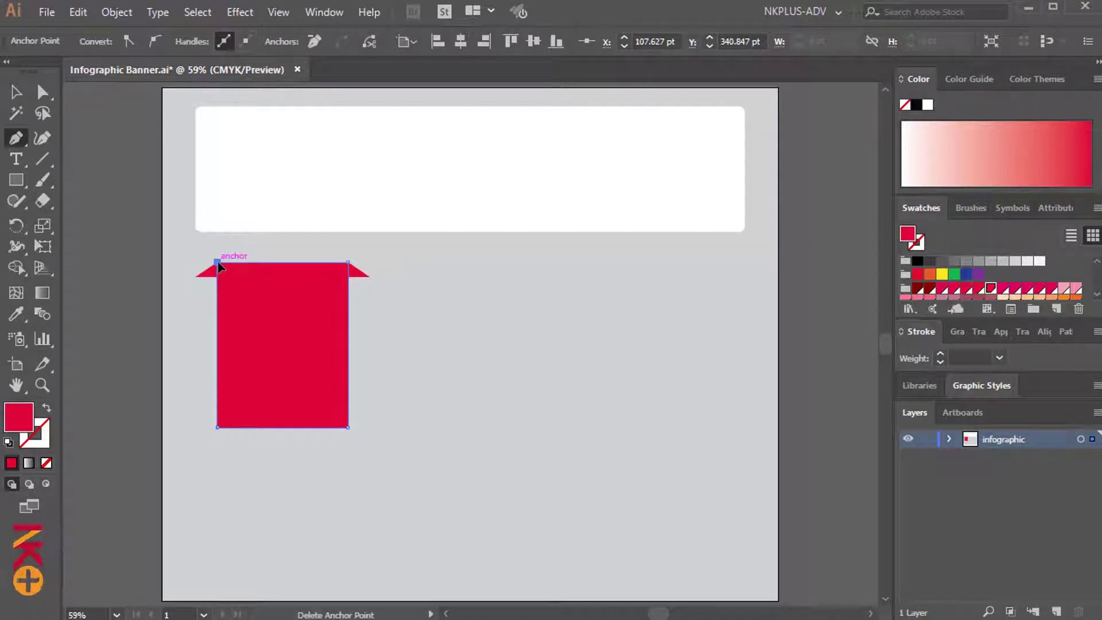
pyautogui.click(16, 92)
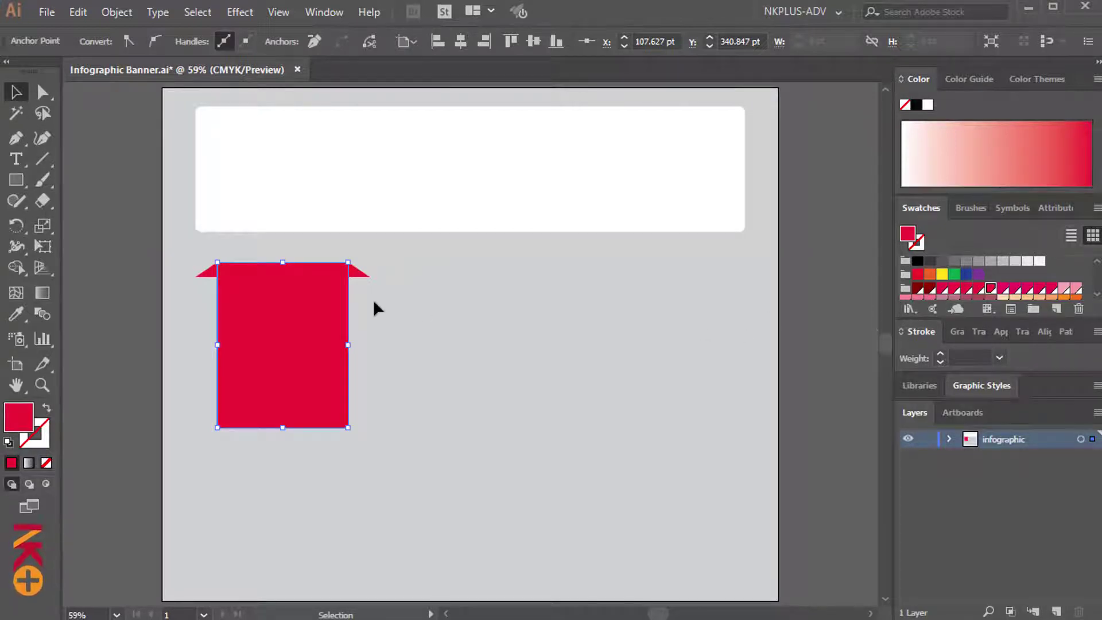
pyautogui.click(360, 276)
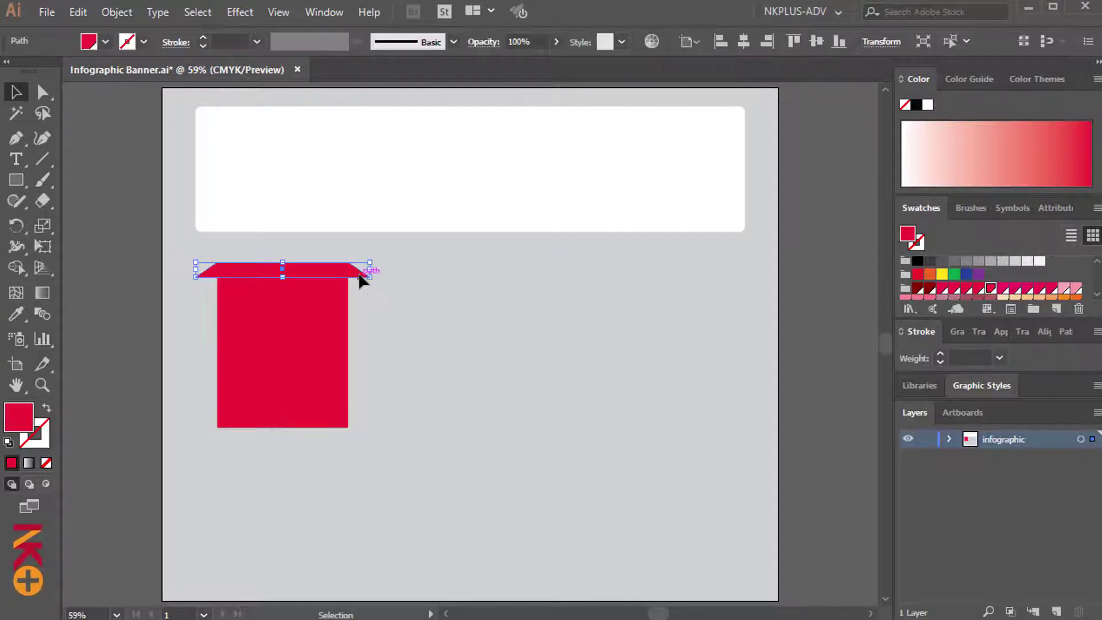
# Step: Colour the trapezoid tab dark red and give the panel's two bottom corners 20 pt rounding
pyautogui.click(929, 289)
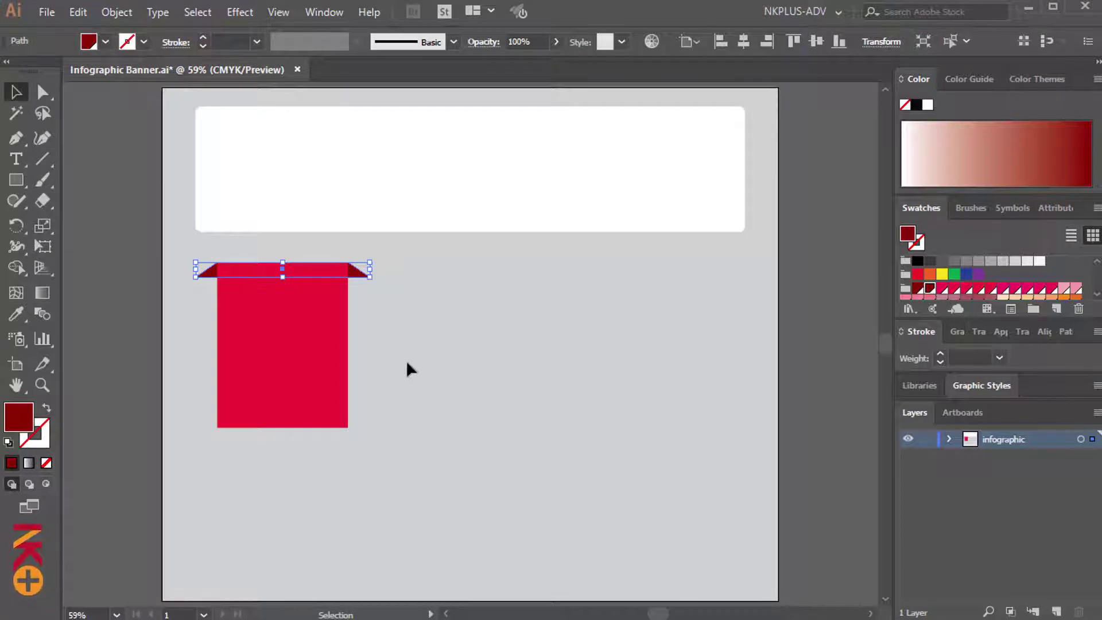
pyautogui.click(42, 93)
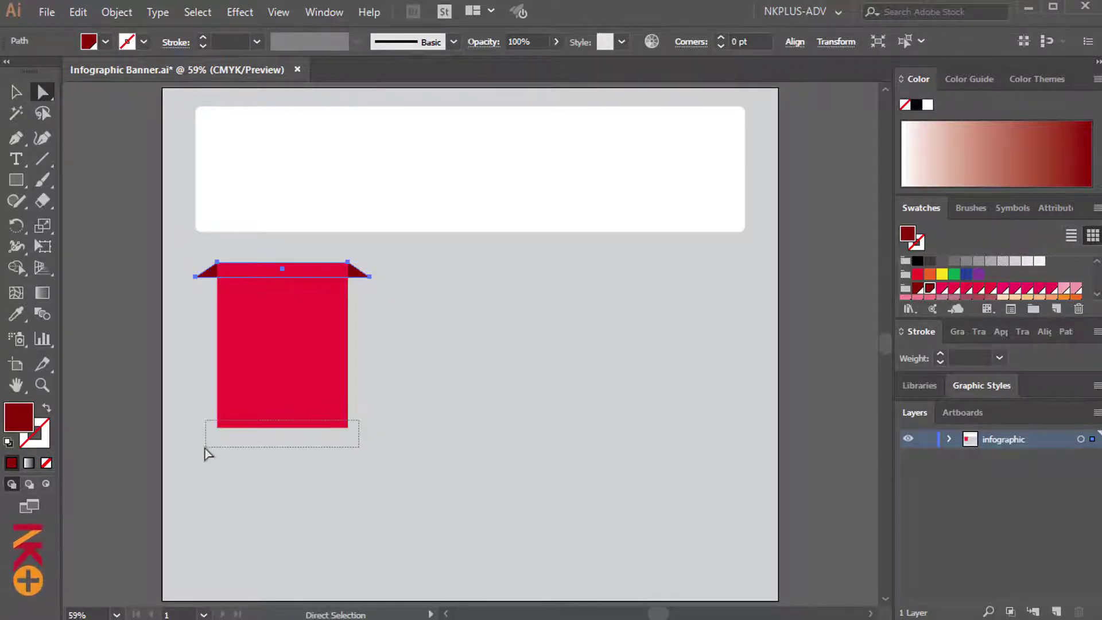
pyautogui.moveTo(357, 424); pyautogui.dragTo(205, 450)
pyautogui.click(459, 41)
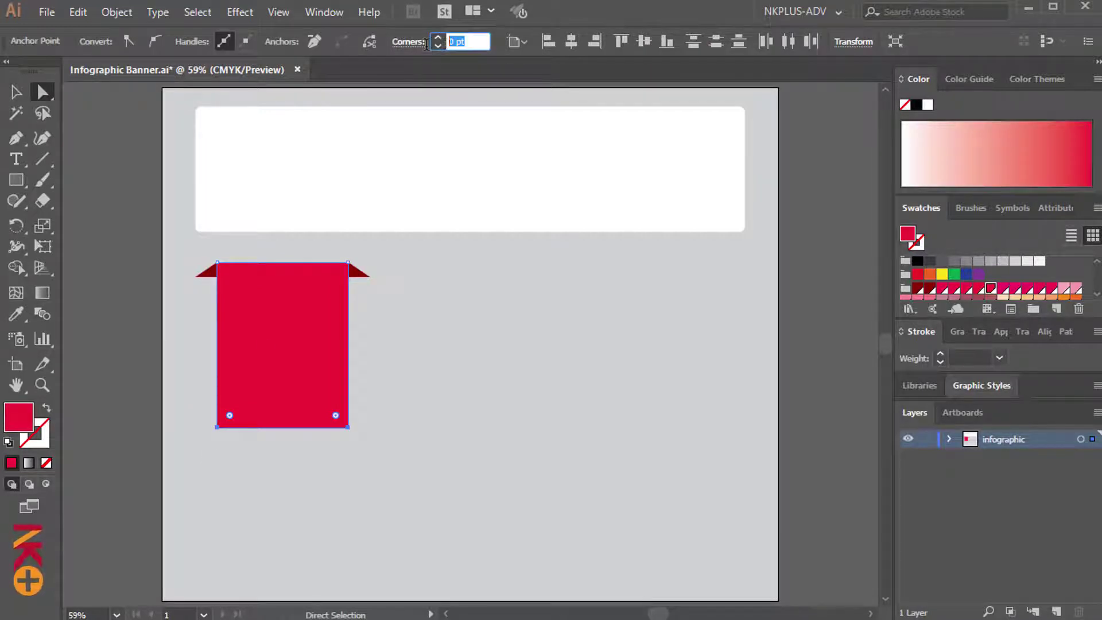
pyautogui.write('20')
pyautogui.press('Return')
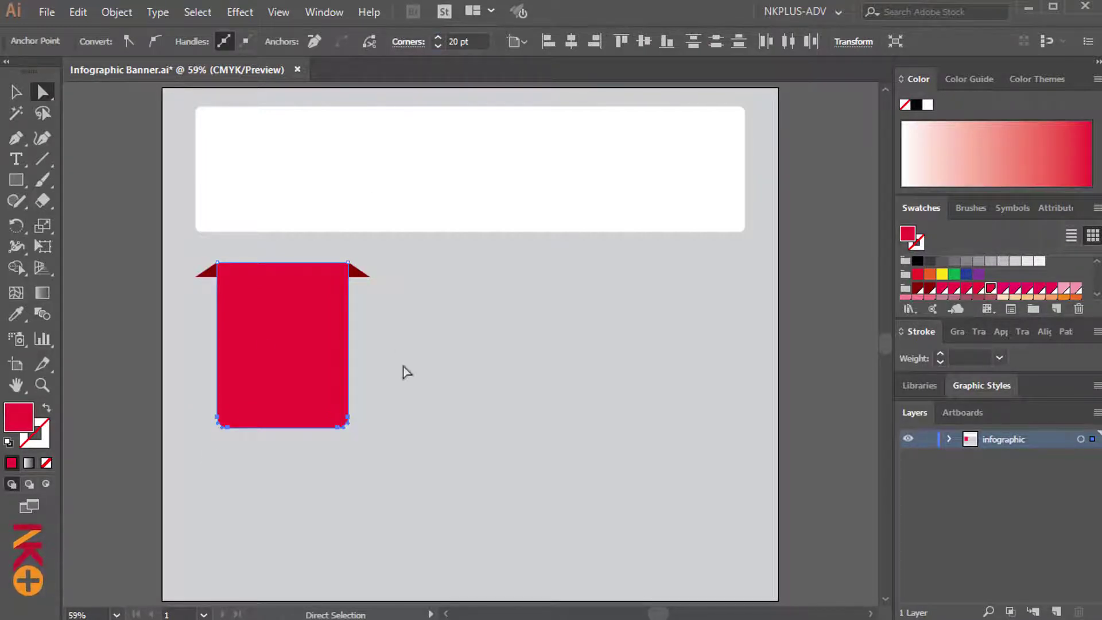
pyautogui.click(407, 372)
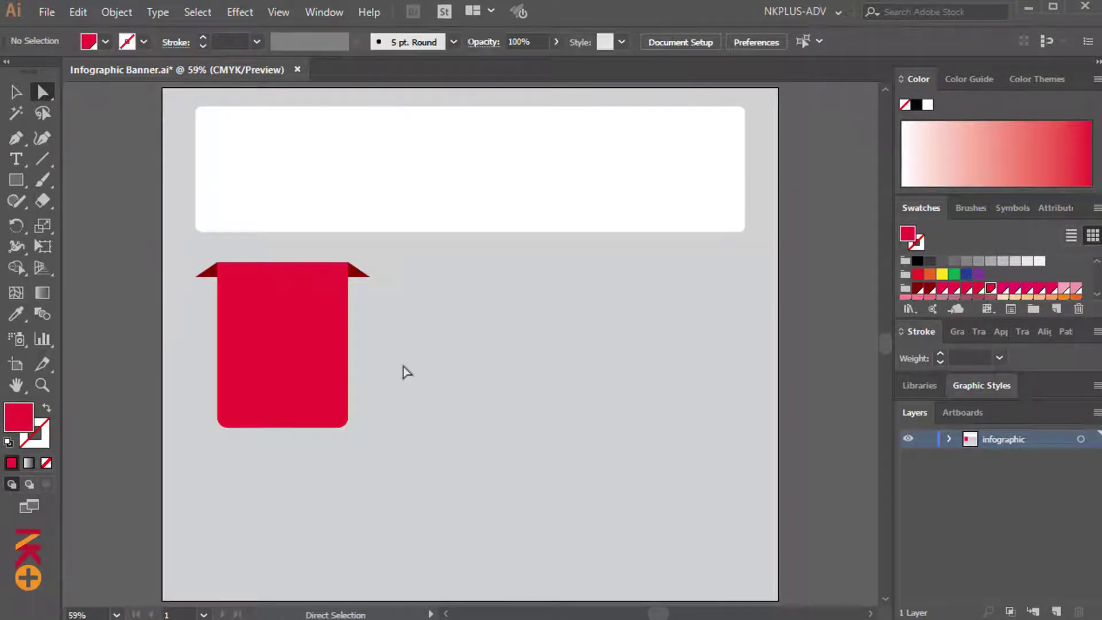
pyautogui.click(15, 92)
# Step: Group the red ribbon pieces and move the group over the banner's top-left
pyautogui.moveTo(185, 243); pyautogui.dragTo(375, 373)
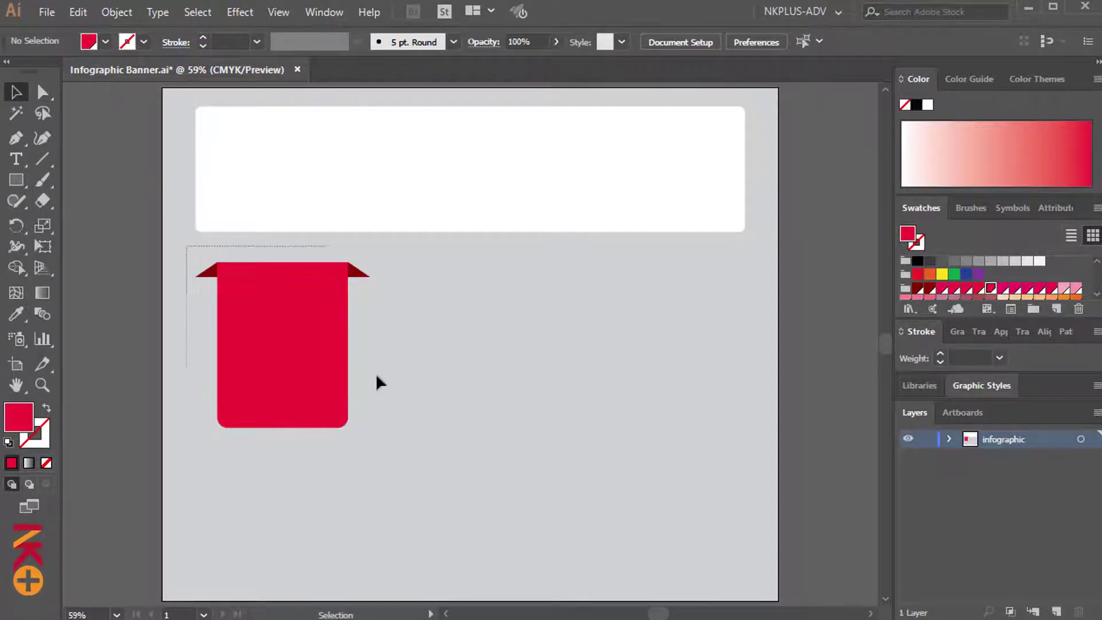
pyautogui.rightClick(256, 366)
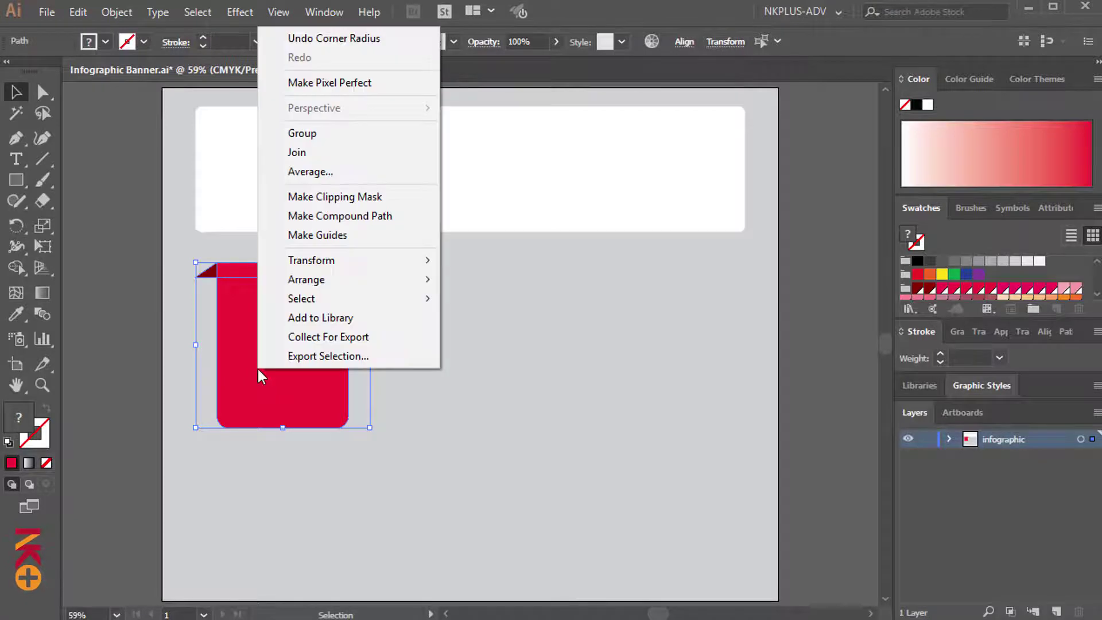
pyautogui.click(368, 133)
pyautogui.moveTo(288, 361); pyautogui.dragTo(298, 191)
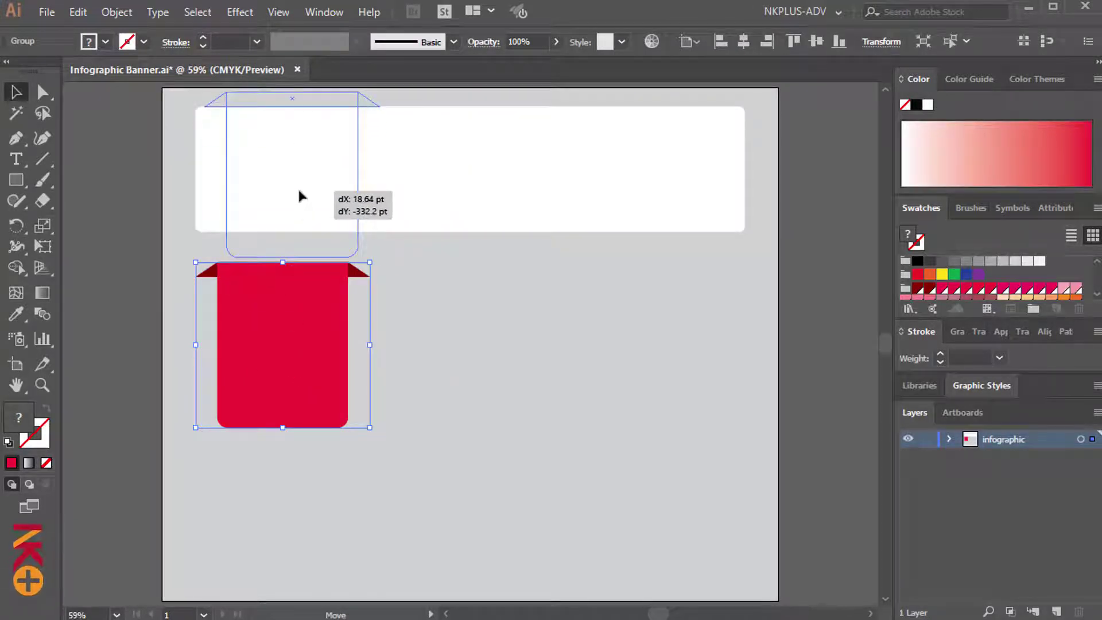
pyautogui.moveTo(299, 191); pyautogui.dragTo(298, 191)
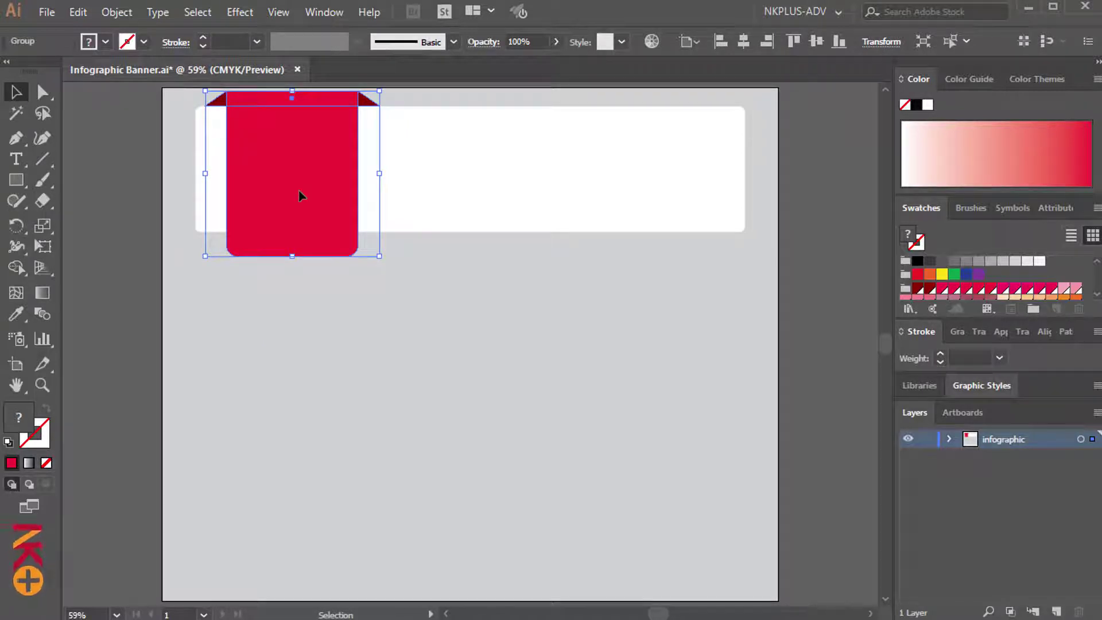
# Step: Make the ribbon group slightly narrower
pyautogui.click(426, 317)
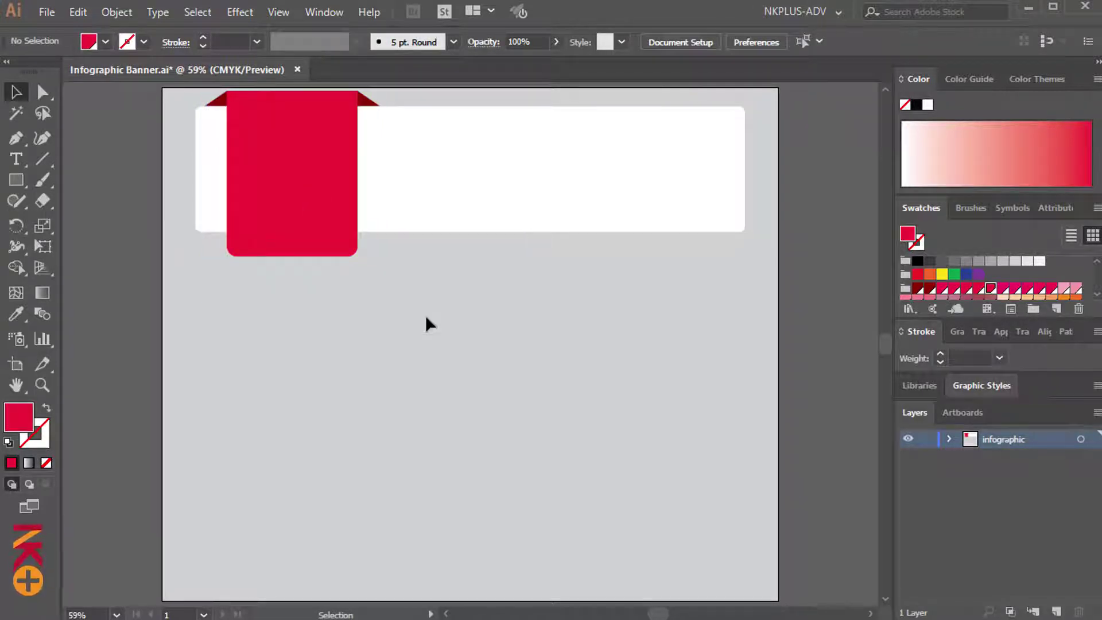
pyautogui.click(318, 172)
pyautogui.moveTo(381, 172); pyautogui.dragTo(368, 173)
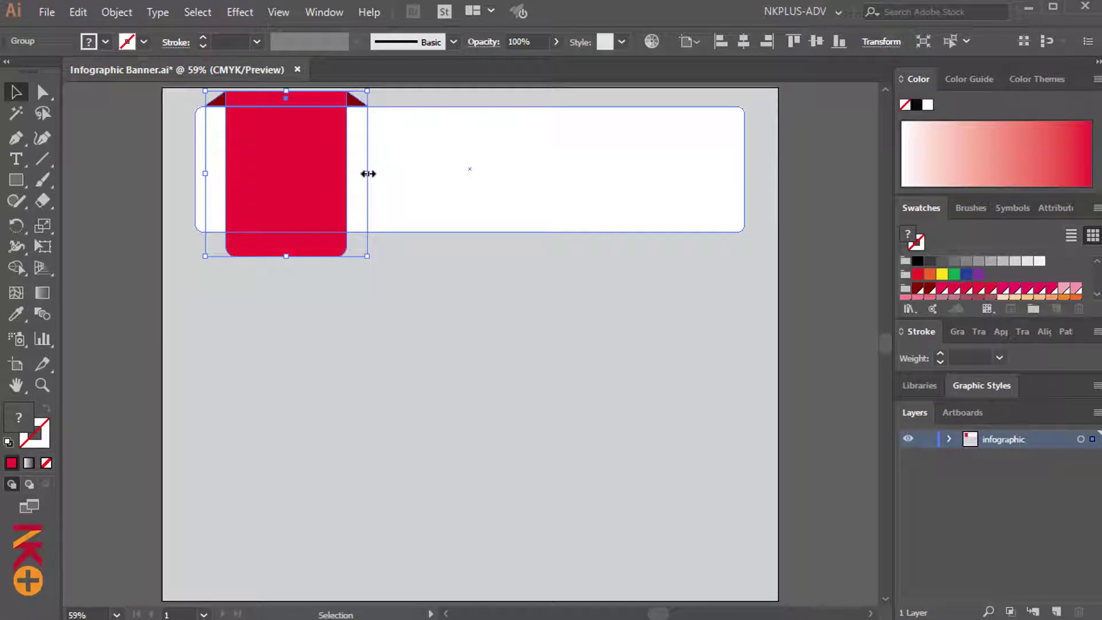
pyautogui.click(434, 322)
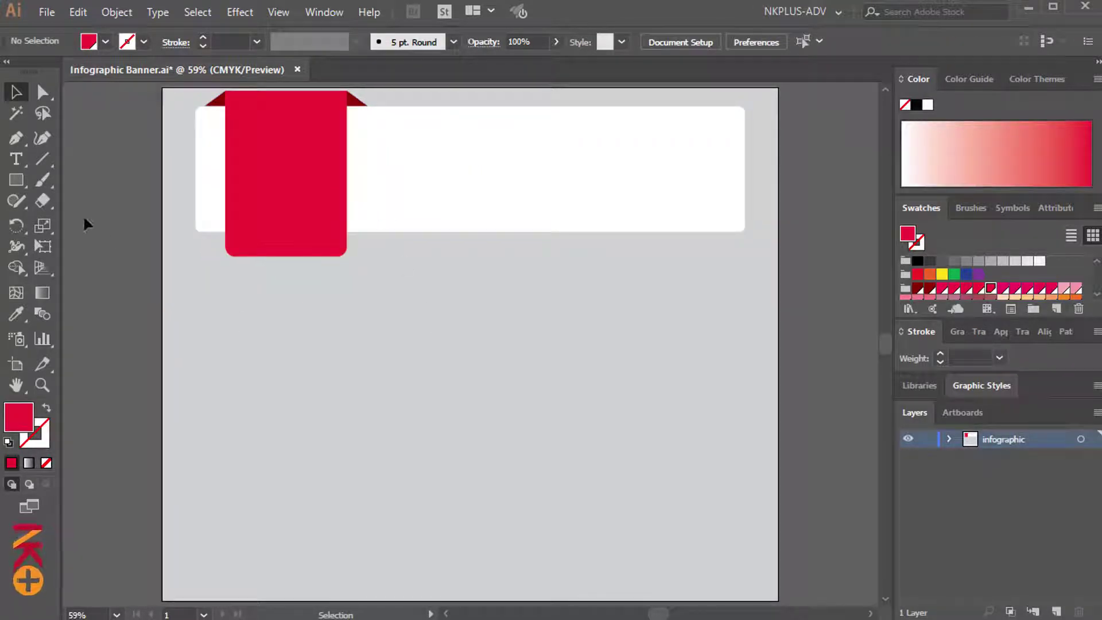
# Step: Place placeholder heading text on the banner and change it to uppercase LOREM IPSUM
pyautogui.click(16, 157)
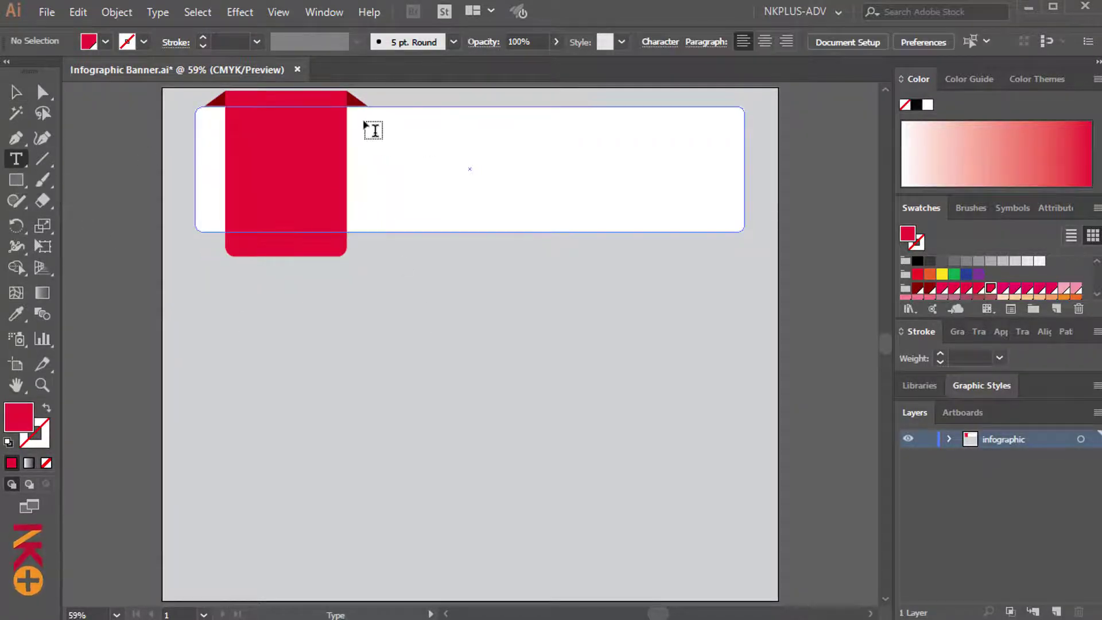
pyautogui.click(374, 130)
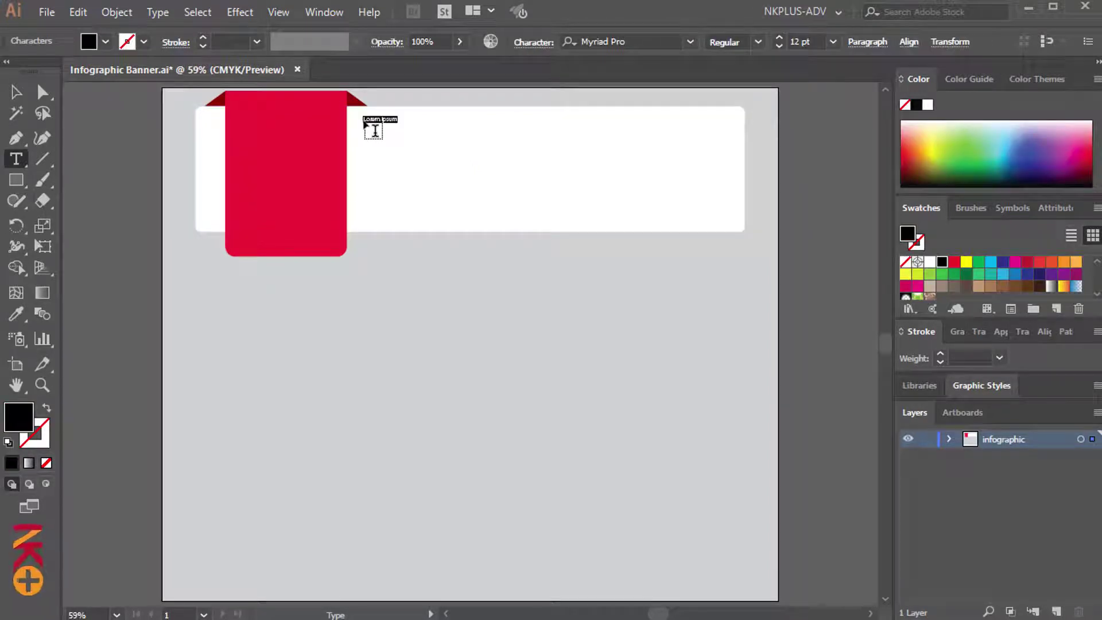
pyautogui.click(159, 12)
pyautogui.moveTo(201, 280)
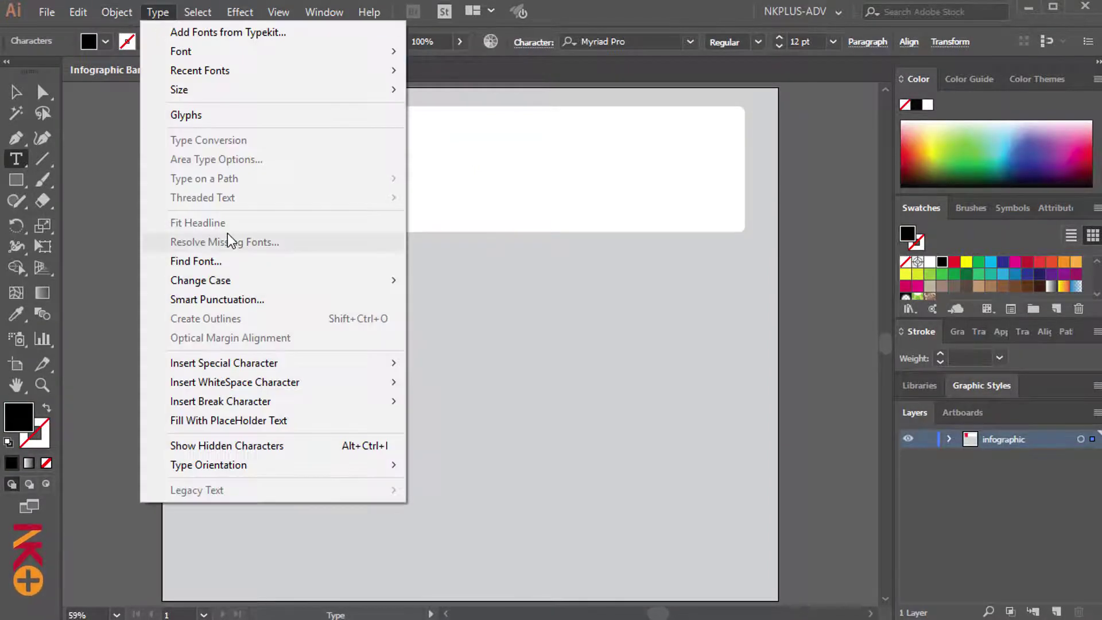
pyautogui.click(483, 287)
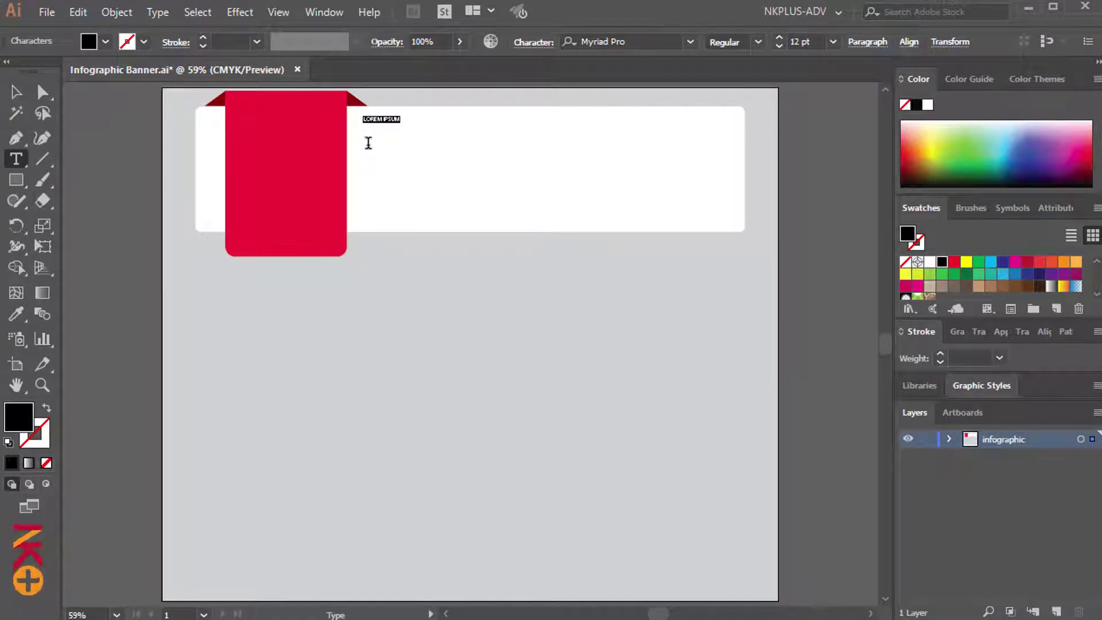
# Step: Add a placeholder body text area below the heading, then scale the heading up
pyautogui.click(22, 153)
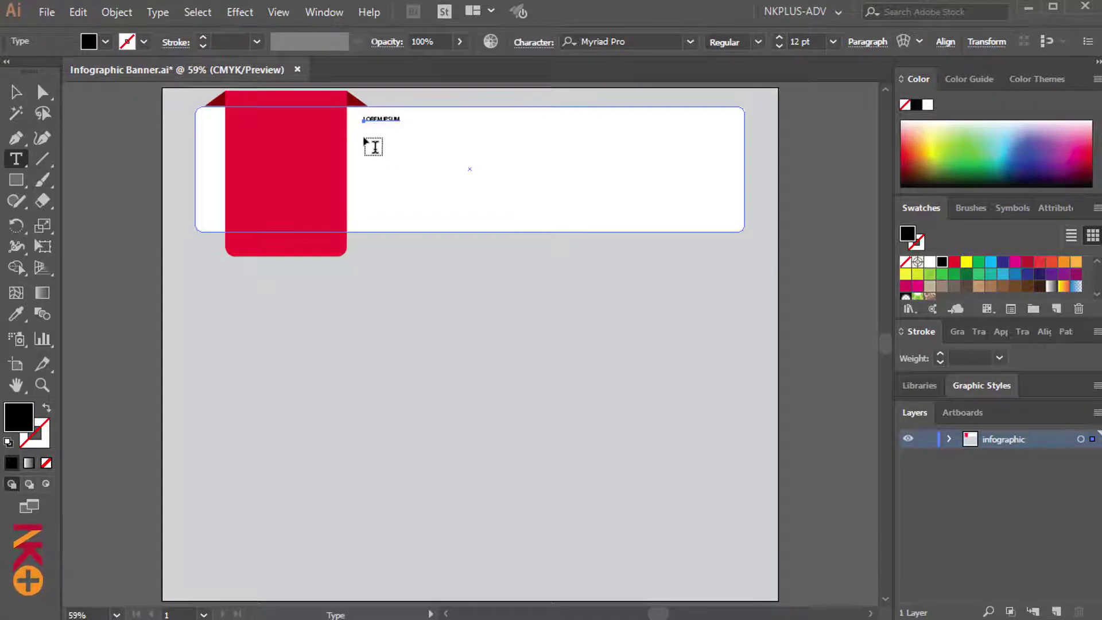
pyautogui.moveTo(364, 144)
pyautogui.mouseDown()
pyautogui.moveTo(550, 169)
pyautogui.moveTo(549, 178)
pyautogui.mouseUp()
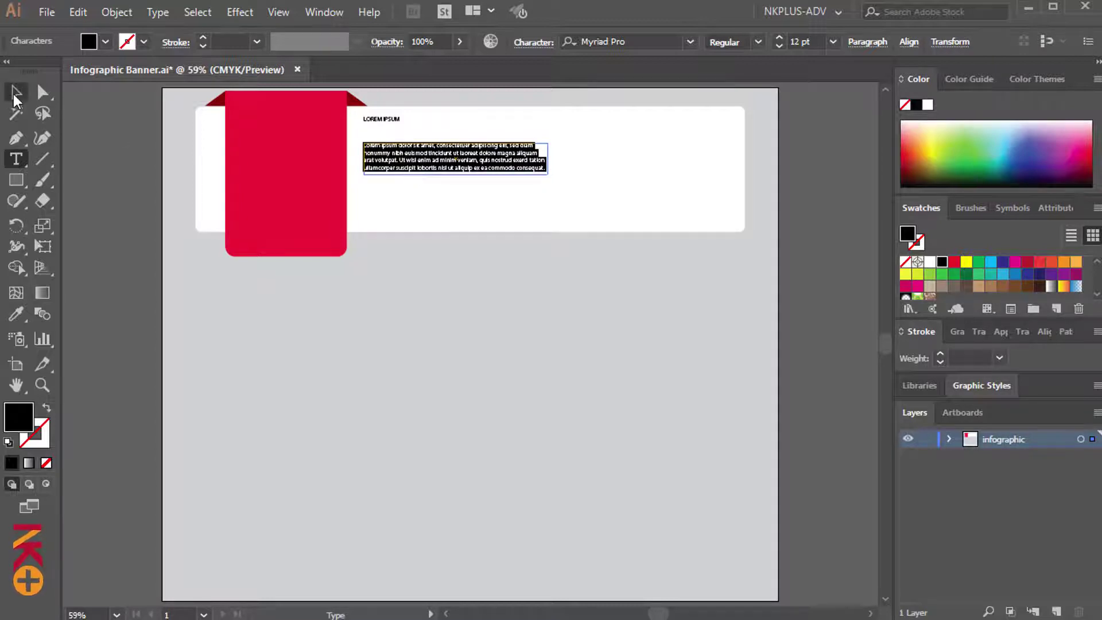
pyautogui.click(16, 92)
pyautogui.click(392, 121)
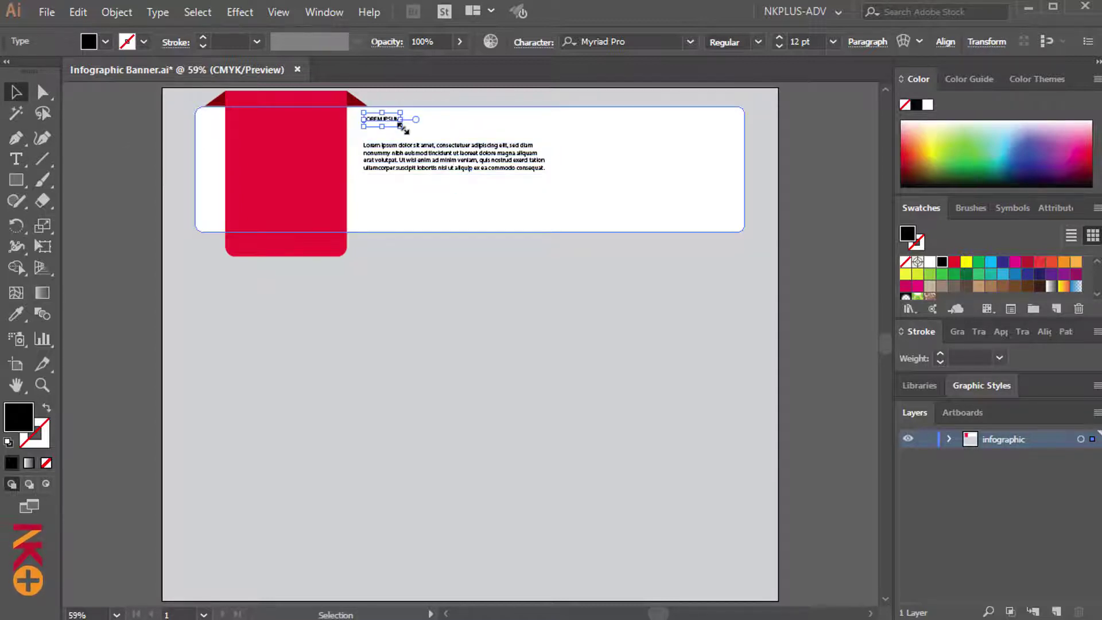
pyautogui.moveTo(401, 127); pyautogui.dragTo(441, 136)
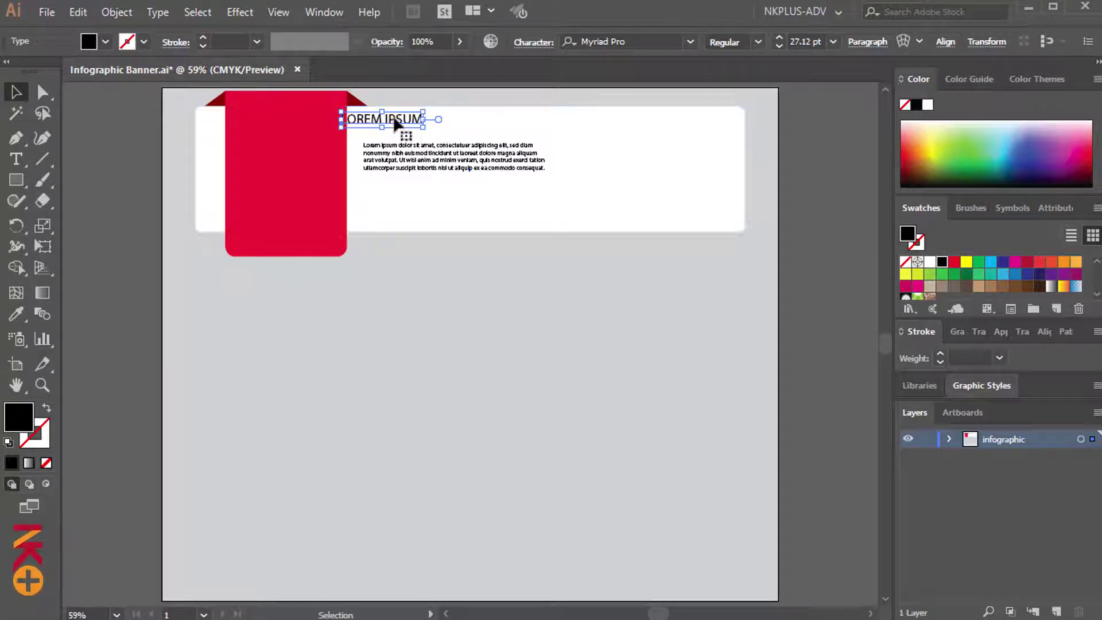
# Step: Line the heading up above the body text and sample the ribbon's red onto it
pyautogui.moveTo(397, 122)
pyautogui.mouseDown()
pyautogui.moveTo(460, 138)
pyautogui.moveTo(446, 128)
pyautogui.mouseUp()
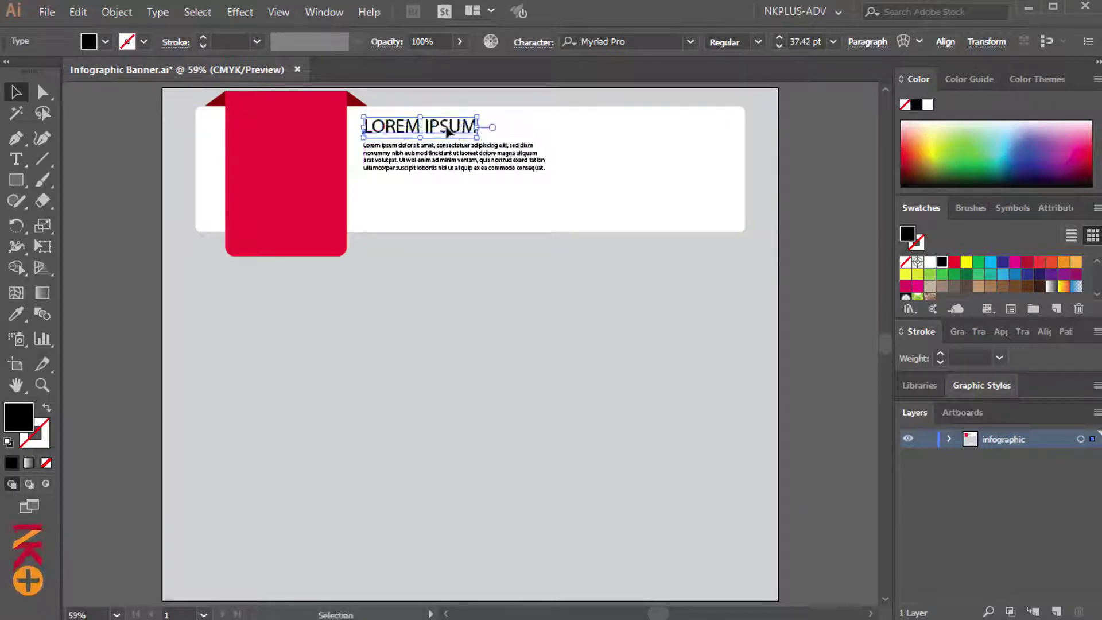
pyautogui.click(16, 310)
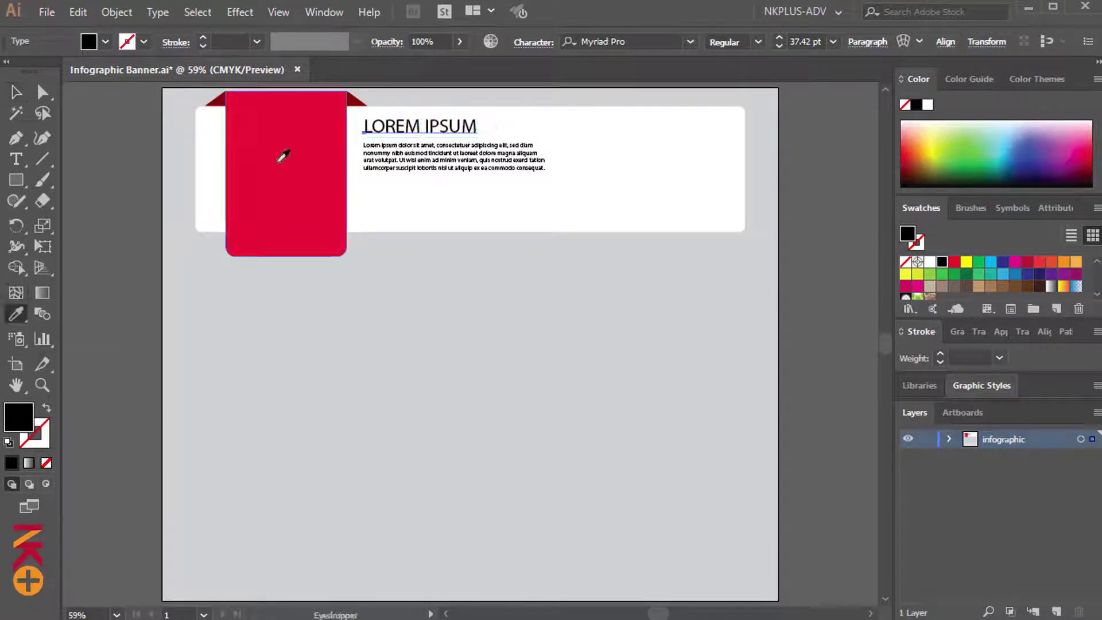
pyautogui.click(278, 160)
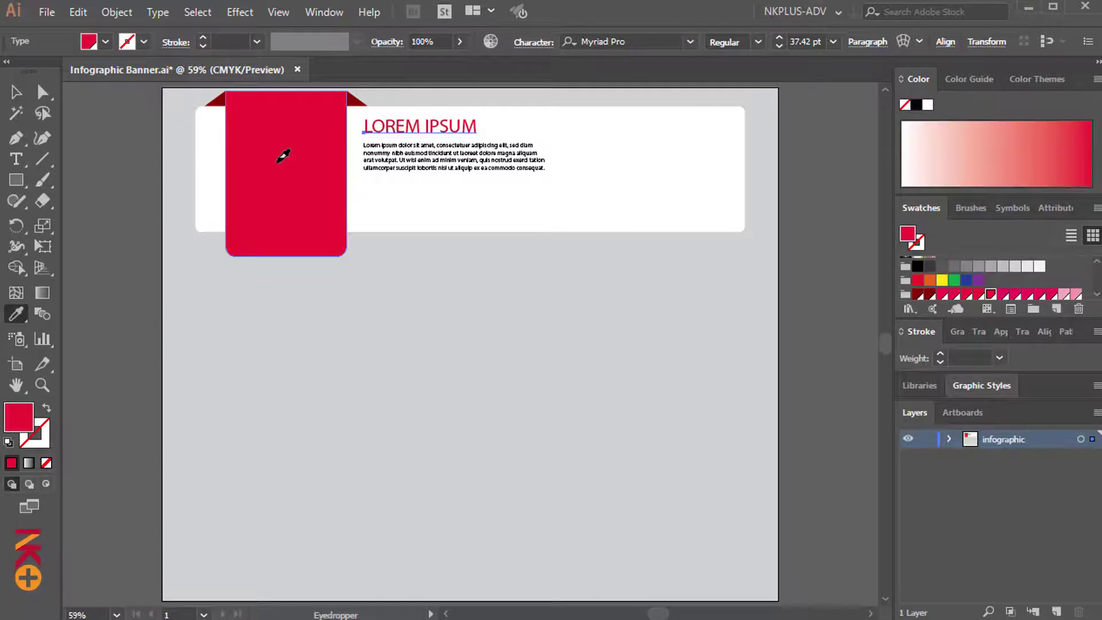
# Step: Set the LOREM IPSUM heading's font style to Bold
pyautogui.click(867, 42)
pyautogui.click(866, 44)
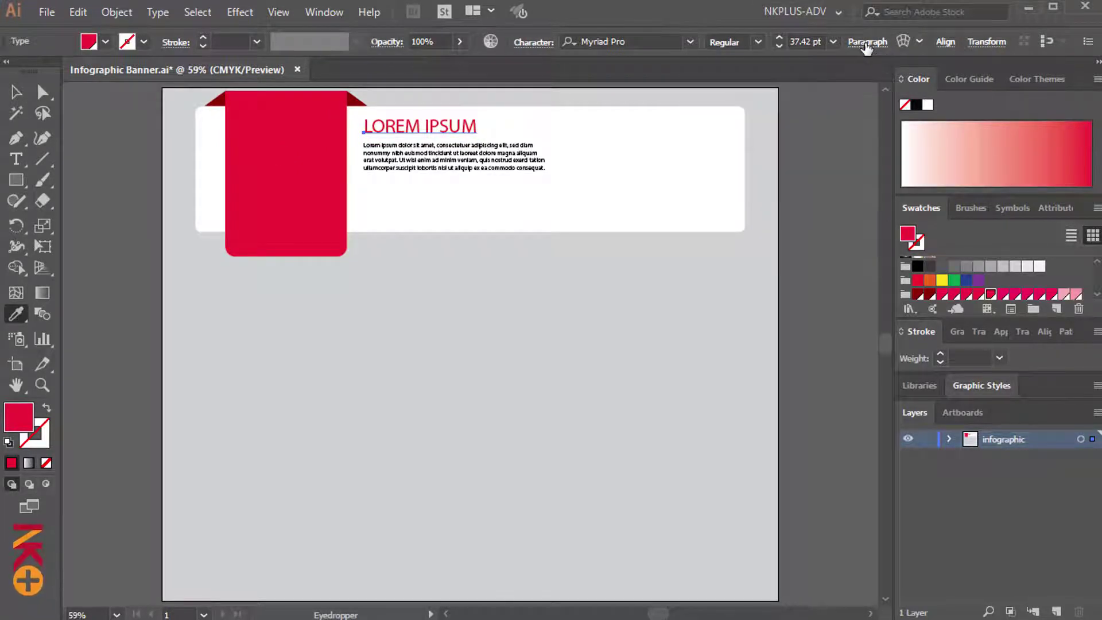
pyautogui.click(757, 41)
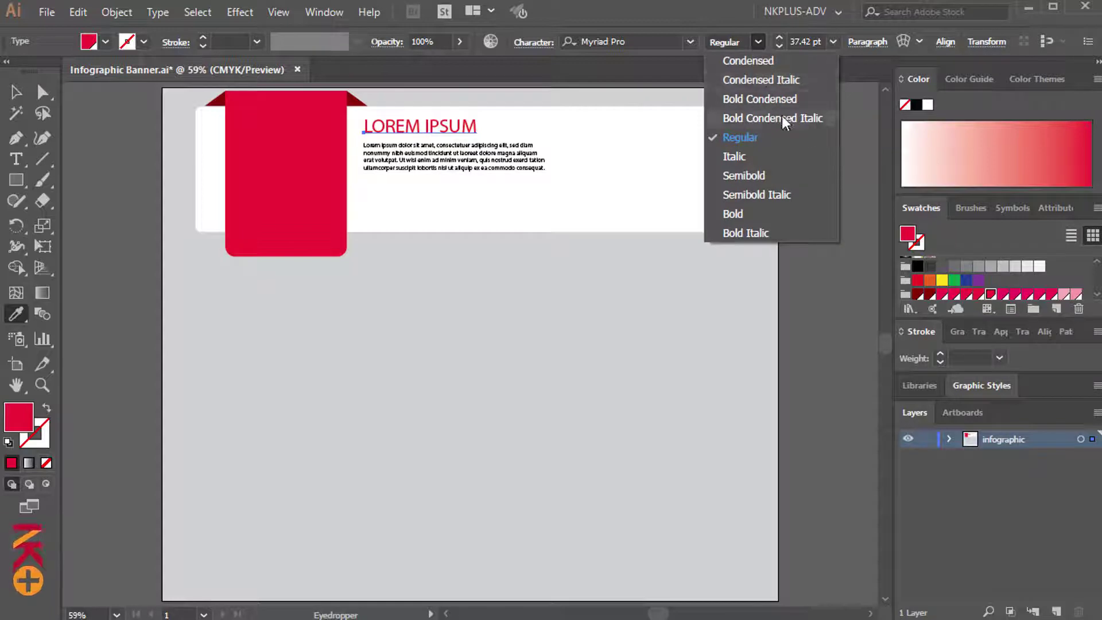
pyautogui.click(783, 214)
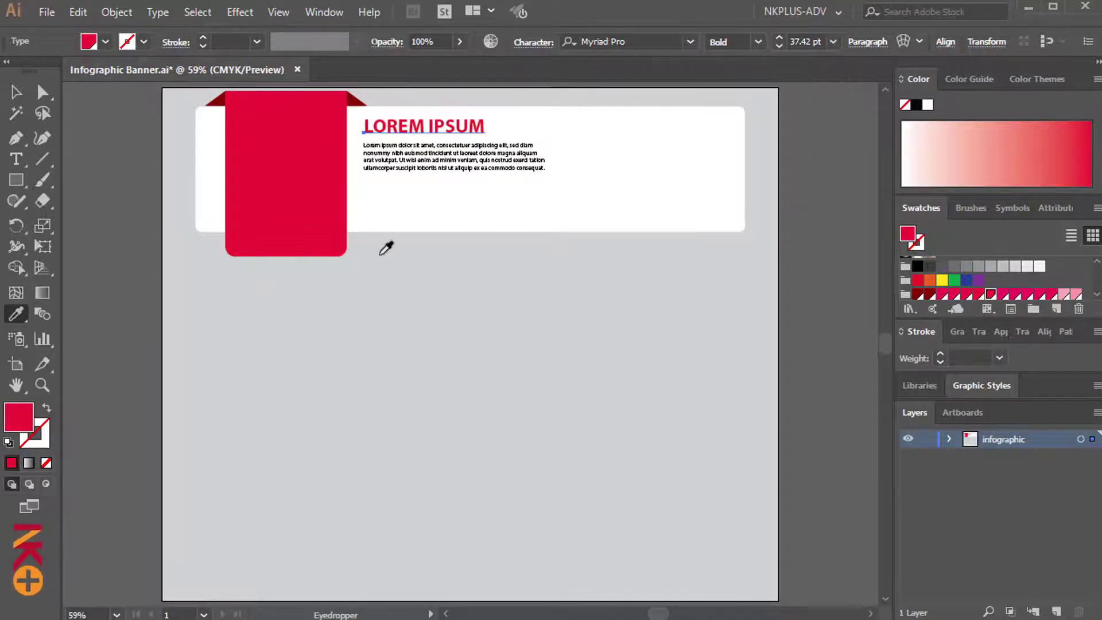
pyautogui.press('v')
pyautogui.click(425, 126)
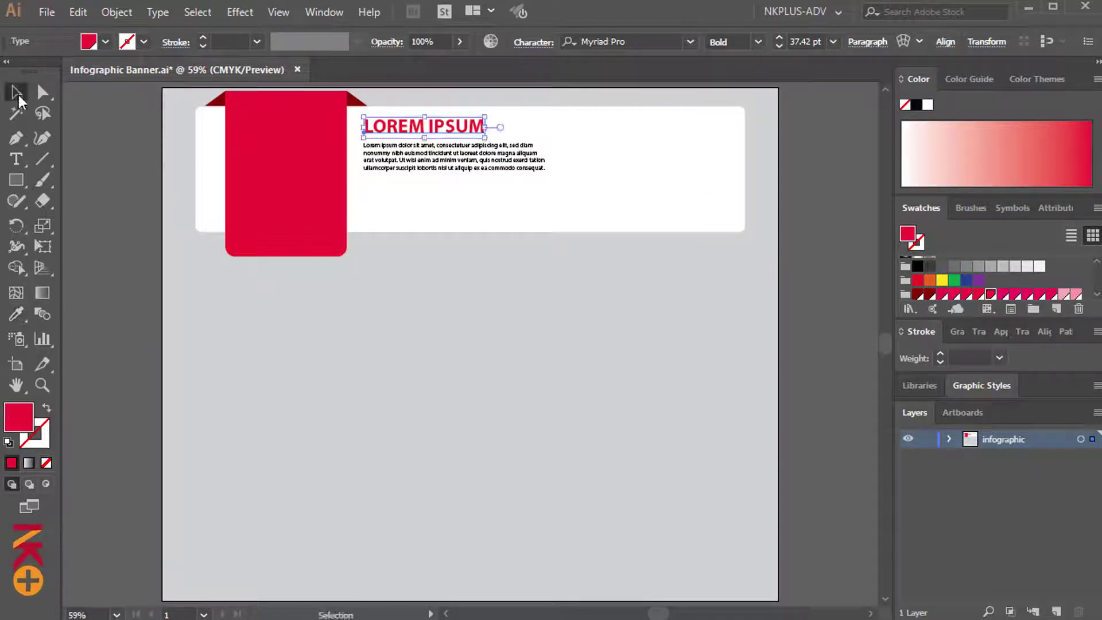
# Step: Set the body text to 18 pt and widen its box so the text reflows
pyautogui.click(464, 163)
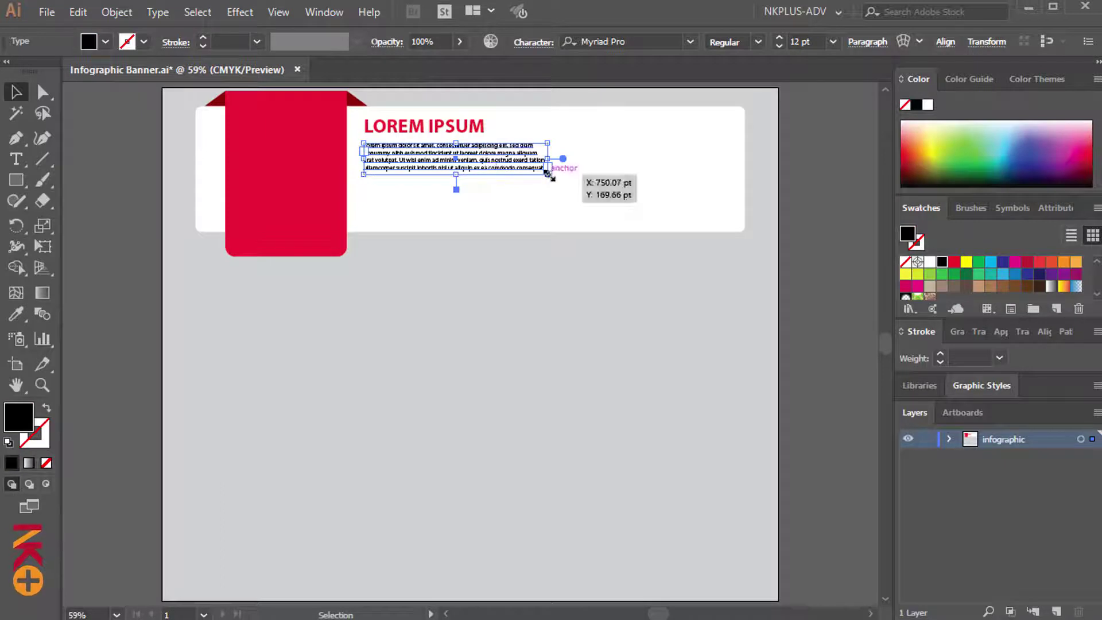
pyautogui.click(832, 41)
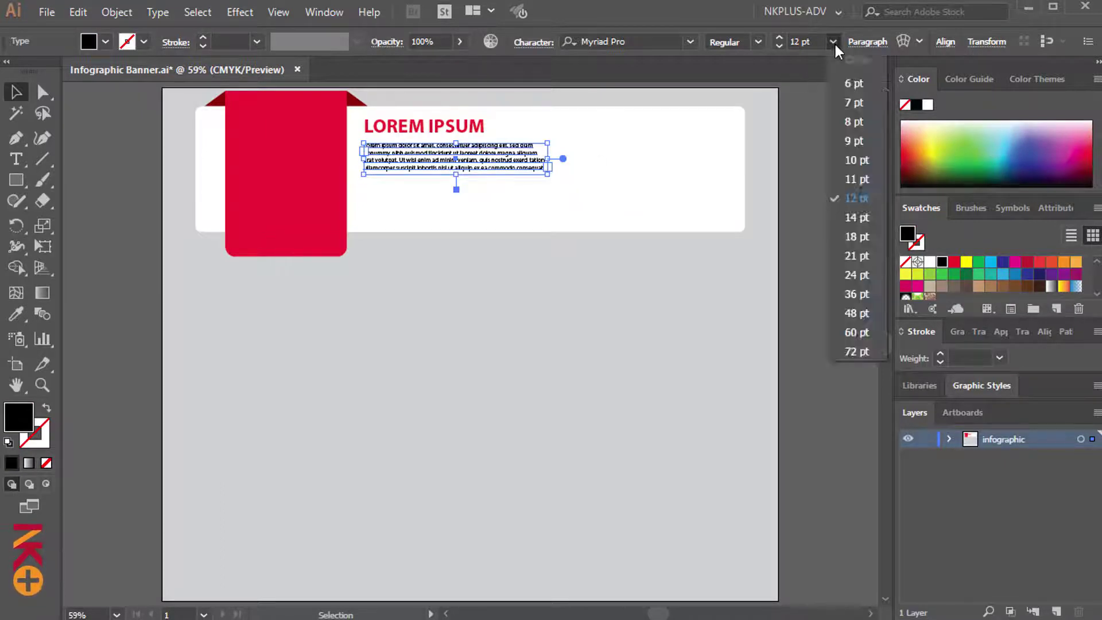
pyautogui.click(853, 237)
pyautogui.moveTo(550, 173)
pyautogui.mouseDown()
pyautogui.moveTo(584, 194)
pyautogui.moveTo(635, 199)
pyautogui.mouseUp()
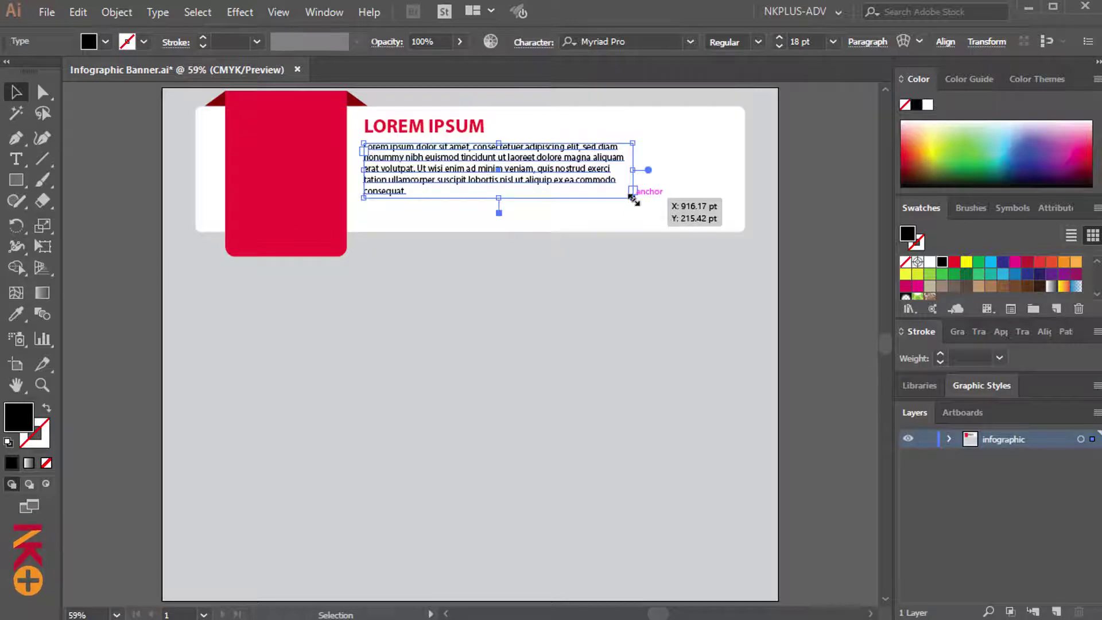
# Step: Nudge the body paragraph and the LOREM IPSUM heading slightly lower
pyautogui.click(531, 165)
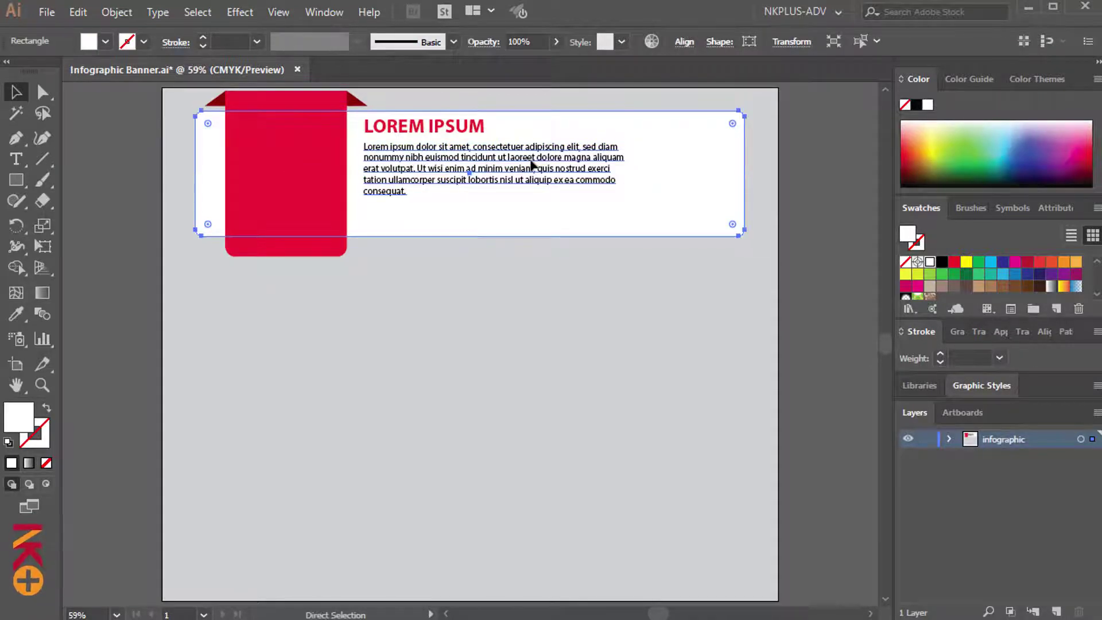
pyautogui.click(539, 319)
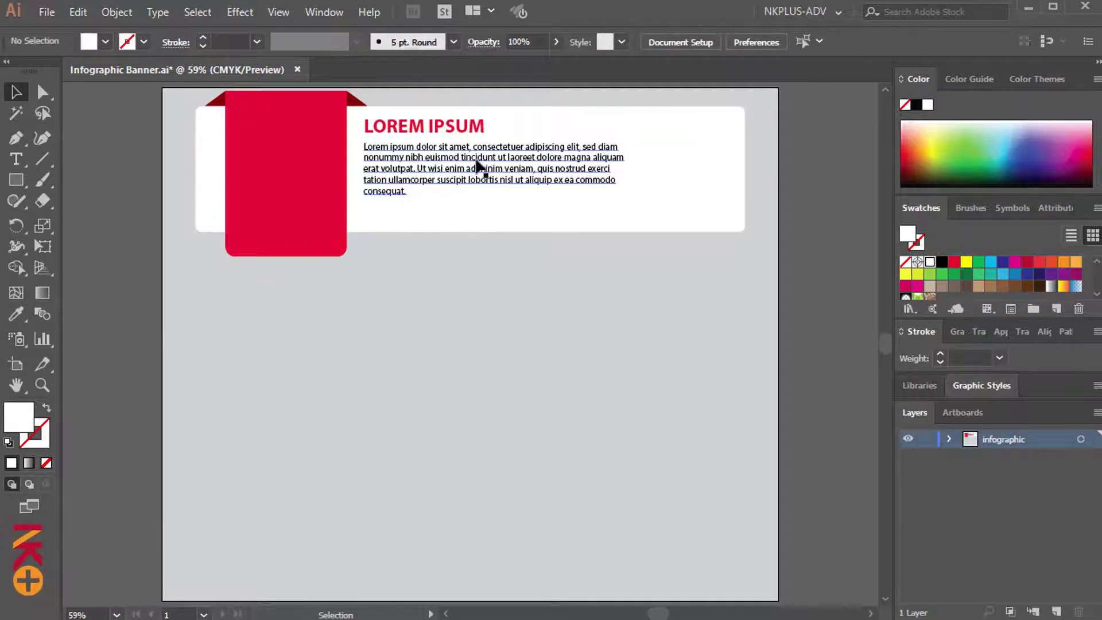
pyautogui.click(477, 164)
pyautogui.moveTo(477, 164); pyautogui.dragTo(476, 168)
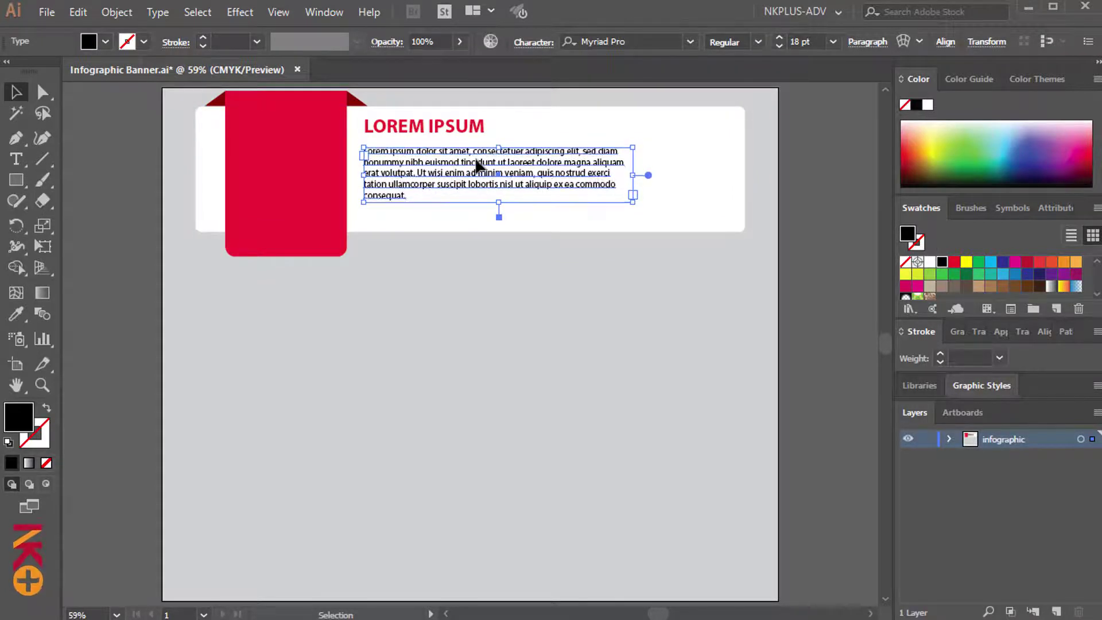
pyautogui.click(459, 126)
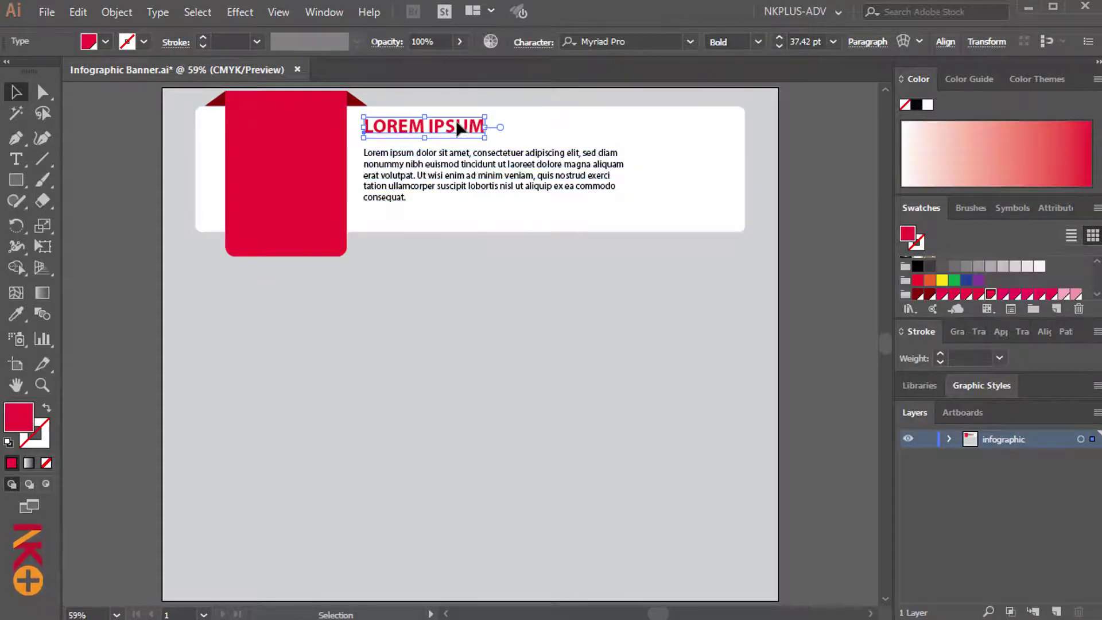
pyautogui.moveTo(459, 123); pyautogui.dragTo(459, 129)
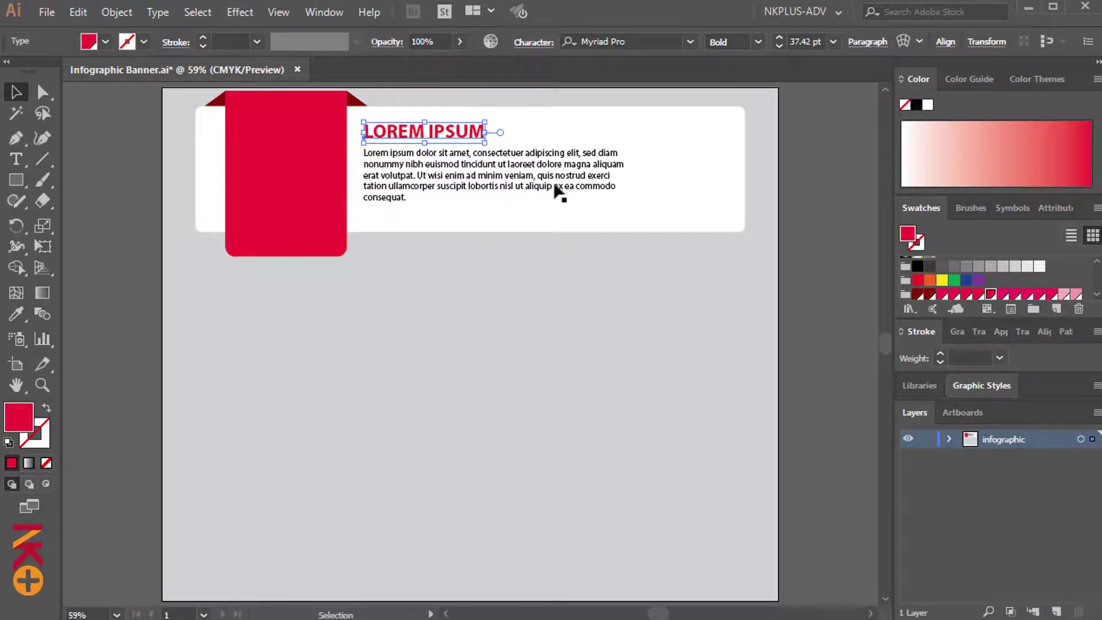
pyautogui.click(554, 305)
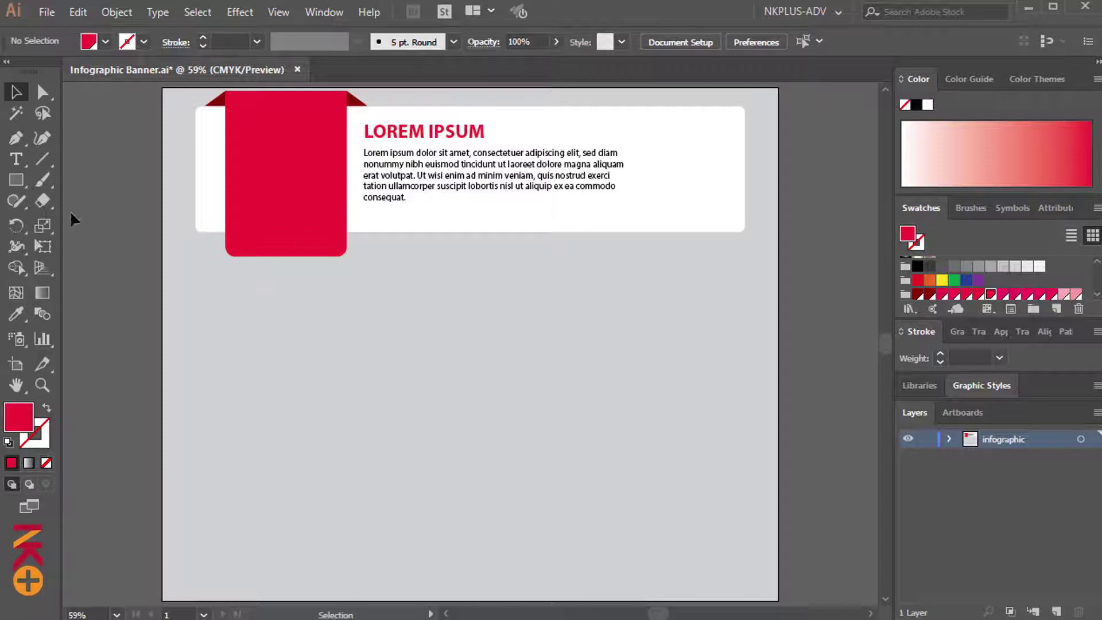
# Step: Try 14 pt on the paragraph, then undo back to 18 pt
pyautogui.click(527, 172)
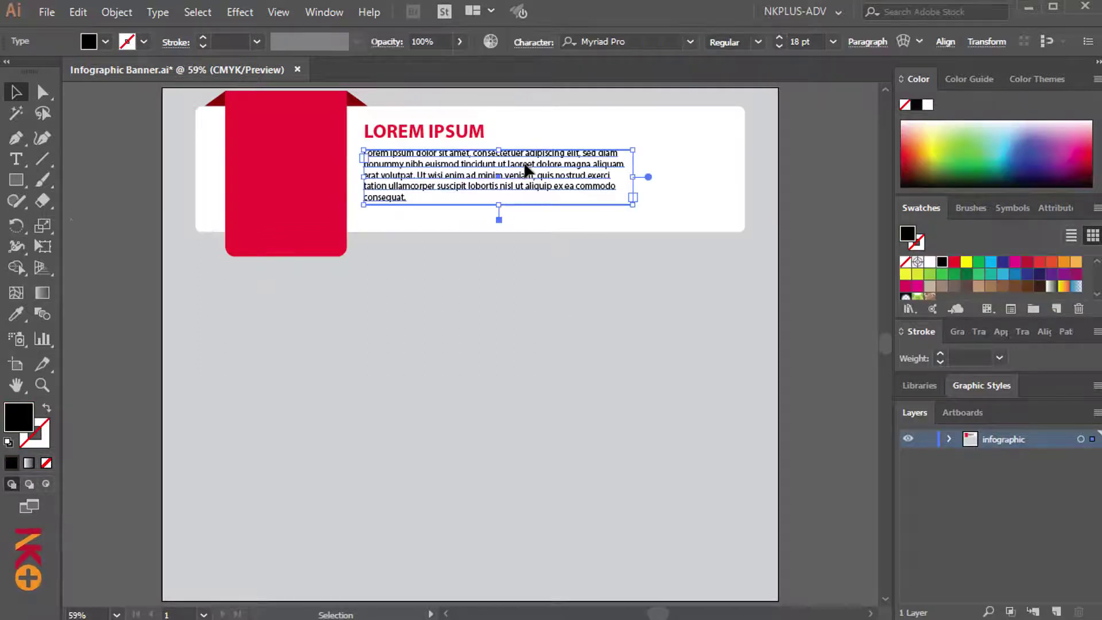
pyautogui.click(832, 42)
pyautogui.click(858, 217)
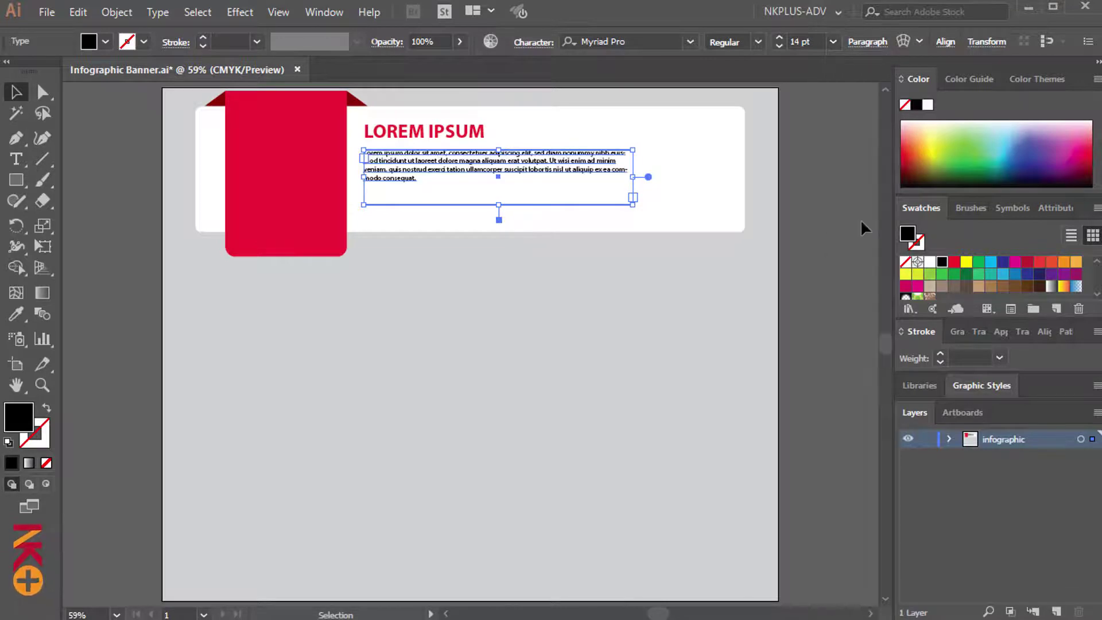
pyautogui.hotkey('ctrl', 'z')
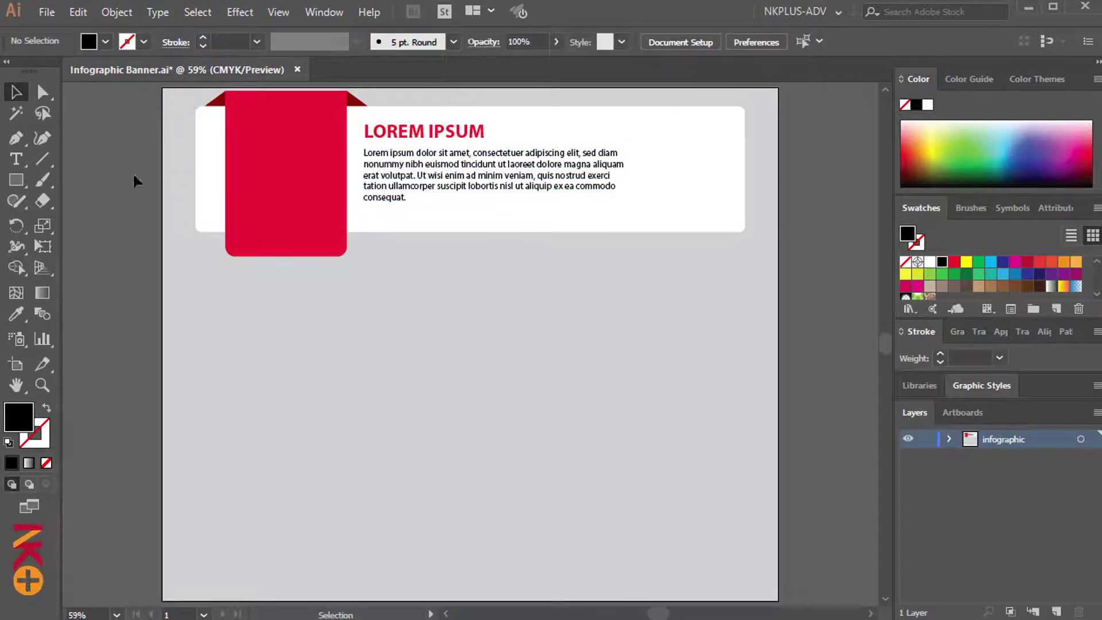
# Step: Draw a vertical Pen line to the right of the body paragraph
pyautogui.click(16, 137)
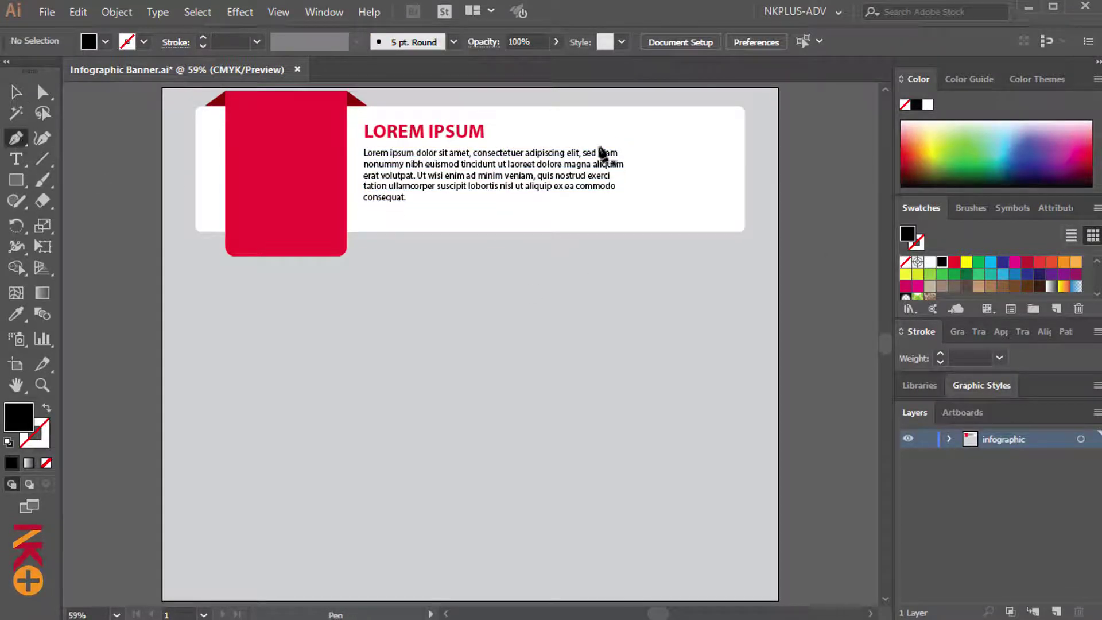
pyautogui.click(632, 126)
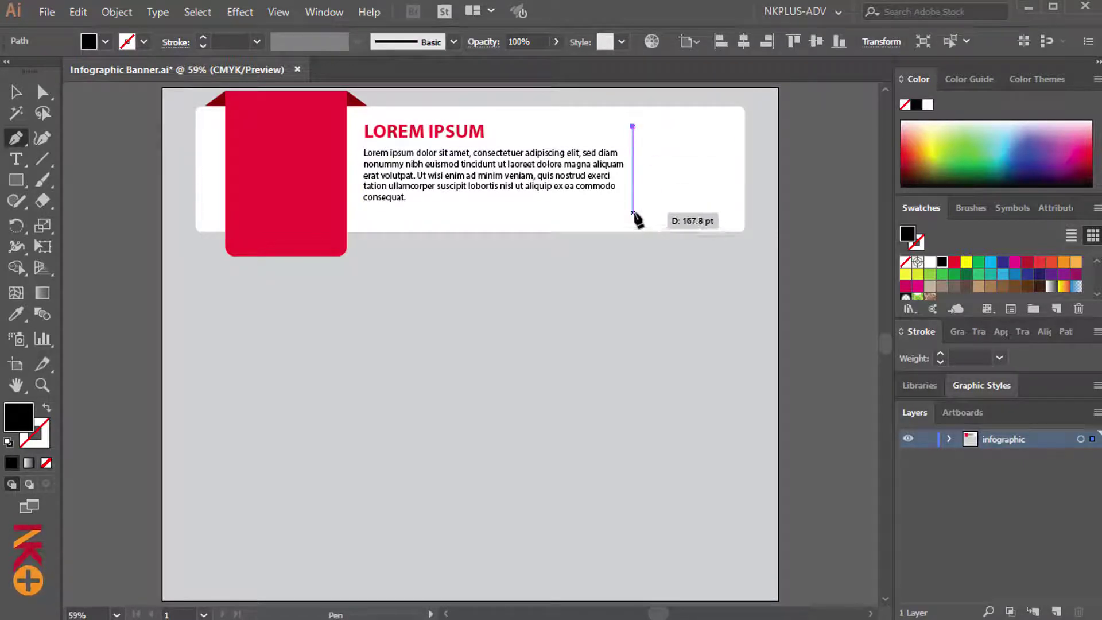
pyautogui.click(633, 213)
pyautogui.keyDown('ctrl'); pyautogui.click(581, 302); pyautogui.keyUp('ctrl')
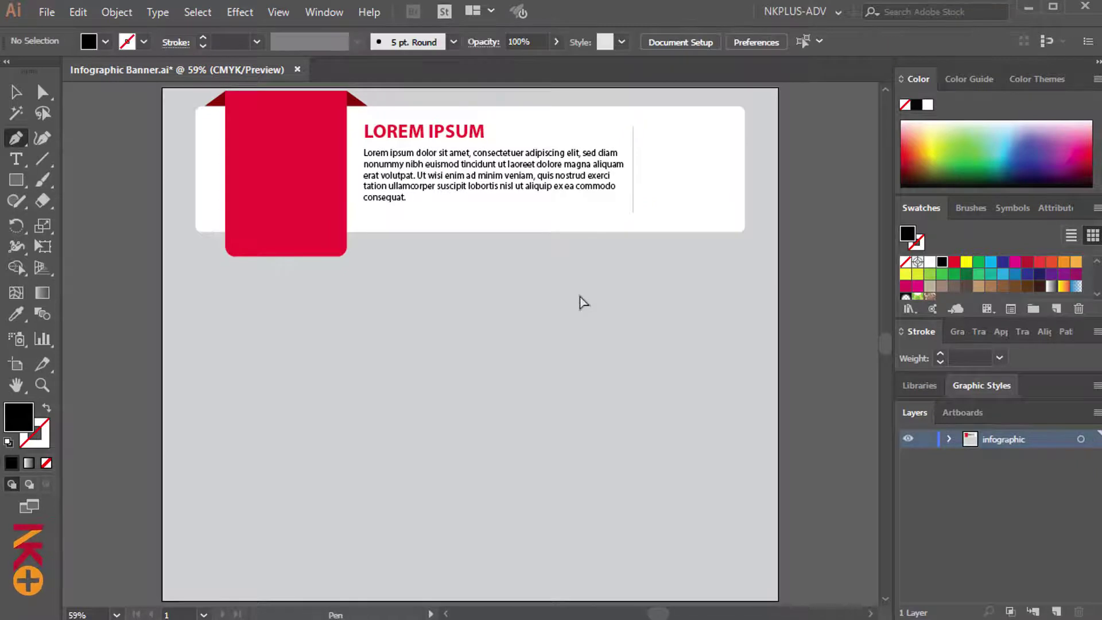
pyautogui.press('v')
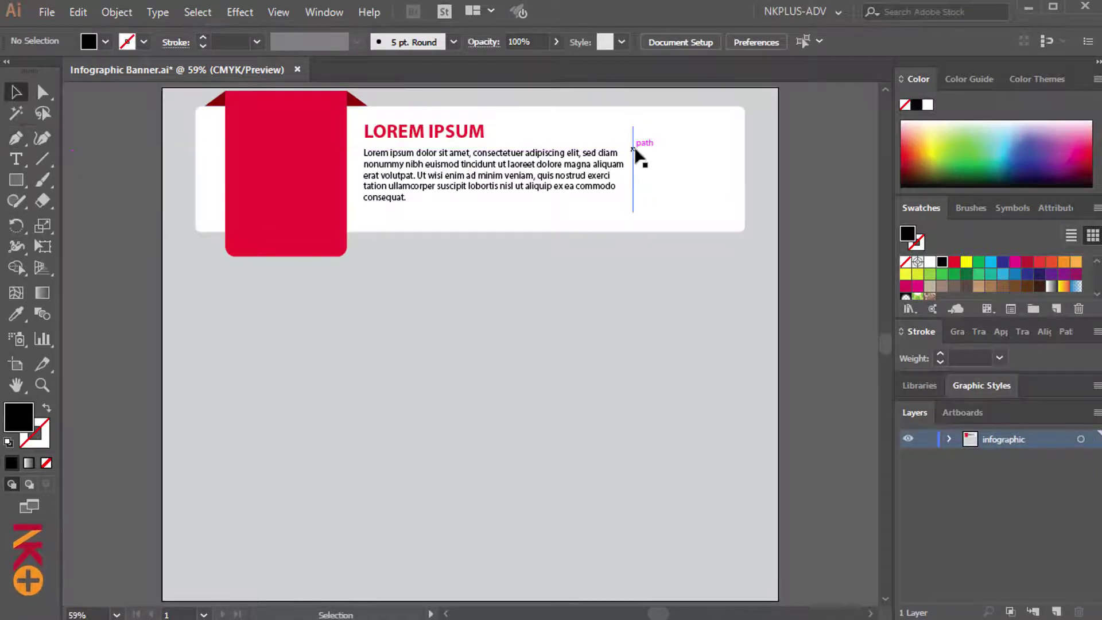
# Step: Give the vertical line a 6 pt red stroke
pyautogui.click(634, 149)
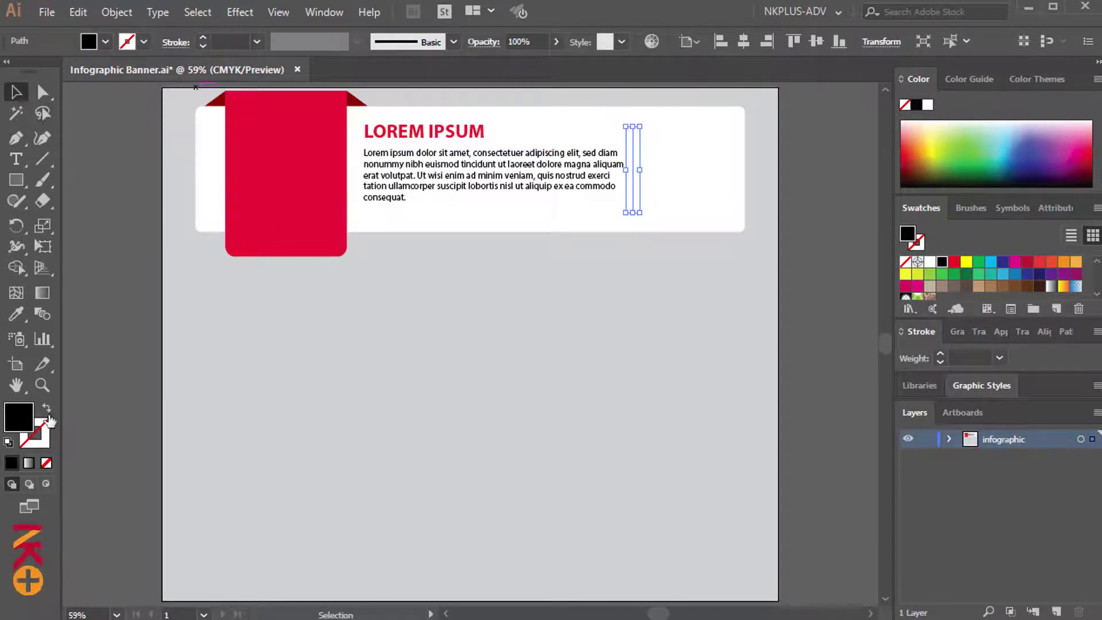
pyautogui.click(47, 409)
pyautogui.click(257, 41)
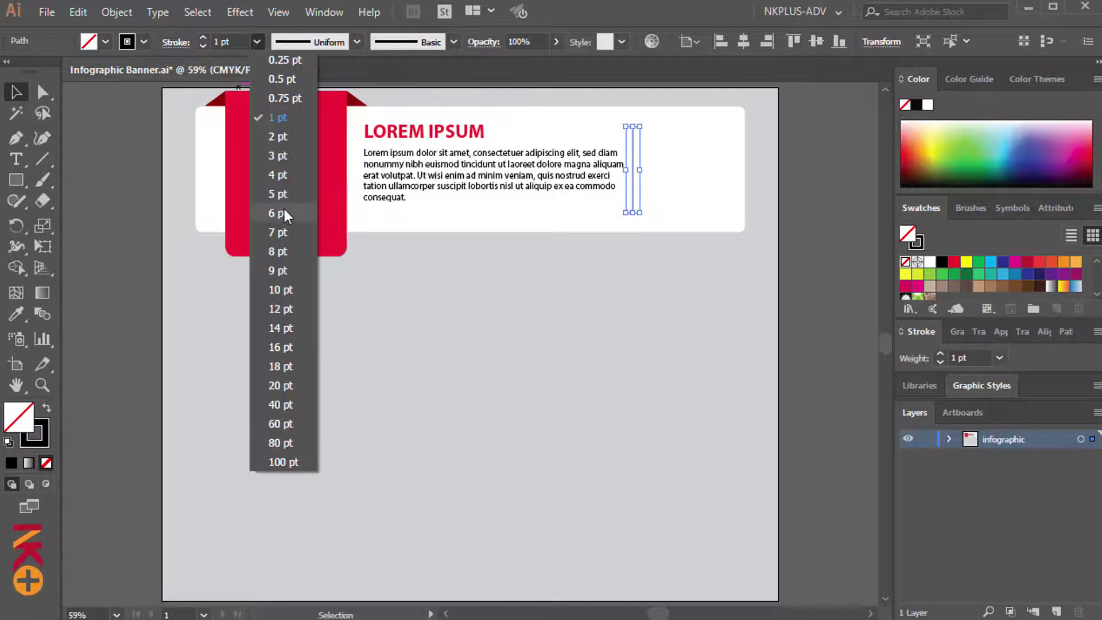
pyautogui.click(284, 209)
pyautogui.click(144, 41)
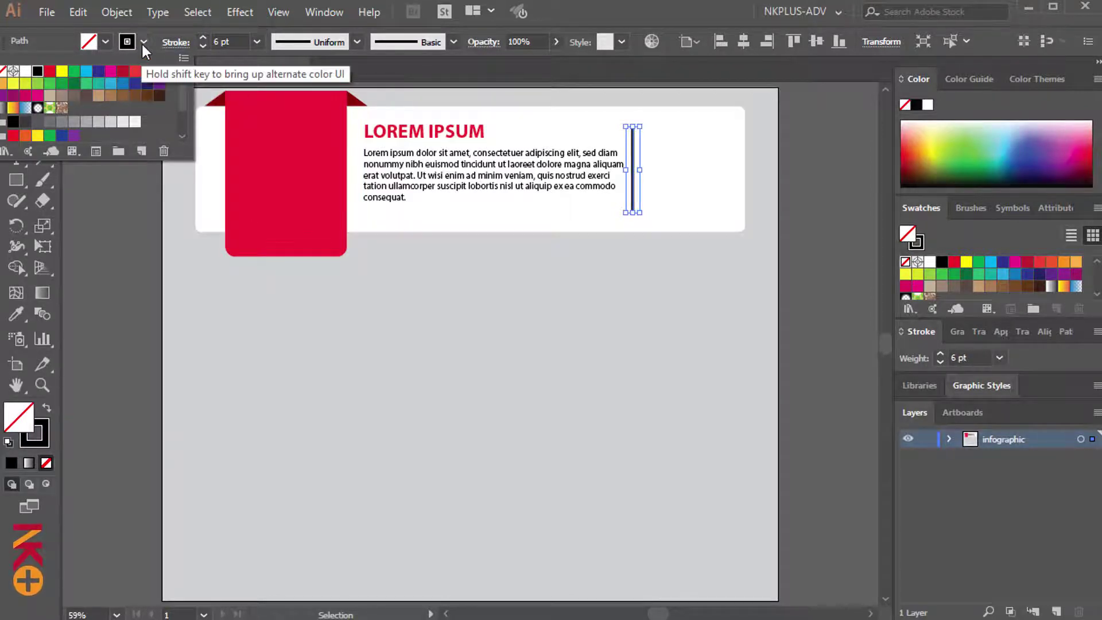
pyautogui.click(123, 71)
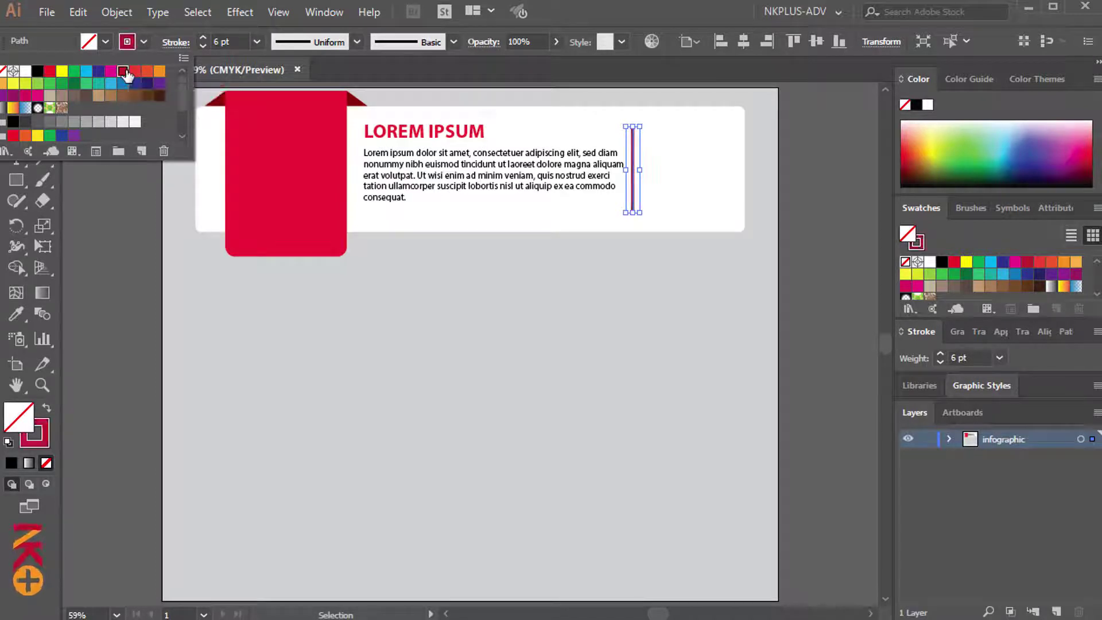
pyautogui.click(514, 310)
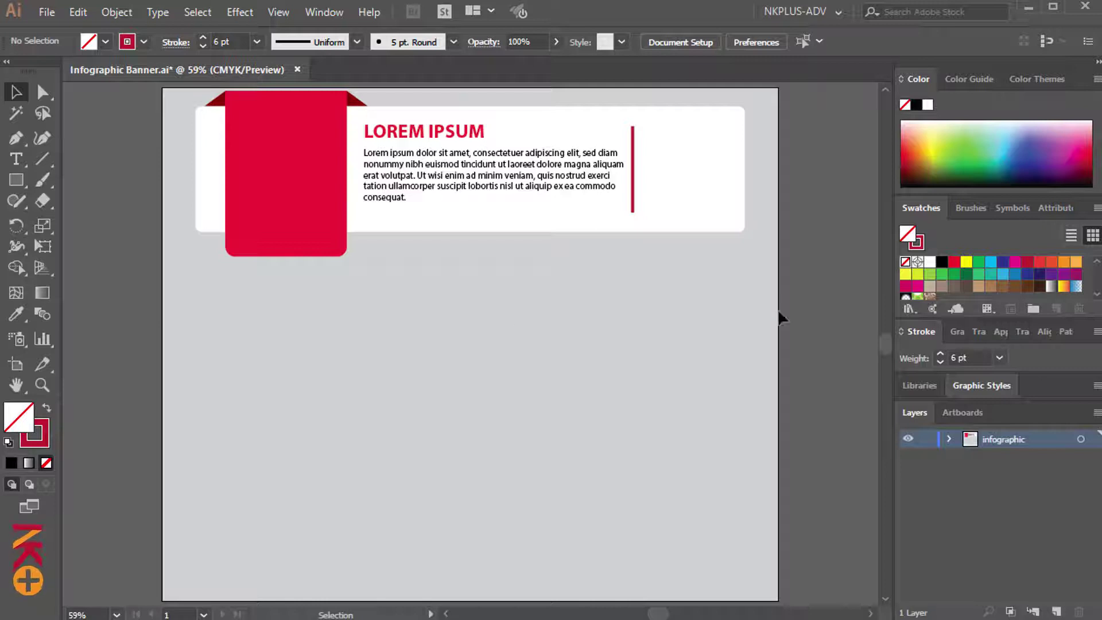
# Step: Place the concentric-circle symbol beside the divider and lower its opacity to 70%
pyautogui.click(1018, 211)
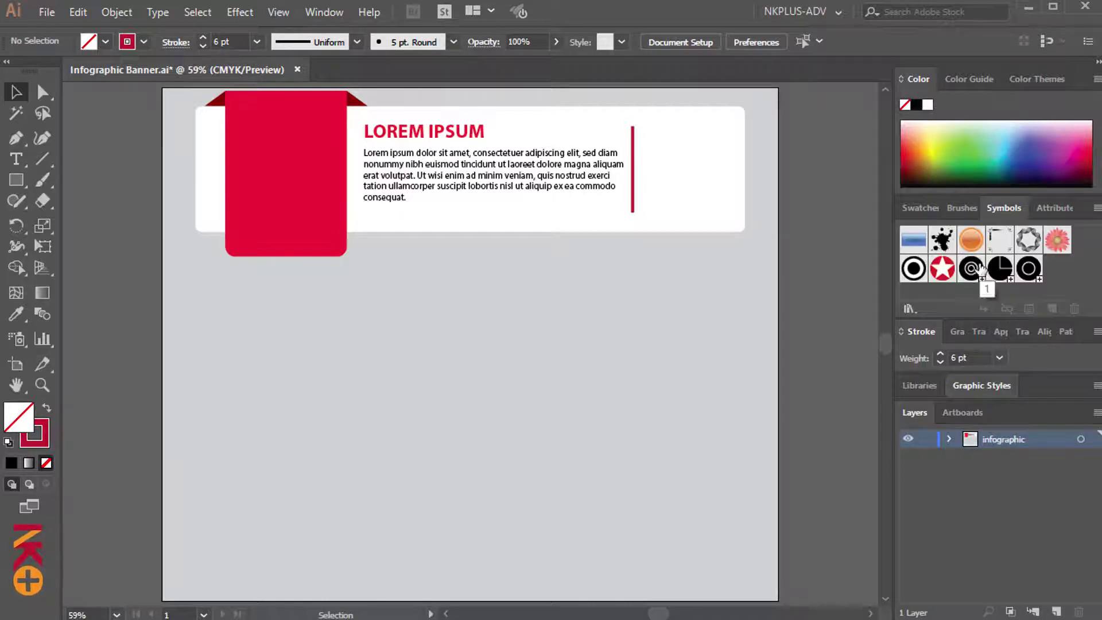
pyautogui.moveTo(979, 272)
pyautogui.mouseDown()
pyautogui.moveTo(688, 156)
pyautogui.moveTo(713, 165)
pyautogui.mouseUp()
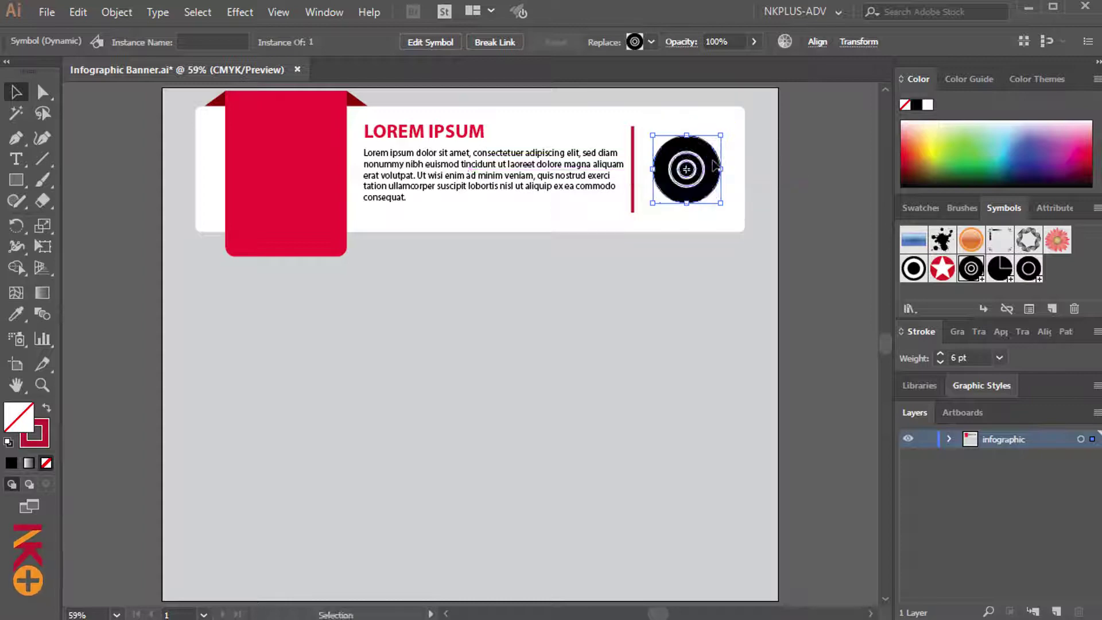
pyautogui.click(754, 41)
pyautogui.moveTo(749, 62); pyautogui.dragTo(731, 64)
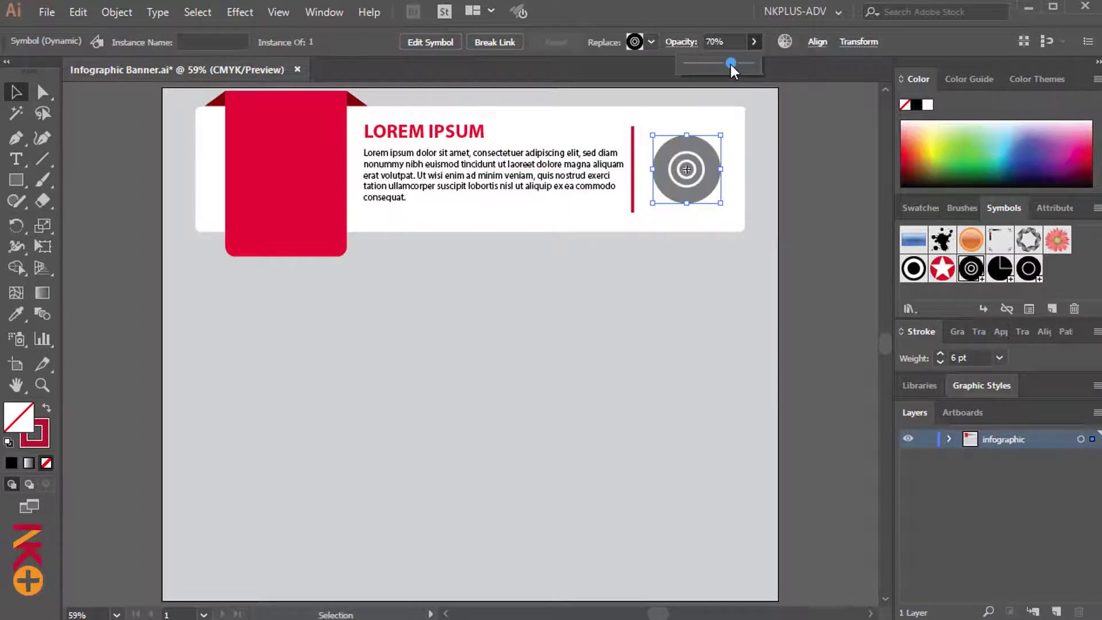
pyautogui.click(813, 217)
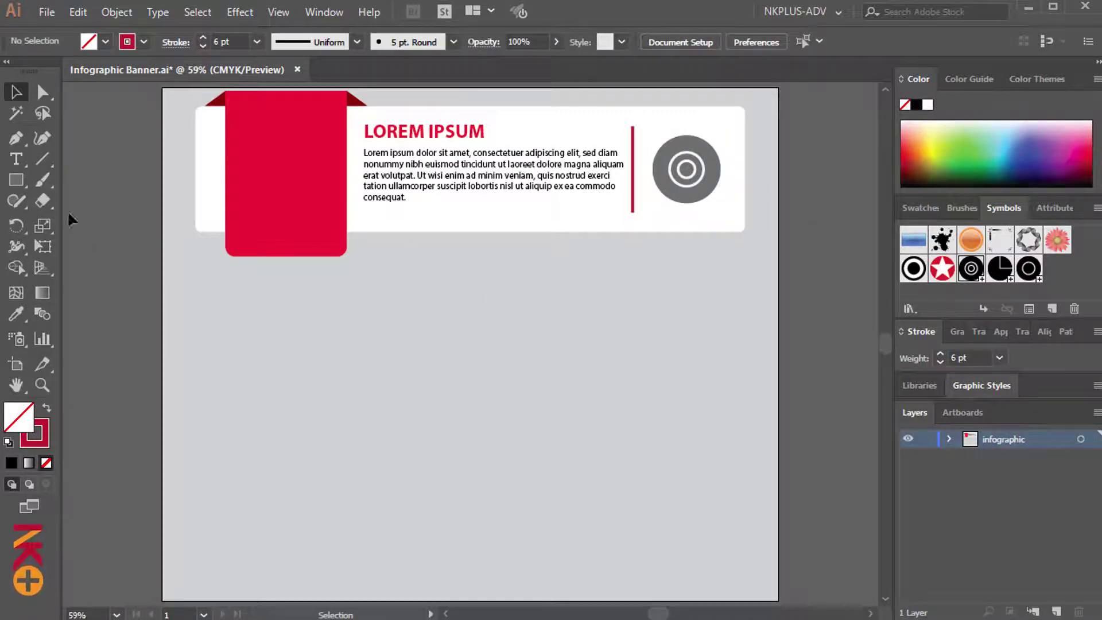
pyautogui.click(16, 159)
# Step: Create an enlarged white 'step' label and position it at the top of the red ribbon
pyautogui.click(378, 337)
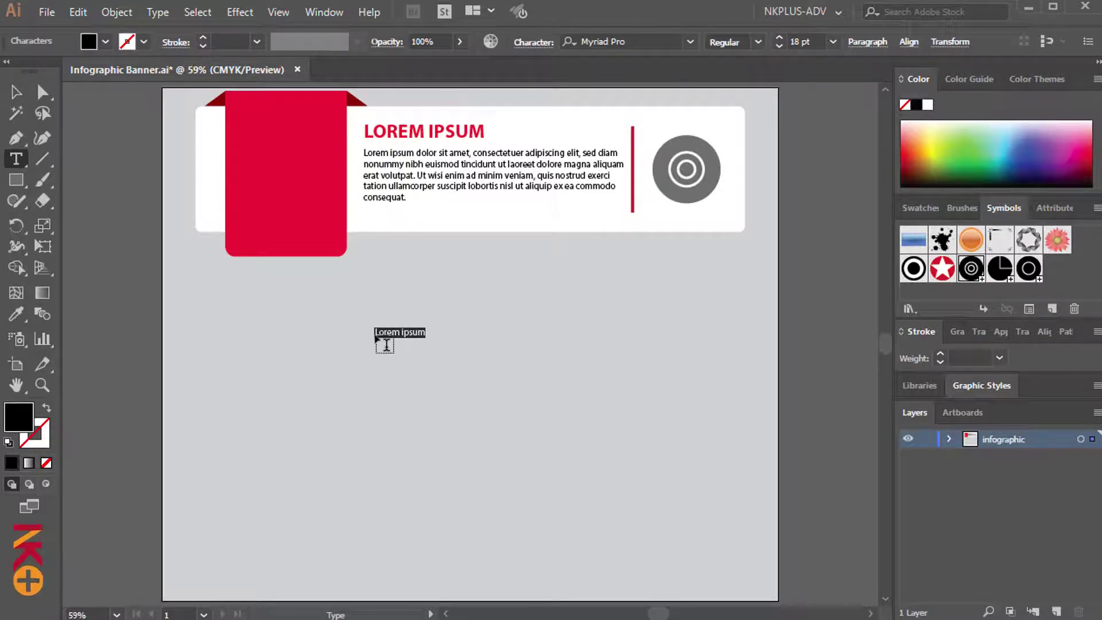
pyautogui.press('BackSpace')
pyautogui.press('Escape')
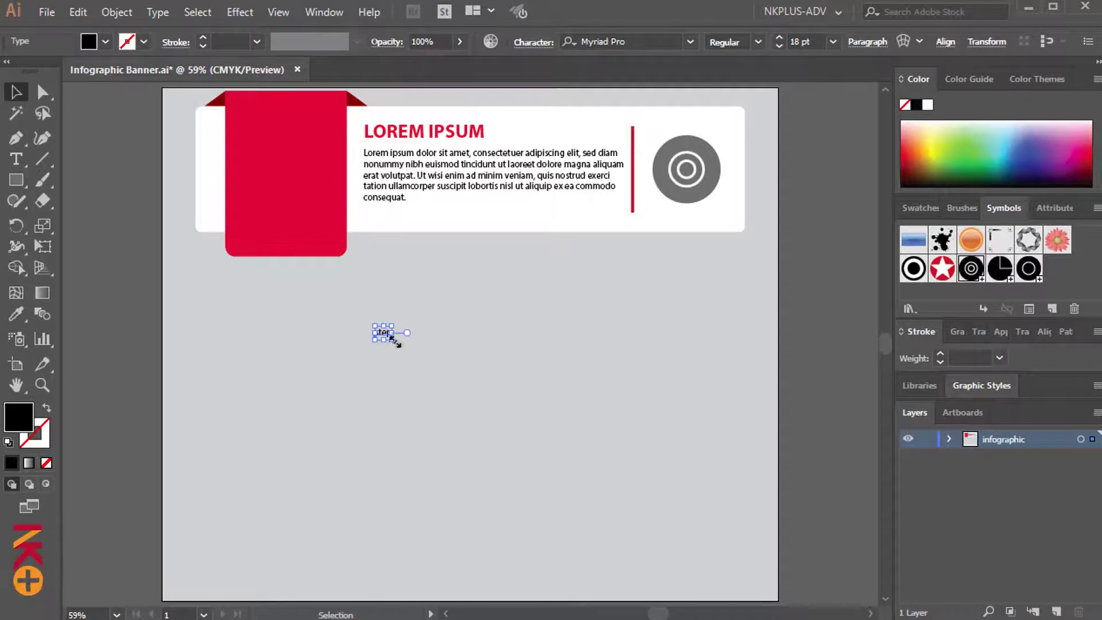
pyautogui.moveTo(392, 338); pyautogui.dragTo(458, 379)
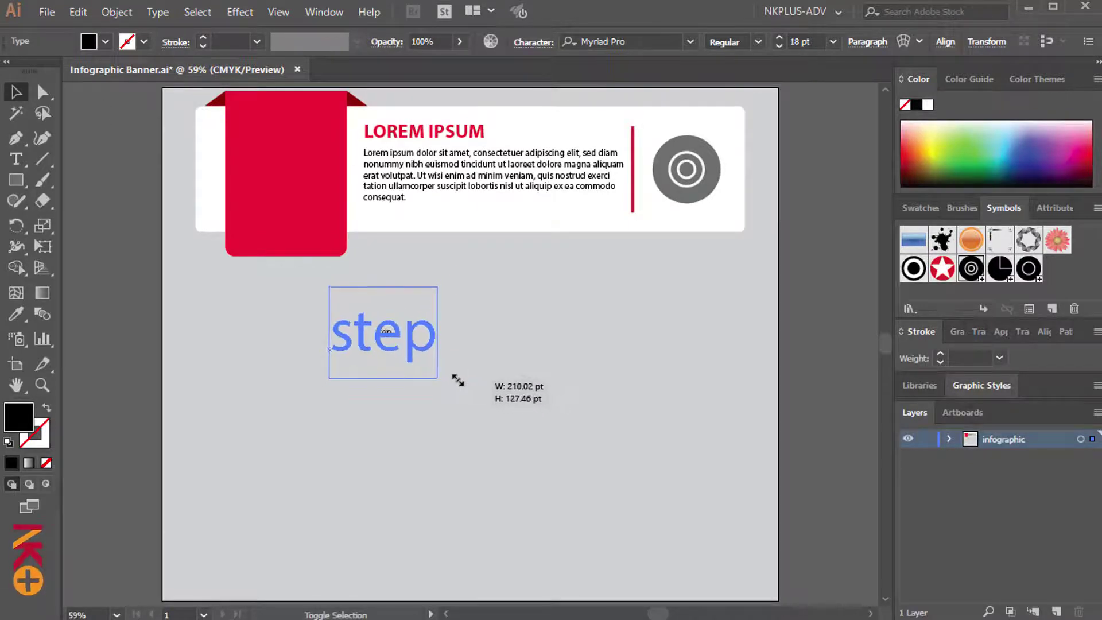
pyautogui.click(106, 42)
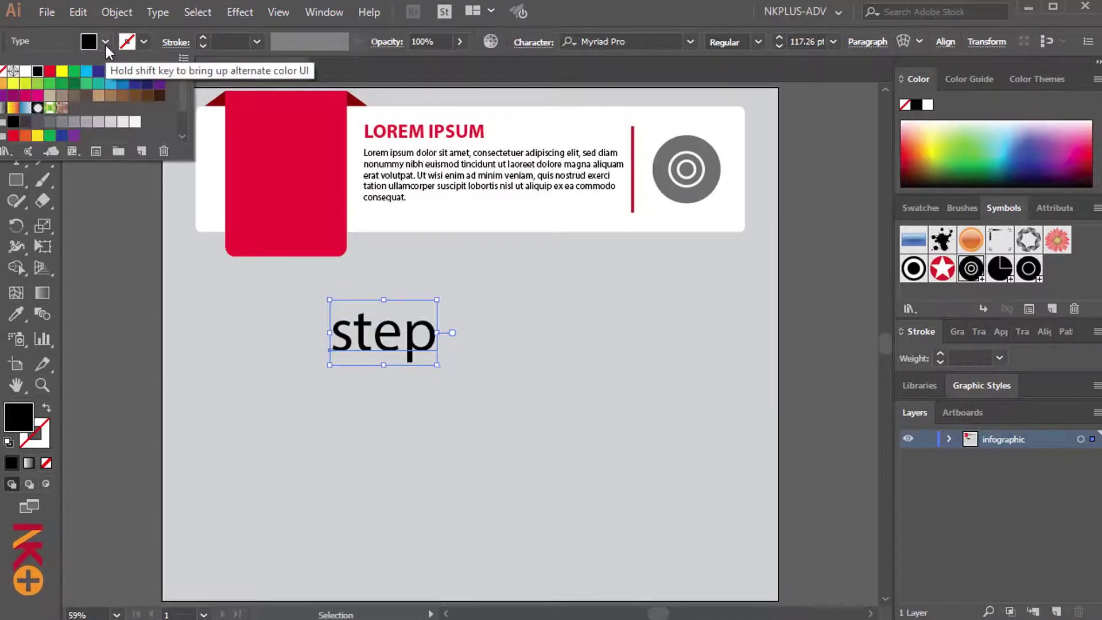
pyautogui.click(25, 73)
pyautogui.click(487, 324)
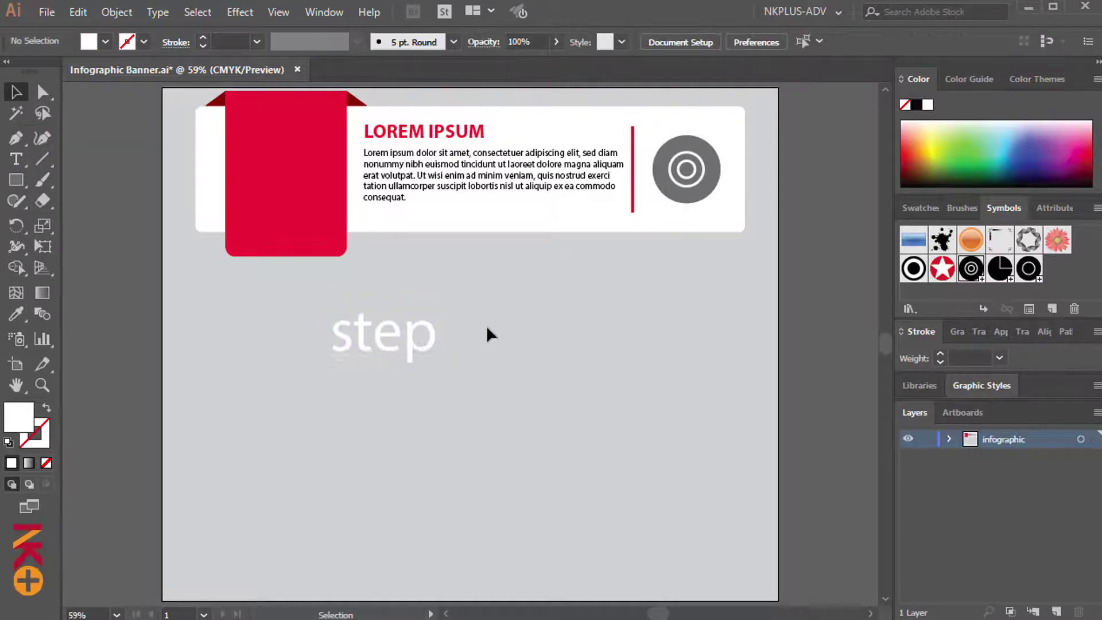
pyautogui.moveTo(418, 347); pyautogui.dragTo(315, 147)
pyautogui.click(445, 321)
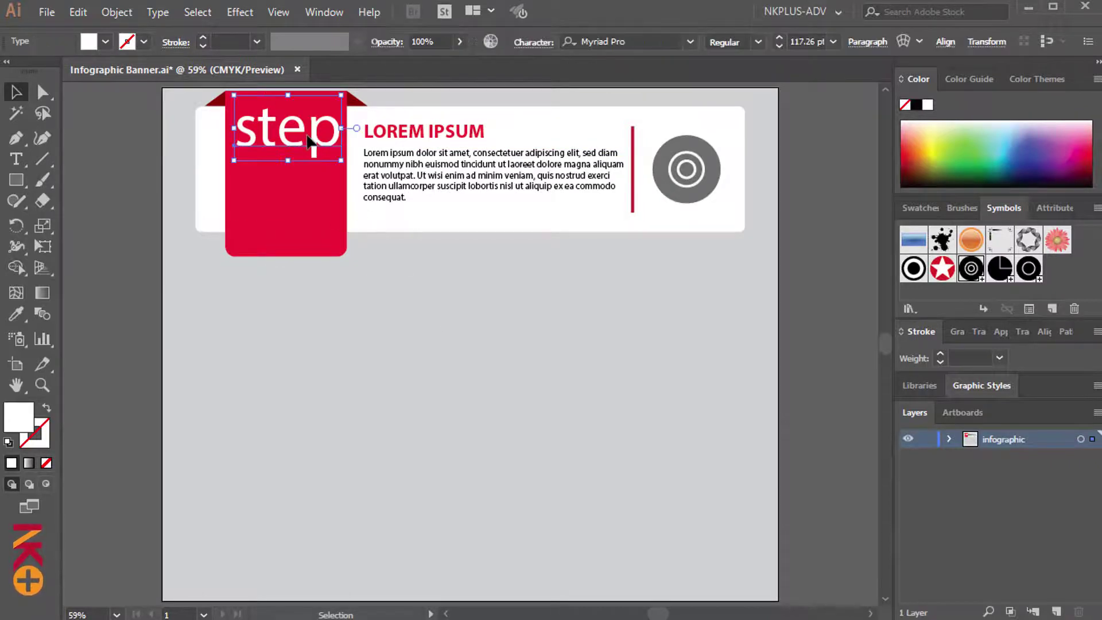
pyautogui.moveTo(310, 148); pyautogui.dragTo(307, 136)
pyautogui.press('Up')
pyautogui.press('Up')
pyautogui.press('Up')
pyautogui.press('Up')
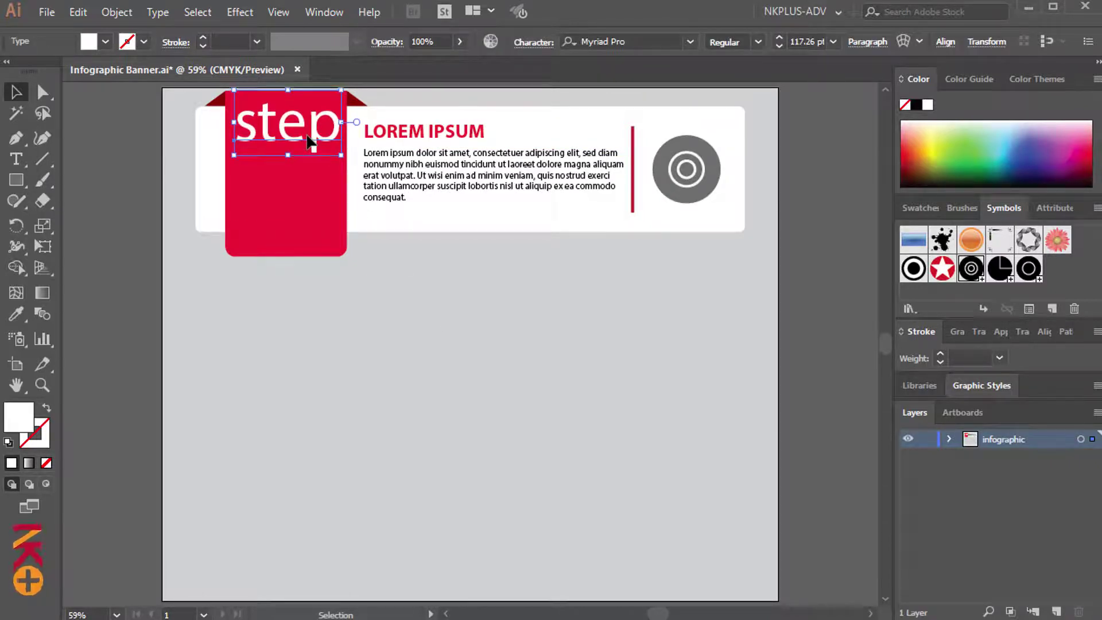
pyautogui.click(431, 352)
# Step: Add a new text object reading '1' below the card
pyautogui.press('t')
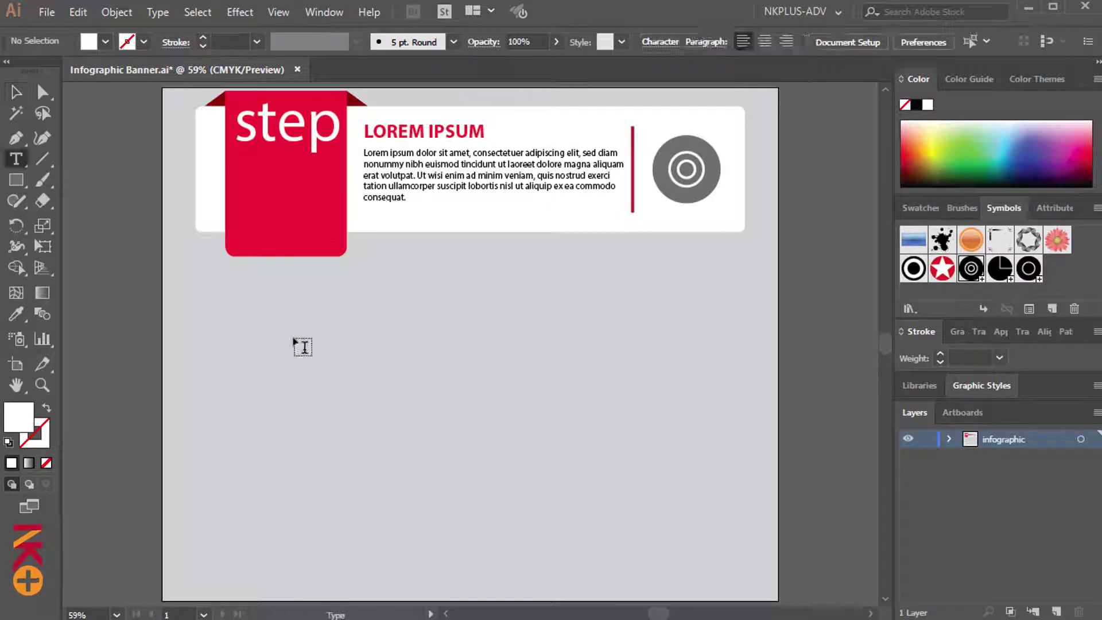
pyautogui.click(384, 383)
pyautogui.press('BackSpace')
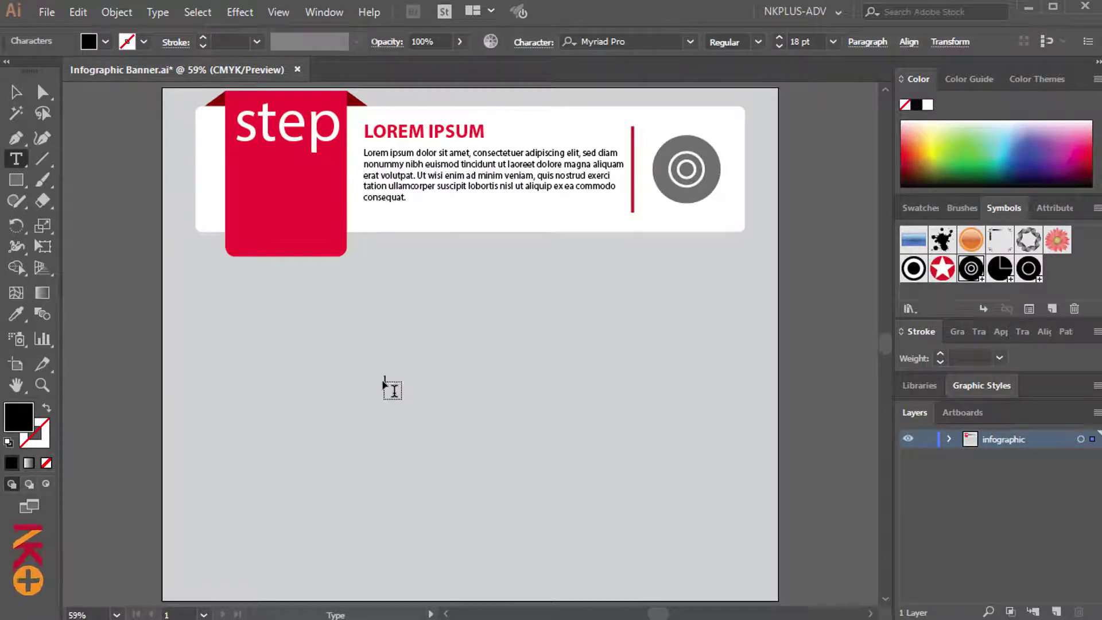
pyautogui.write('1')
pyautogui.press('Escape')
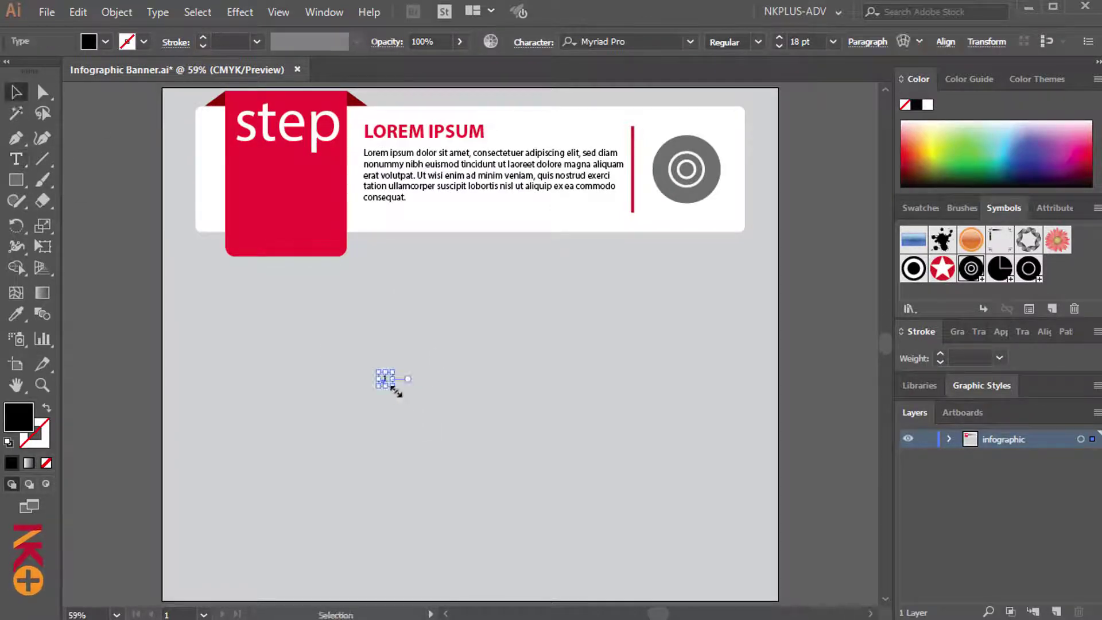
# Step: Set the '1' in Rockwell Extra Bold and enlarge it to about 224 pt
pyautogui.moveTo(395, 389); pyautogui.dragTo(448, 439)
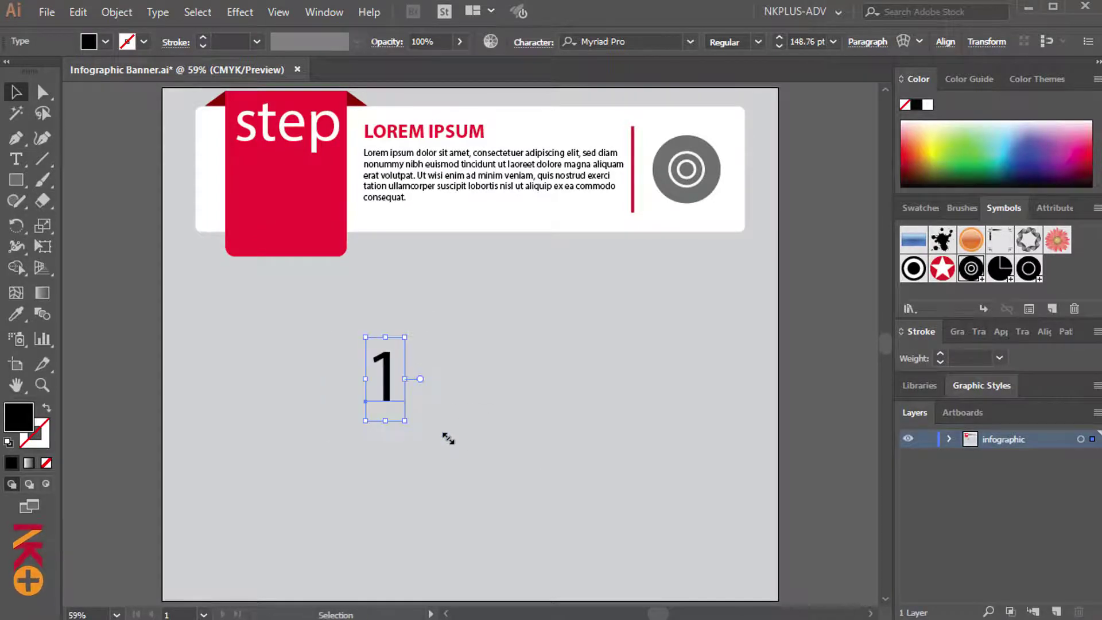
pyautogui.click(692, 42)
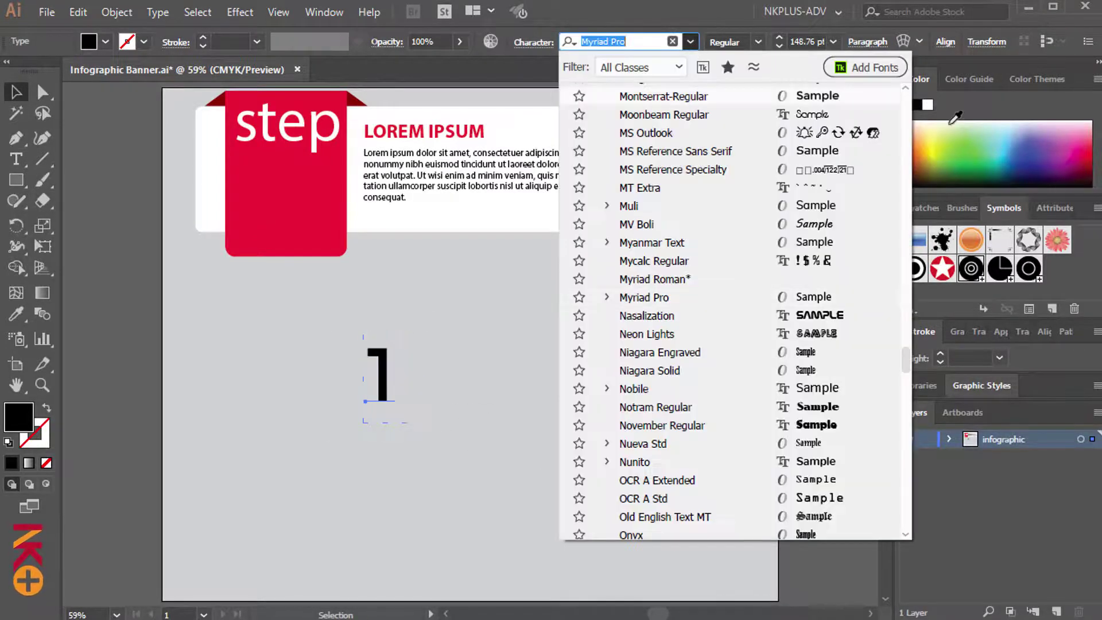
pyautogui.moveTo(907, 363); pyautogui.dragTo(906, 108)
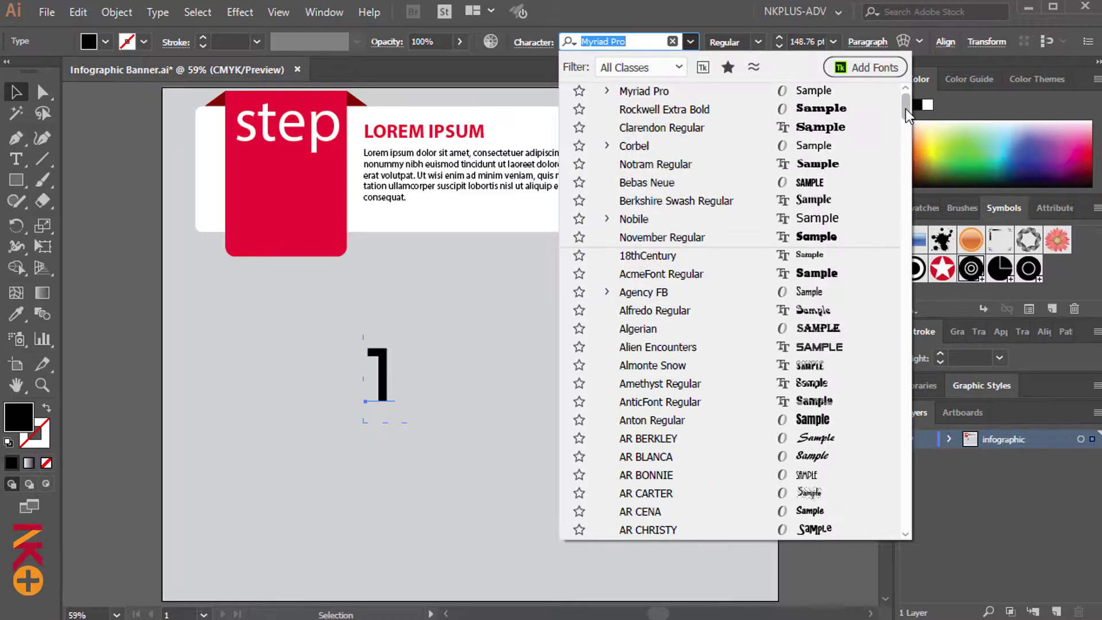
pyautogui.click(735, 109)
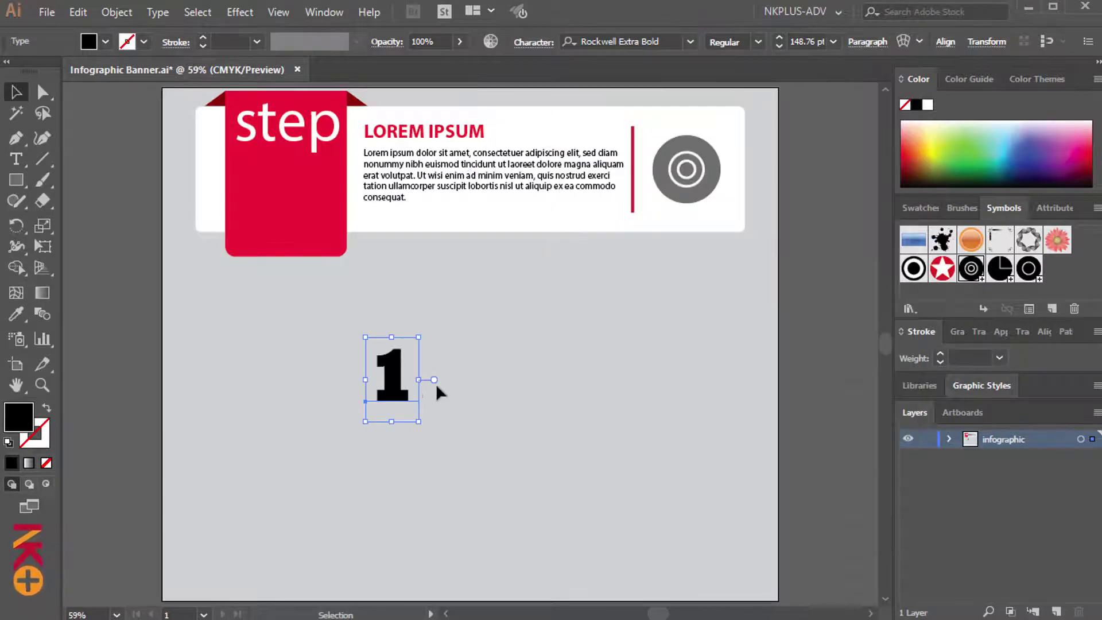
pyautogui.moveTo(419, 421); pyautogui.dragTo(431, 443)
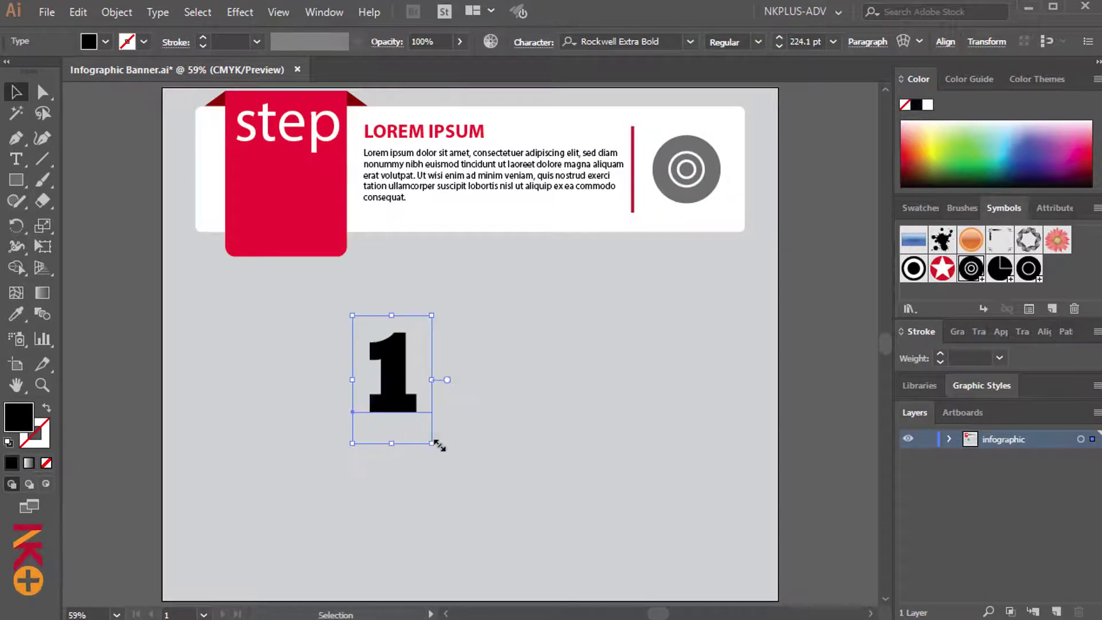
# Step: Make the '1' white and place it on the red ribbon beneath 'step'
pyautogui.click(105, 41)
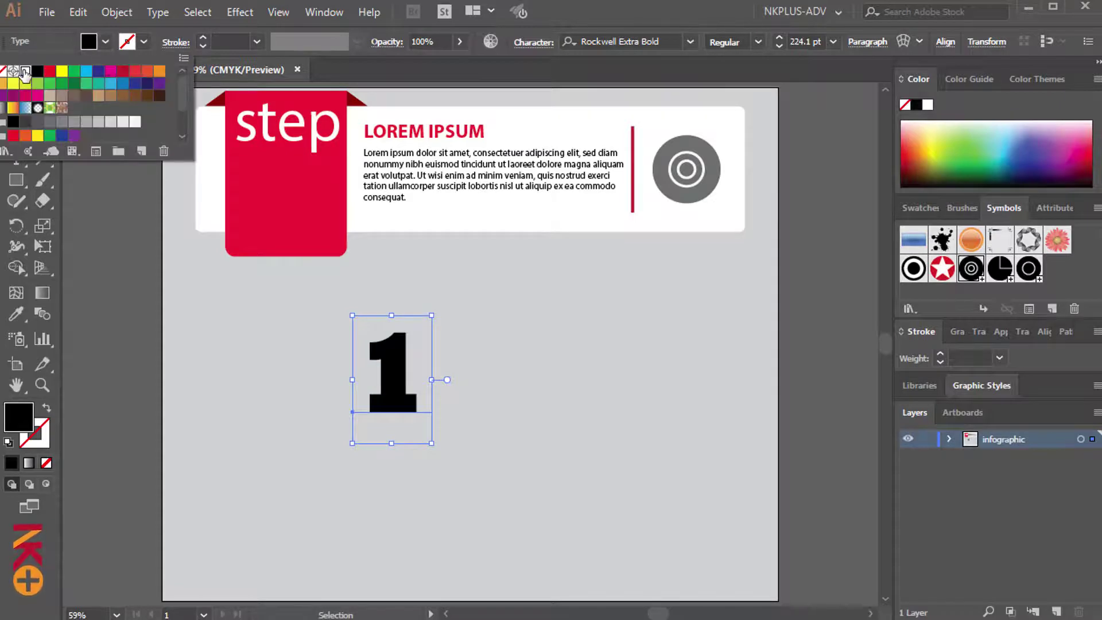
pyautogui.click(25, 71)
pyautogui.click(234, 304)
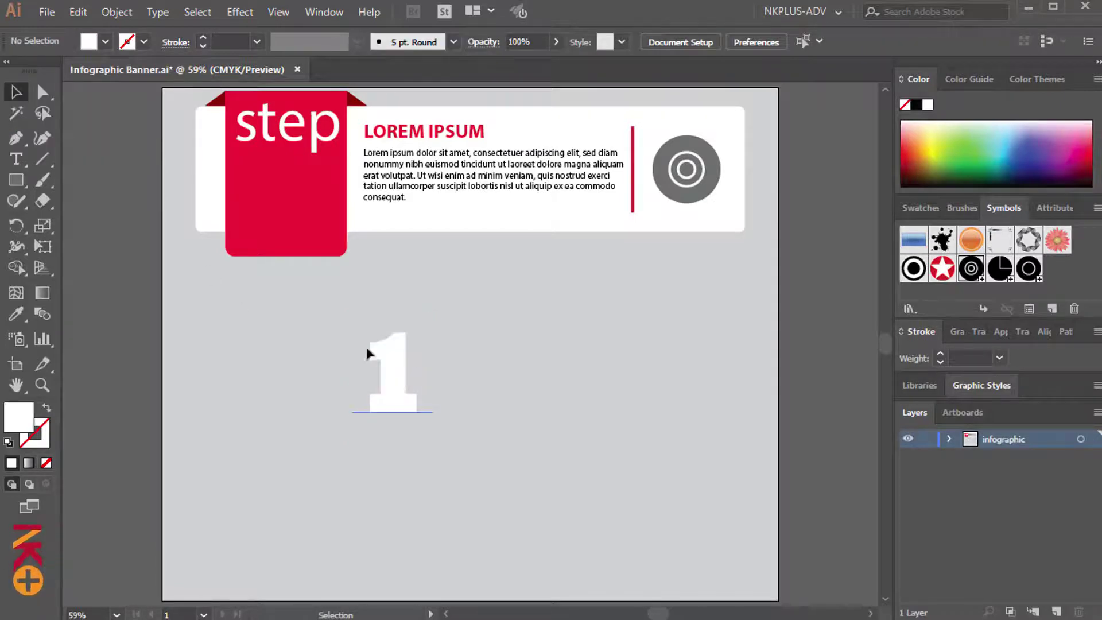
pyautogui.moveTo(369, 351); pyautogui.dragTo(278, 192)
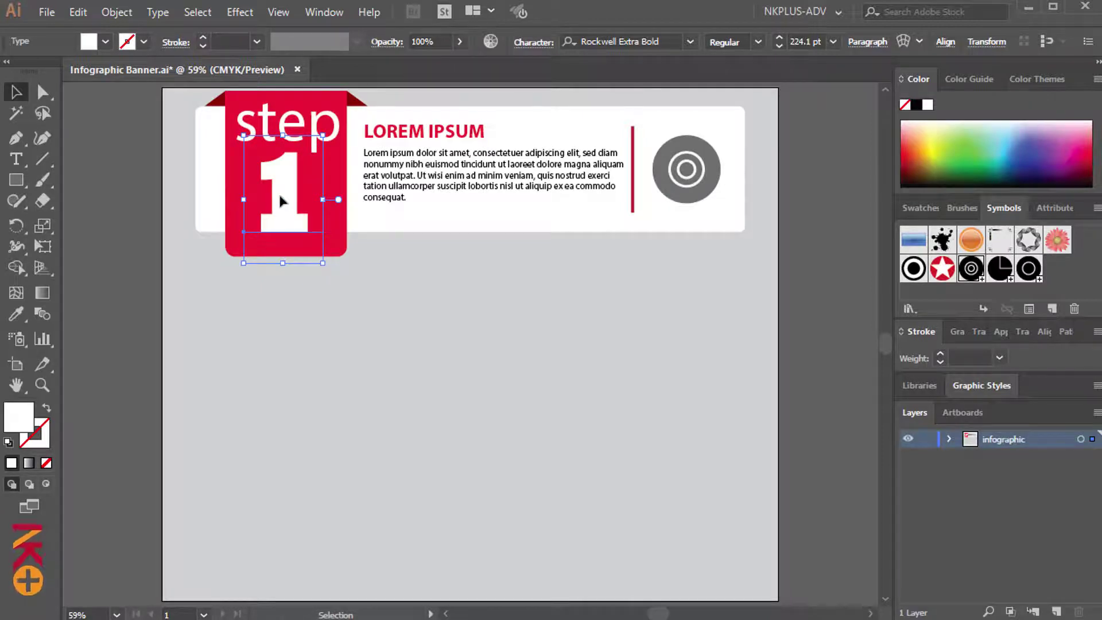
pyautogui.press('Up')
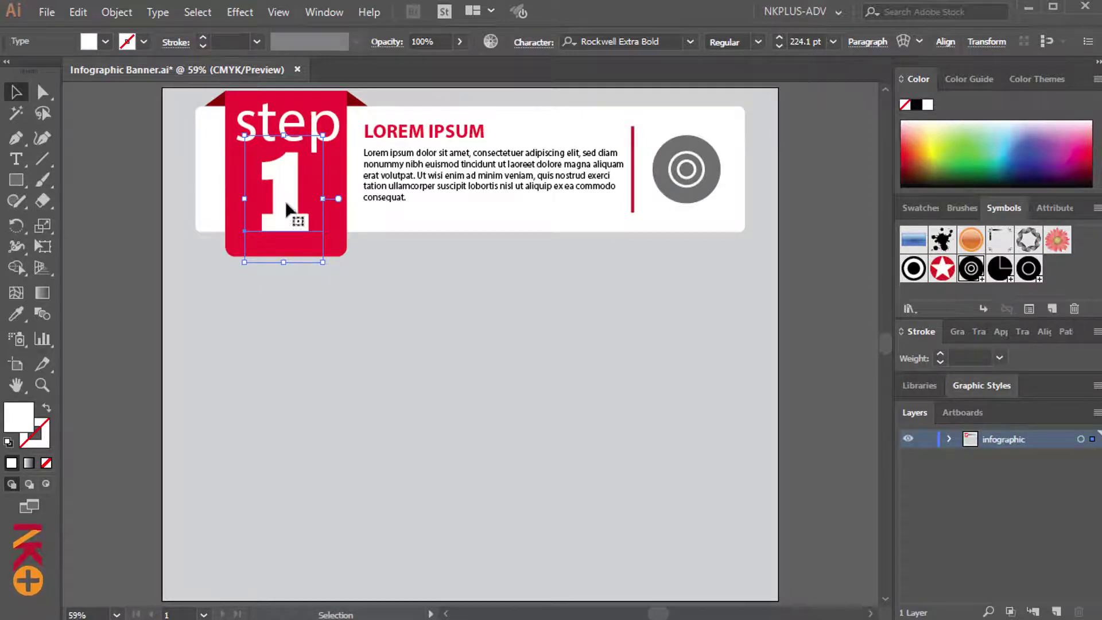
pyautogui.click(430, 353)
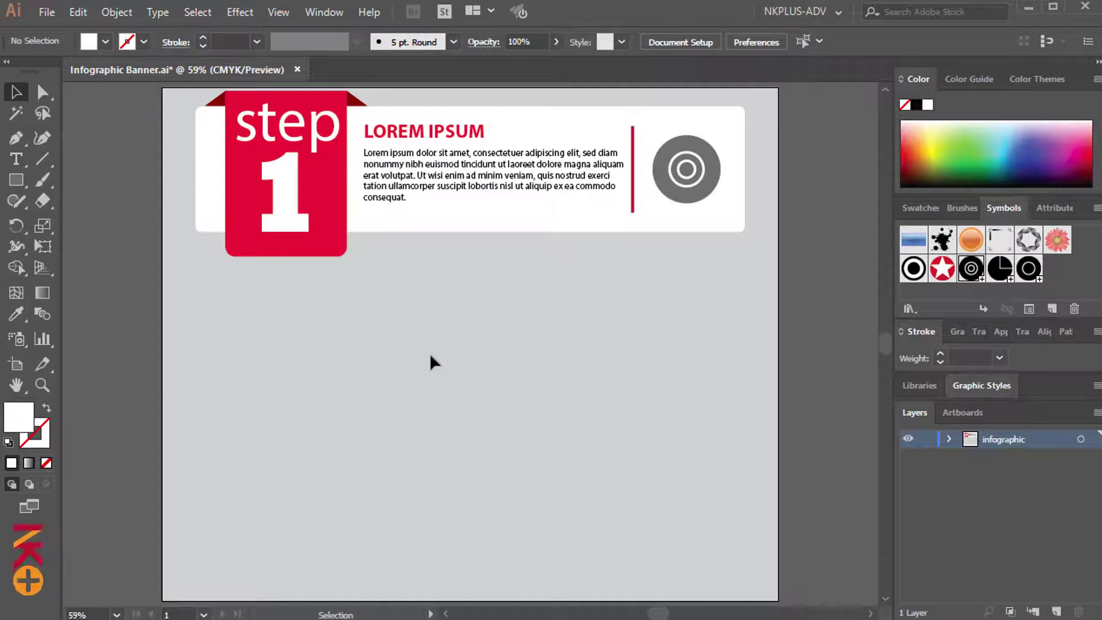
# Step: Shorten the red ribbon by raising its bottom anchor points
pyautogui.press('a')
pyautogui.moveTo(368, 242); pyautogui.dragTo(195, 279)
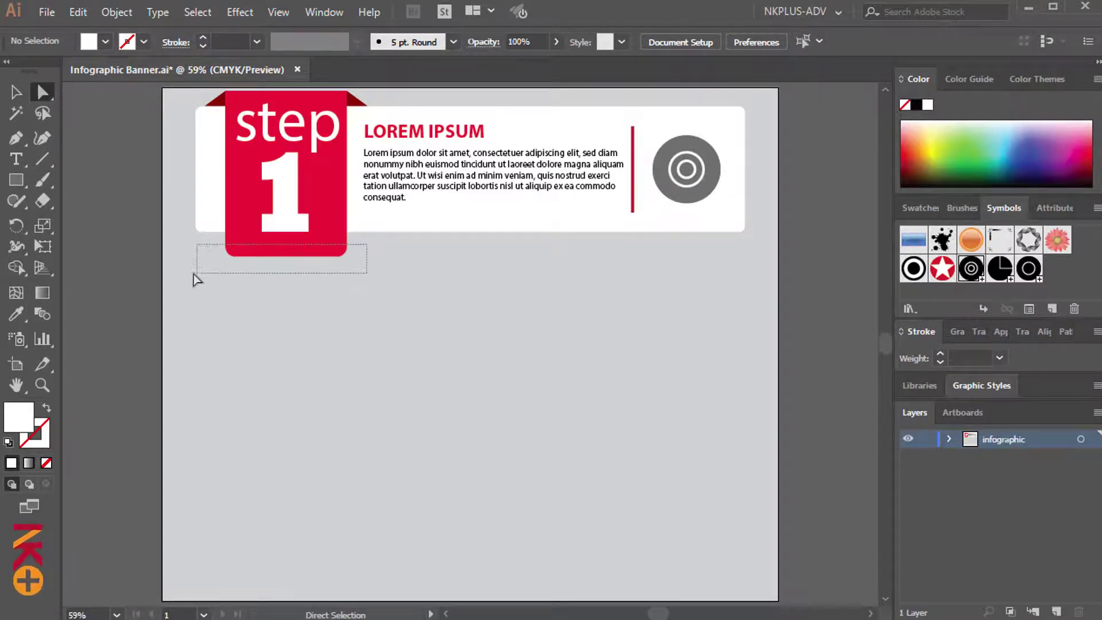
pyautogui.hotkey('shift', 'Up')
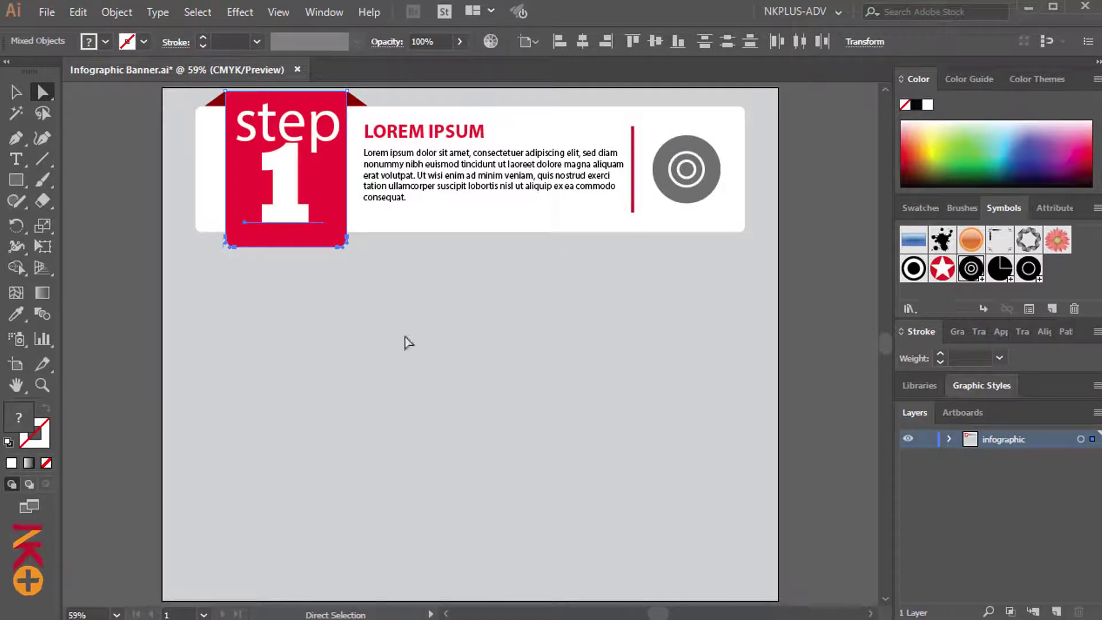
pyautogui.click(406, 342)
# Step: Nudge the '1' lower in the ribbon and shrink 'step' to about 98 pt
pyautogui.click(19, 94)
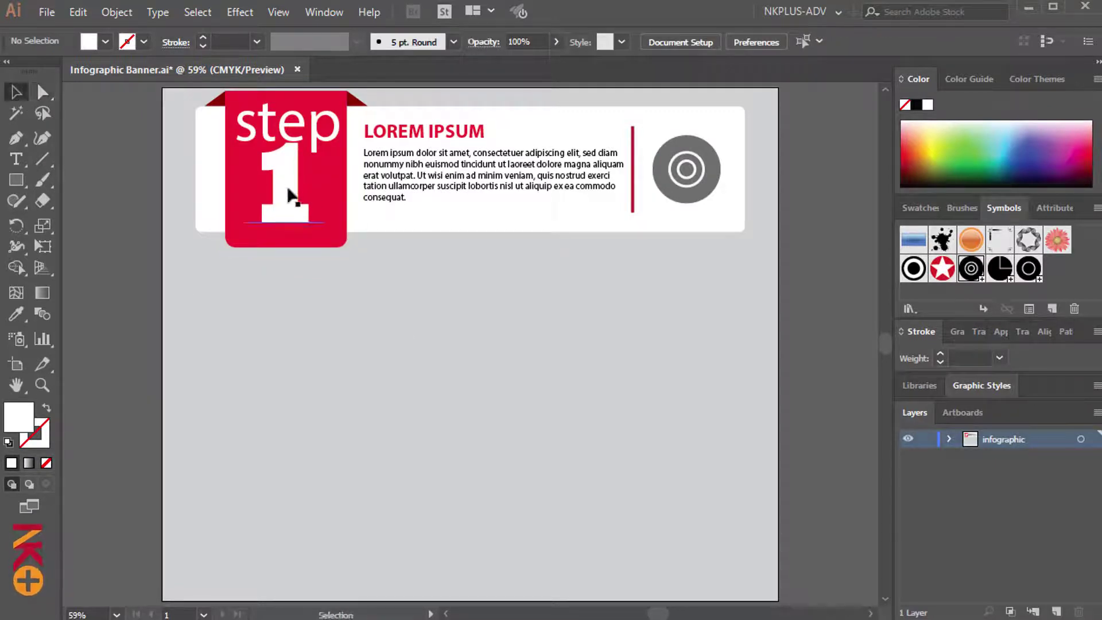
pyautogui.click(290, 194)
pyautogui.hotkey('shift', 'Down')
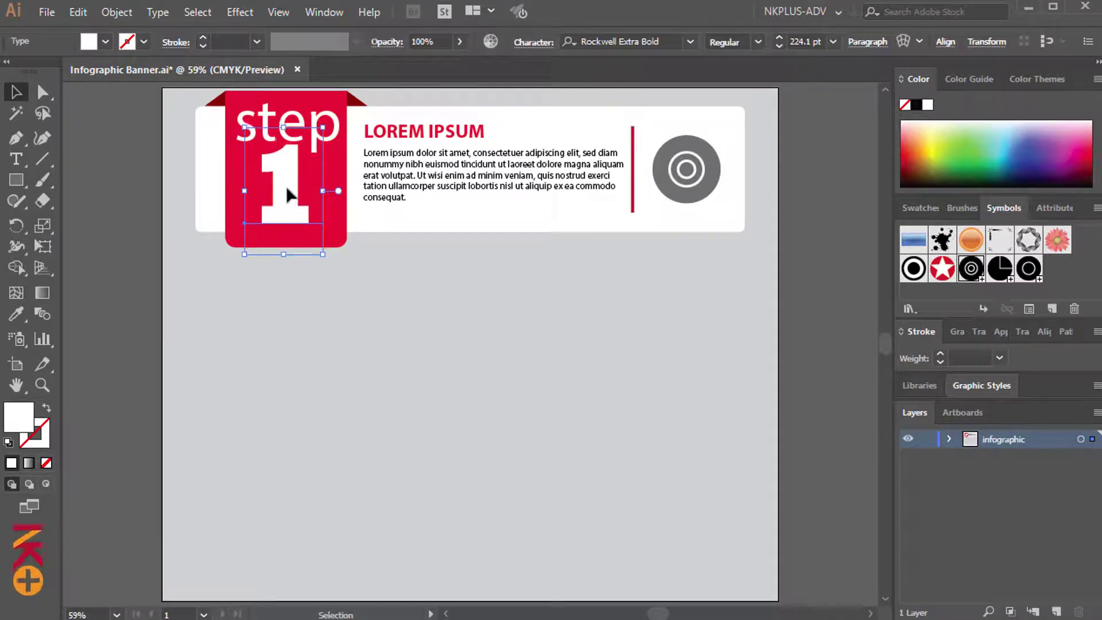
pyautogui.hotkey('shift', 'Down')
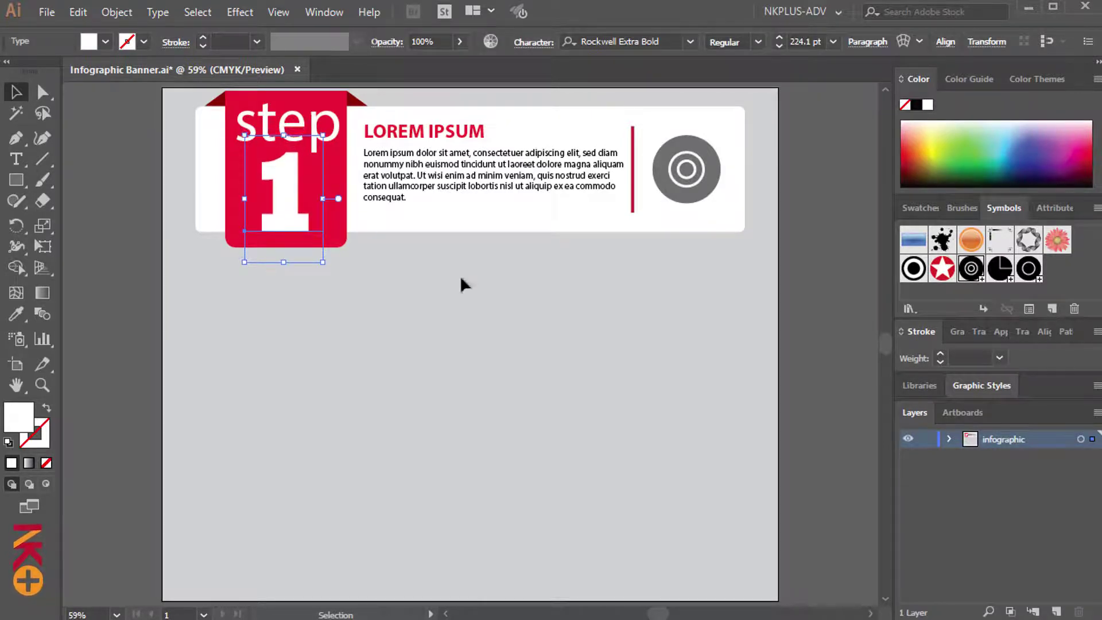
pyautogui.click(473, 285)
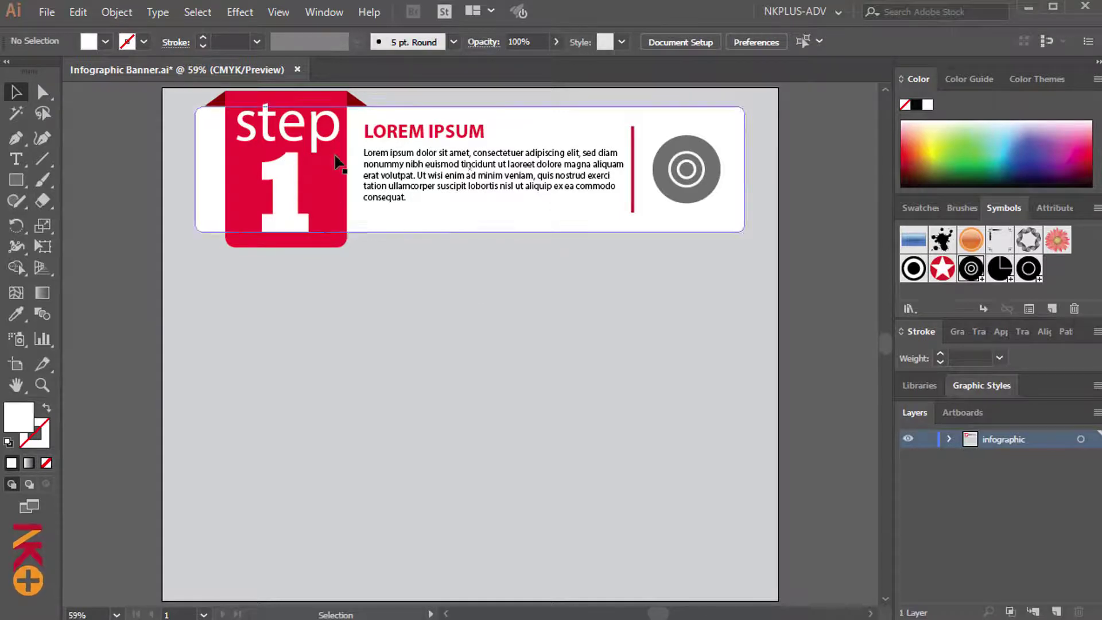
pyautogui.click(312, 129)
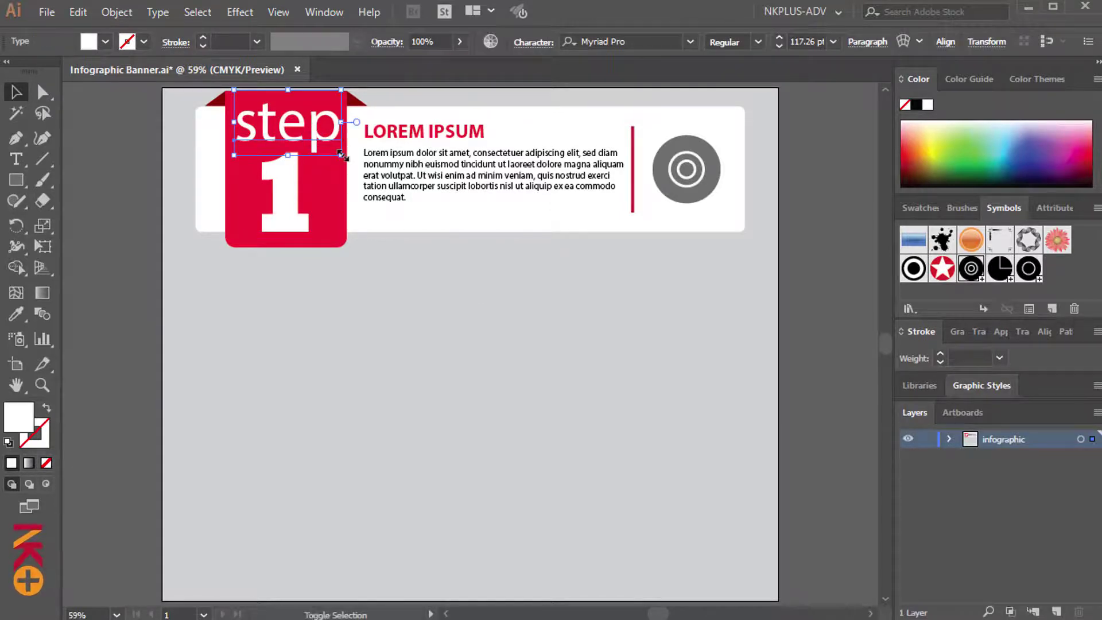
pyautogui.moveTo(342, 154); pyautogui.dragTo(333, 150)
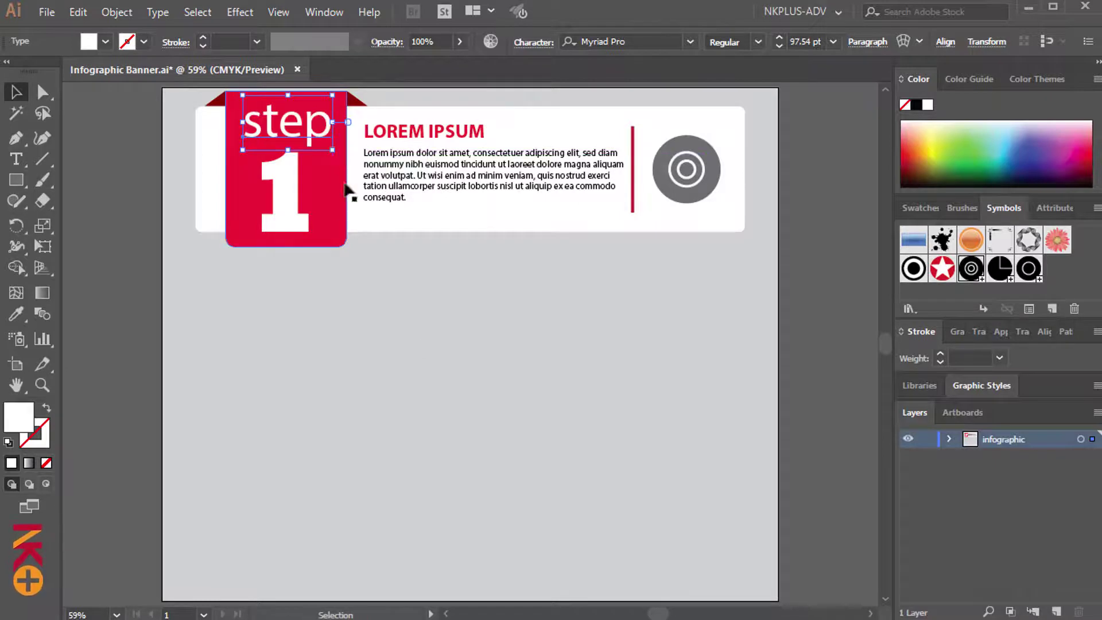
pyautogui.click(423, 355)
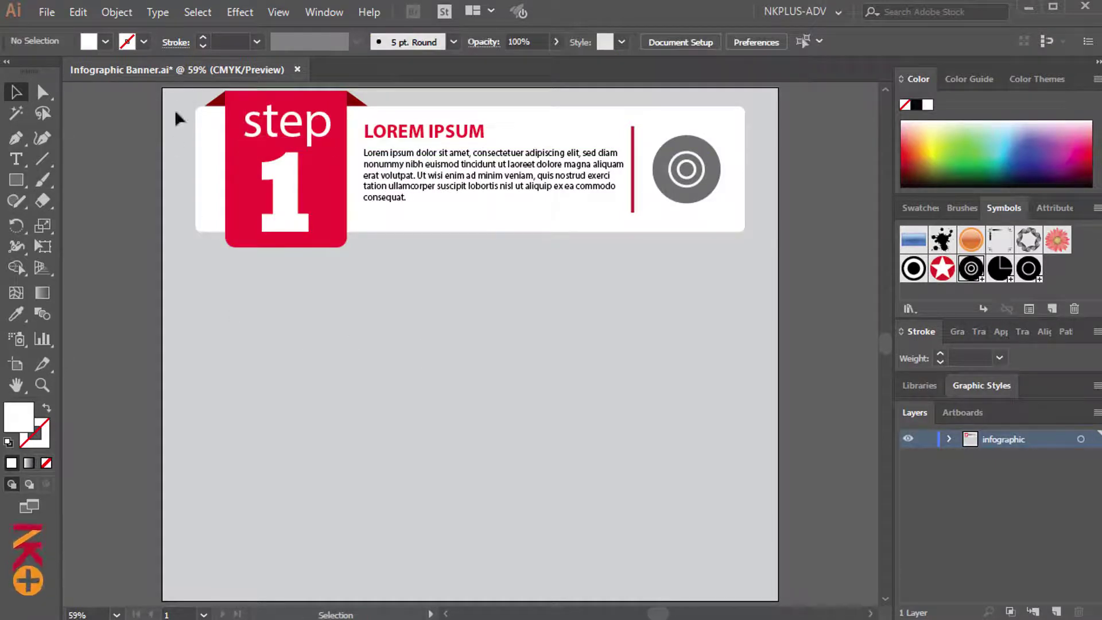
# Step: Group all of the card's parts into one object and nudge it slightly down
pyautogui.moveTo(179, 98); pyautogui.dragTo(679, 224)
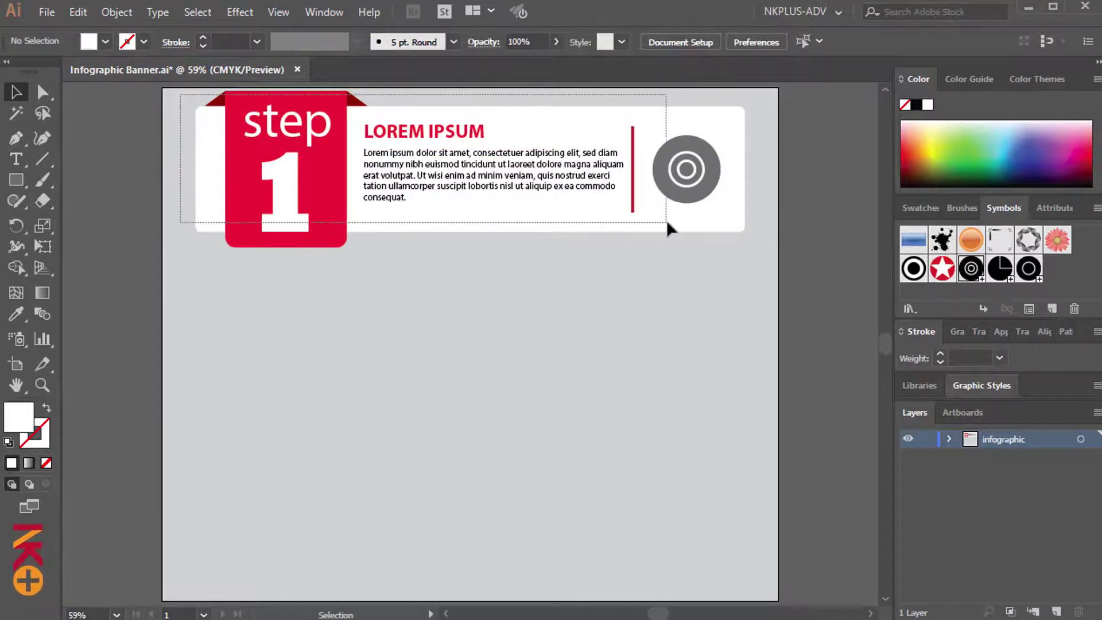
pyautogui.rightClick(525, 161)
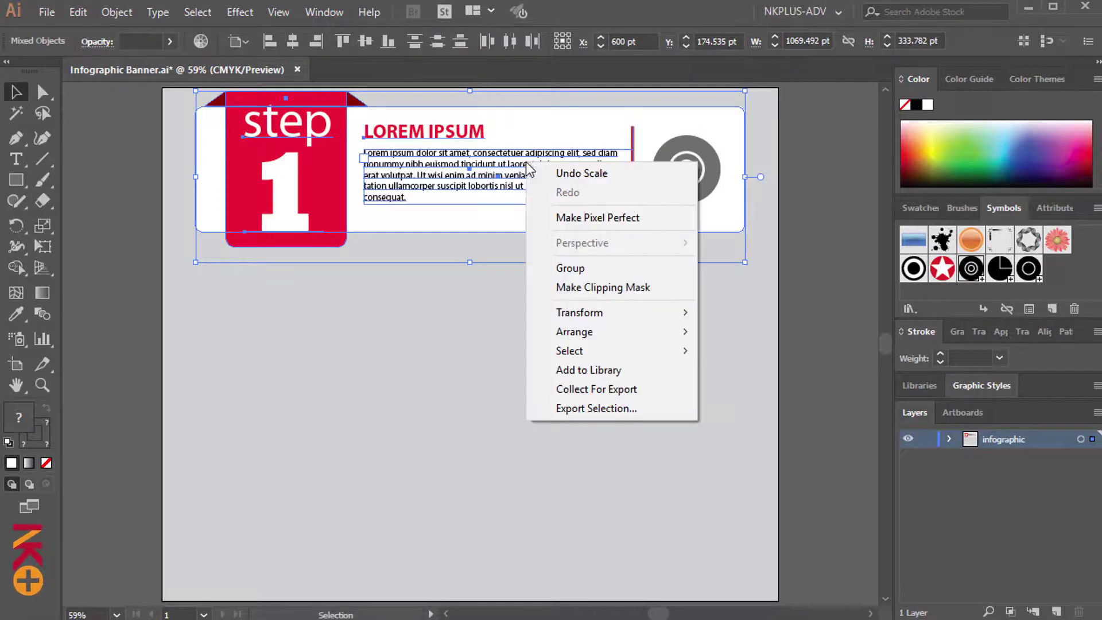
pyautogui.click(579, 267)
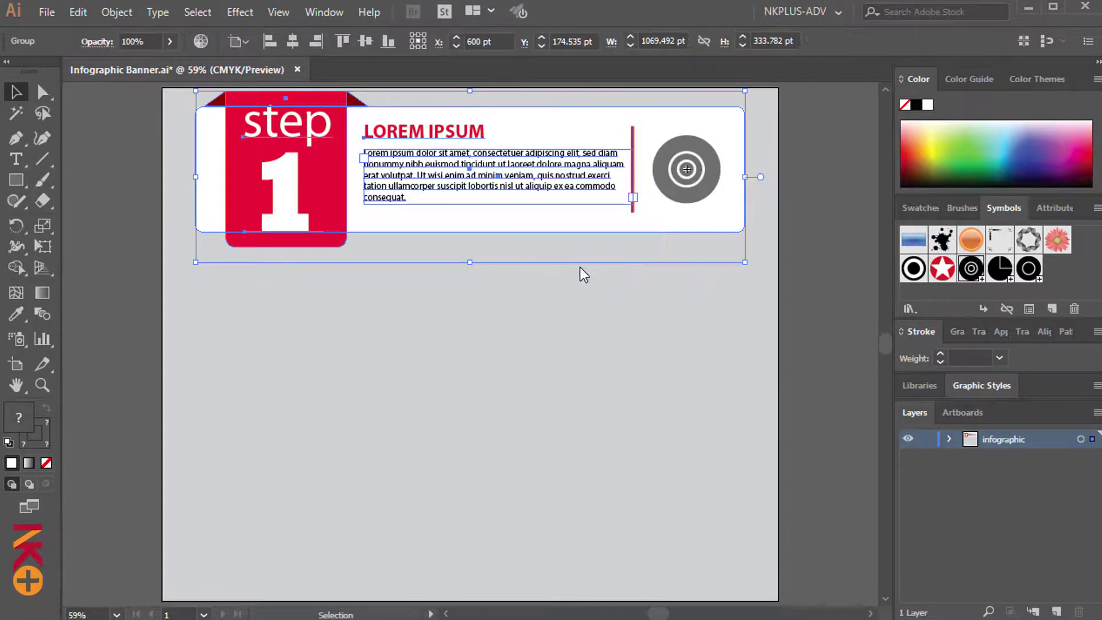
pyautogui.press('Down')
pyautogui.press('Down')
pyautogui.press('Down')
pyautogui.press('Down')
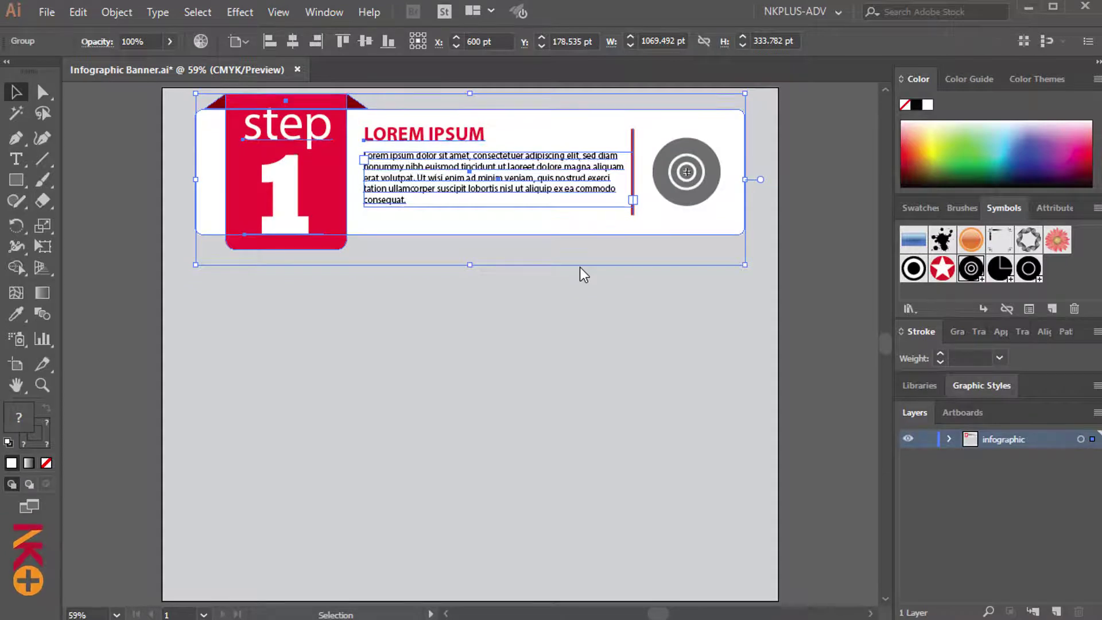
pyautogui.press('Down')
pyautogui.press('Down')
pyautogui.click(580, 306)
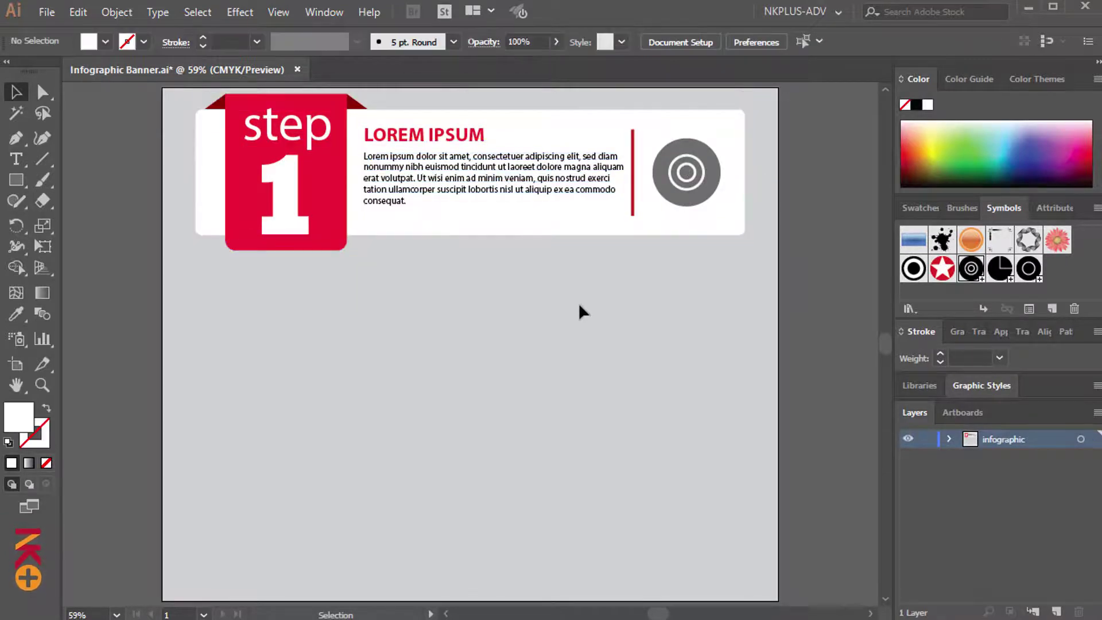
# Step: Duplicate the grouped card downward twice with Ctrl+D, stacking three identical cards
pyautogui.click(516, 182)
pyautogui.moveTo(516, 182)
pyautogui.mouseDown()
pyautogui.moveTo(511, 361)
pyautogui.moveTo(515, 349)
pyautogui.mouseUp()
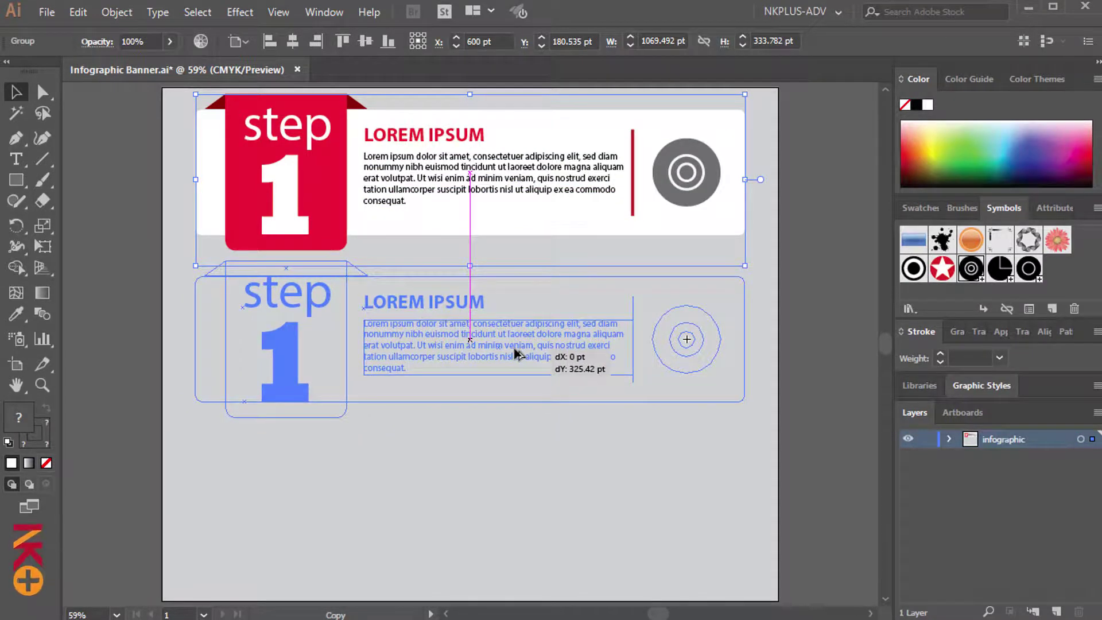
pyautogui.moveTo(516, 349); pyautogui.dragTo(515, 350)
pyautogui.hotkey('ctrl', 'd')
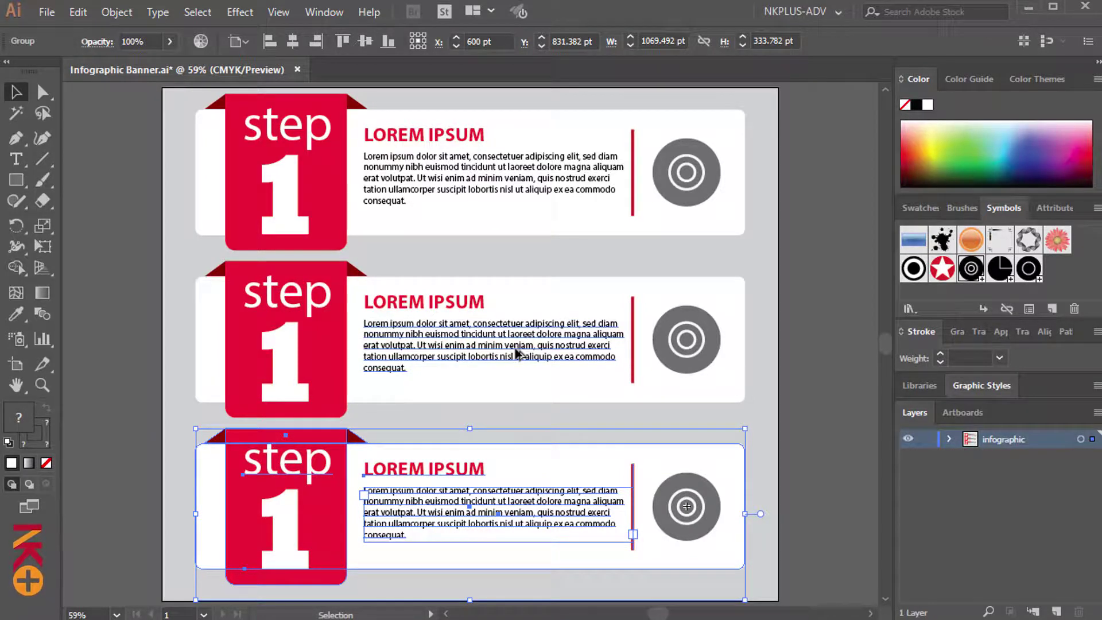
# Step: Shift the bottom card's linked harmony colours to a warmer brick red in Recolor Artwork
pyautogui.click(200, 41)
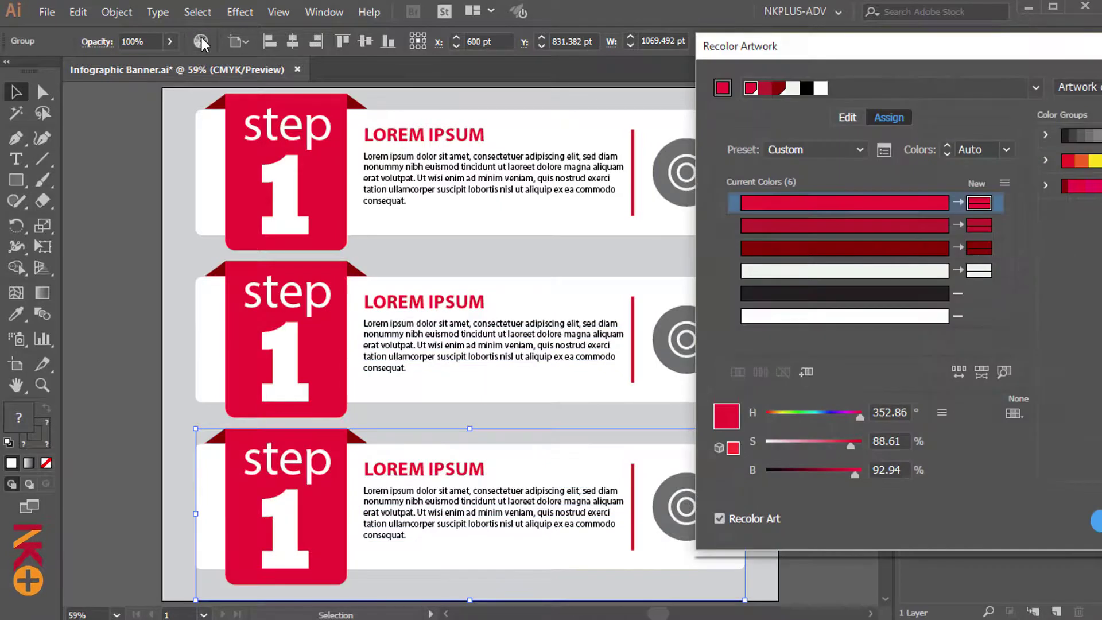
pyautogui.click(847, 117)
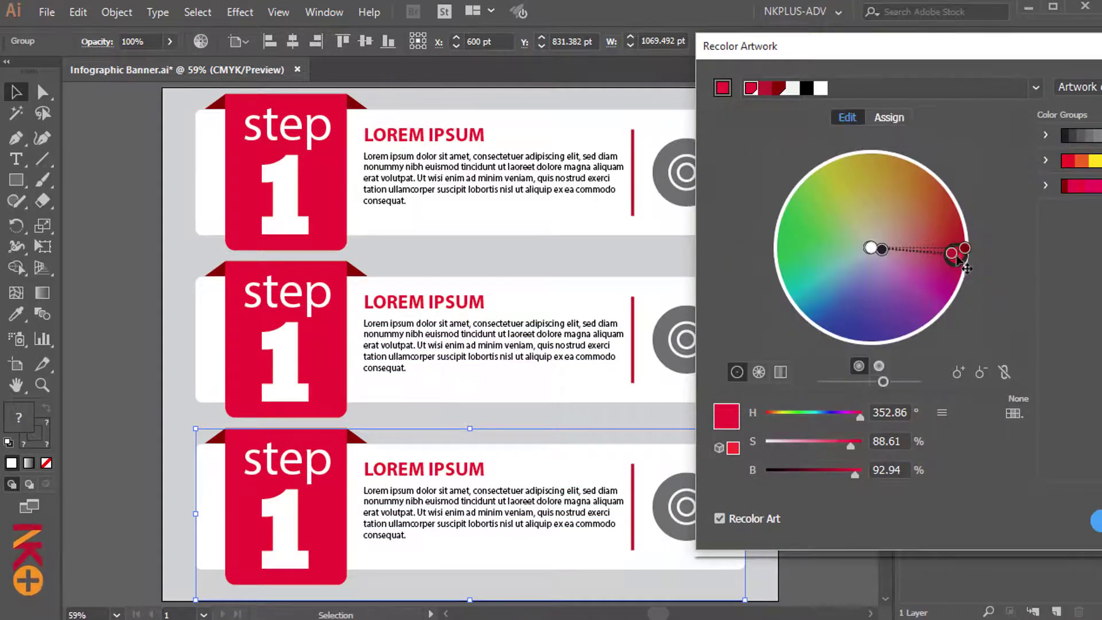
pyautogui.click(1003, 372)
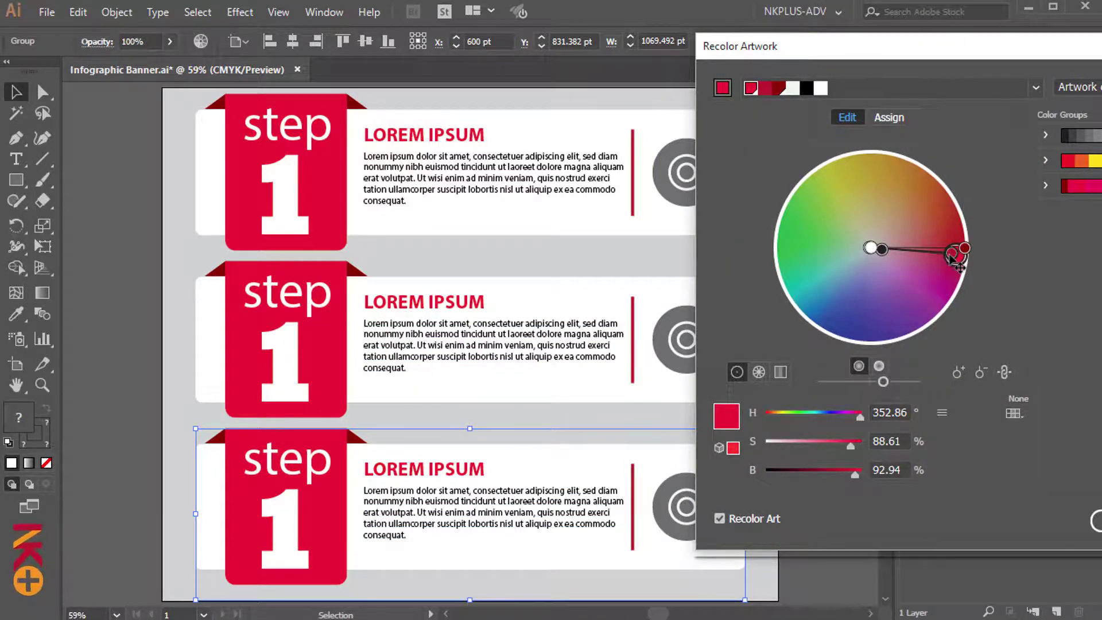
pyautogui.moveTo(953, 253)
pyautogui.mouseDown()
pyautogui.moveTo(947, 284)
pyautogui.moveTo(956, 229)
pyautogui.mouseUp()
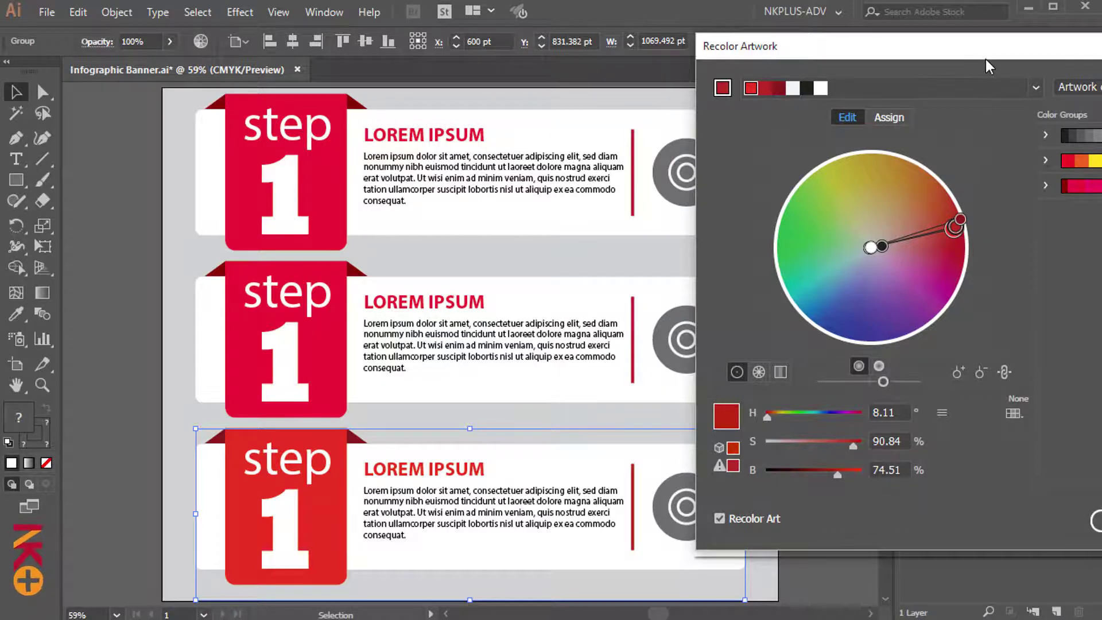
pyautogui.moveTo(984, 50); pyautogui.dragTo(910, 49)
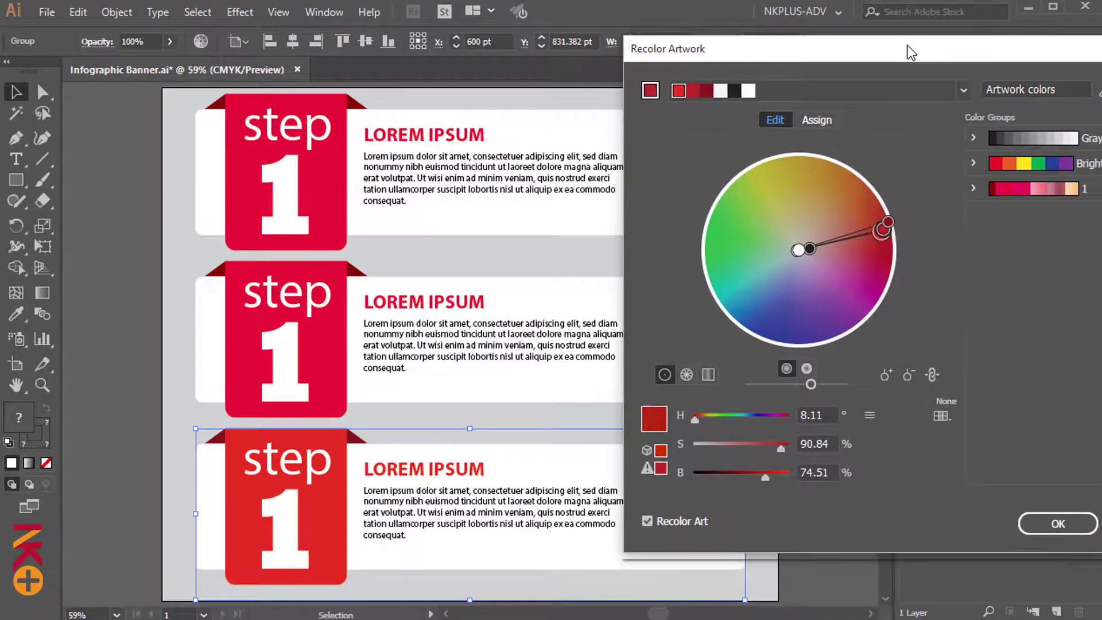
pyautogui.click(1051, 523)
pyautogui.click(806, 422)
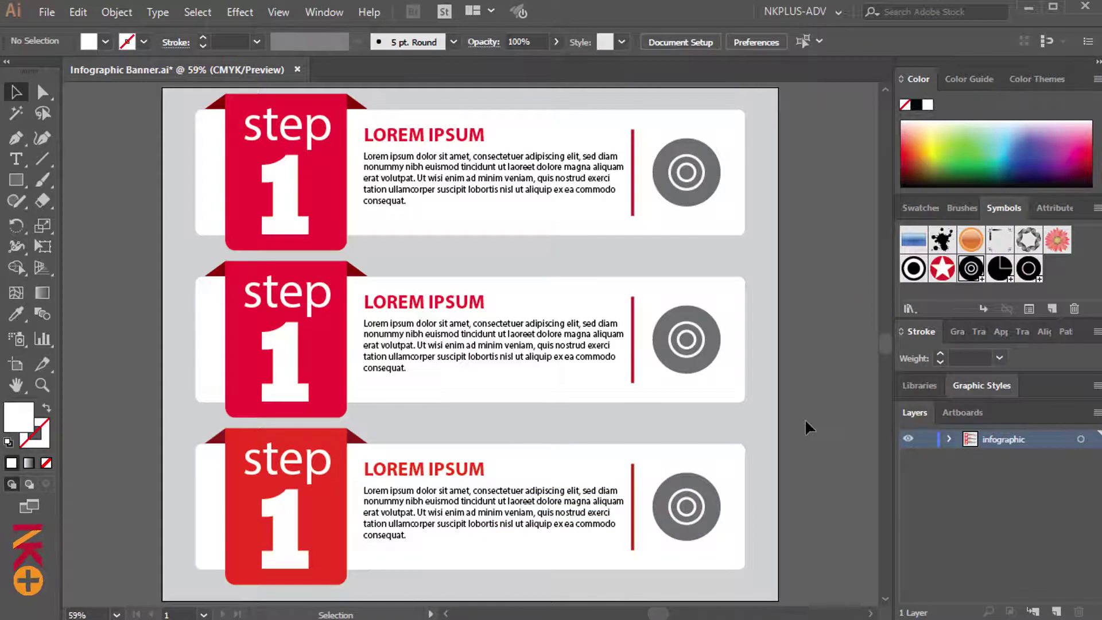
# Step: Ungroup the middle card and delete its grey icon
pyautogui.click(680, 337)
pyautogui.rightClick(680, 337)
pyautogui.click(752, 453)
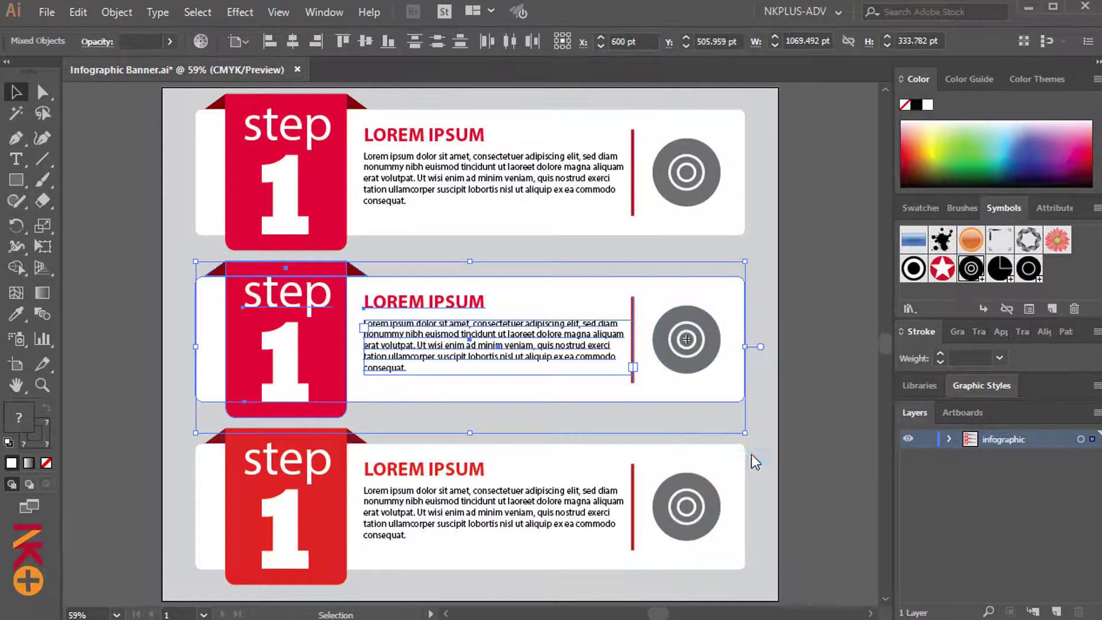
pyautogui.click(765, 325)
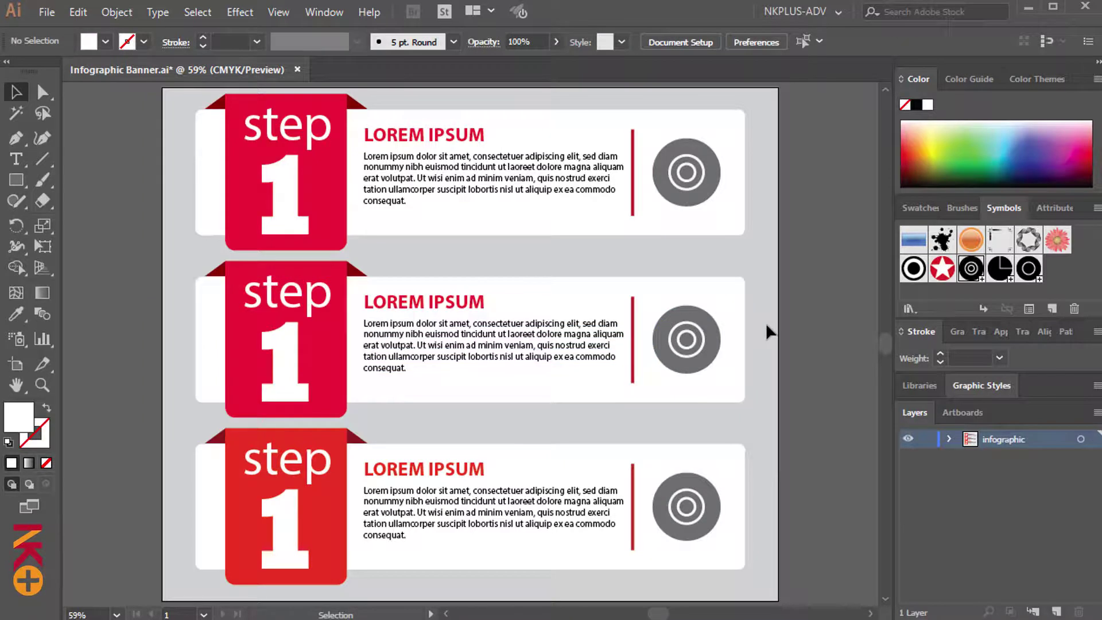
pyautogui.click(714, 332)
pyautogui.press('Delete')
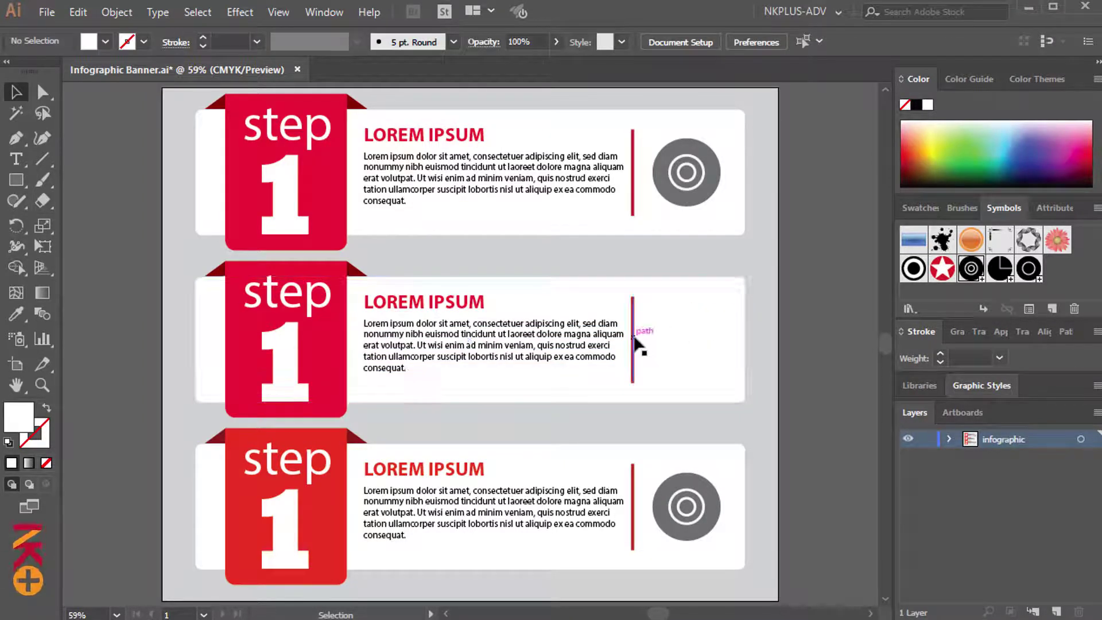
# Step: Move the middle card's step tab to the right end and the divider to the left
pyautogui.moveTo(636, 343); pyautogui.dragTo(501, 344)
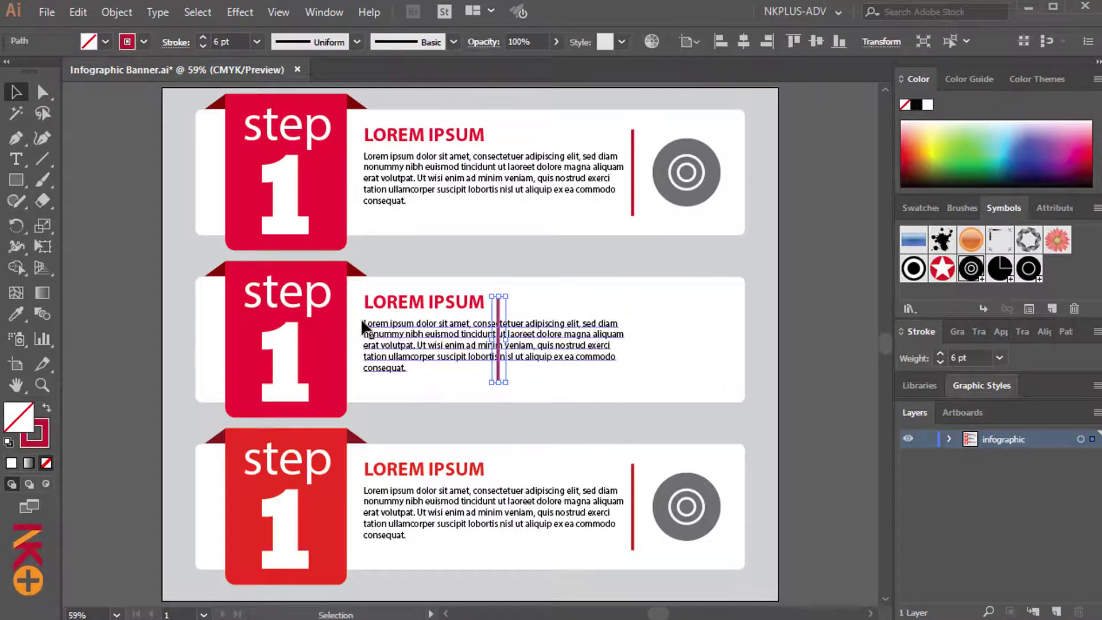
pyautogui.click(291, 345)
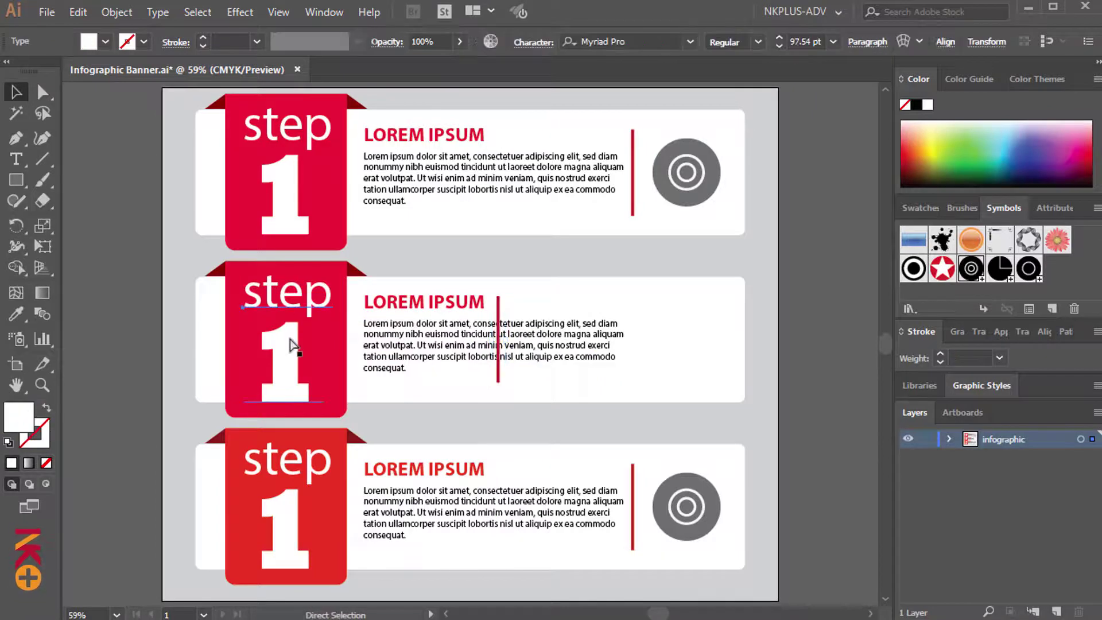
pyautogui.keyDown('shift'); pyautogui.click(340, 319); pyautogui.keyUp('shift')
pyautogui.moveTo(310, 323); pyautogui.dragTo(673, 324)
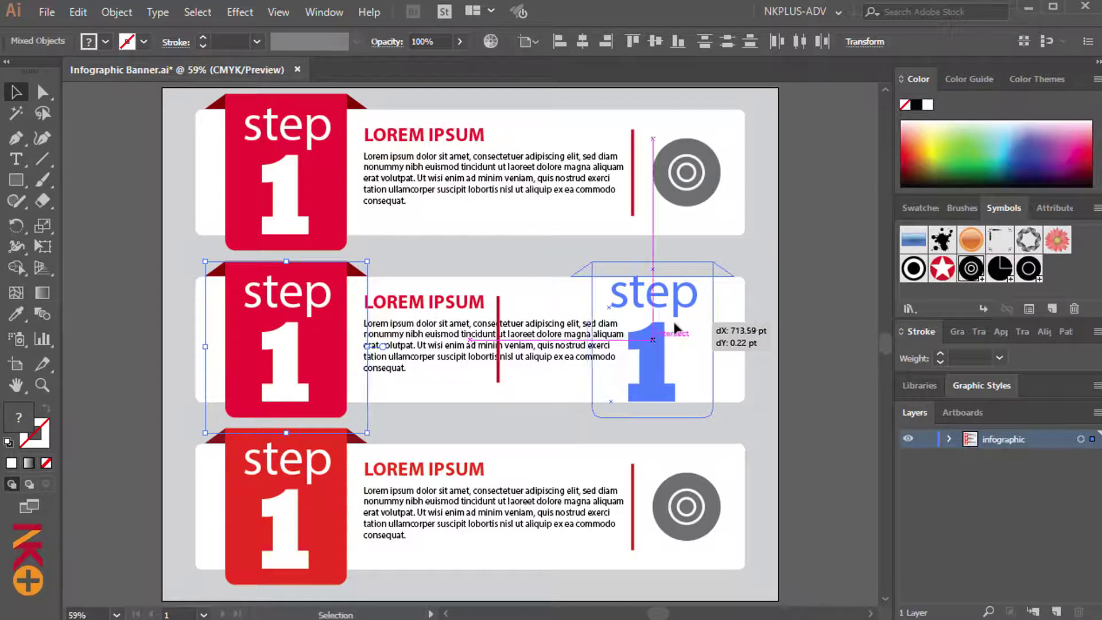
pyautogui.moveTo(674, 327); pyautogui.dragTo(675, 328)
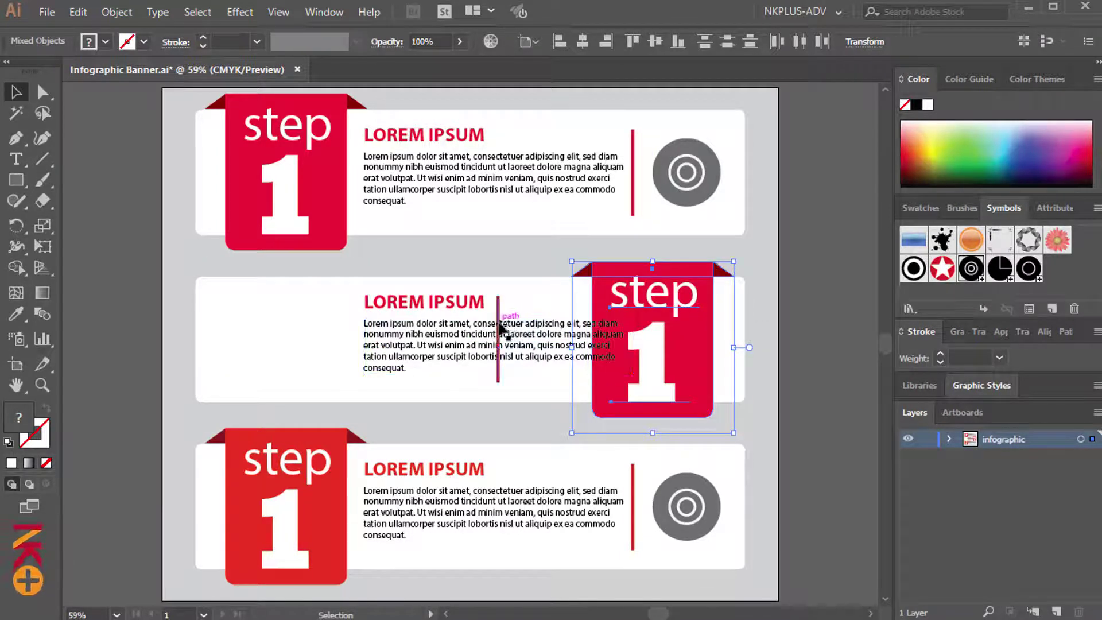
pyautogui.moveTo(499, 329); pyautogui.dragTo(312, 330)
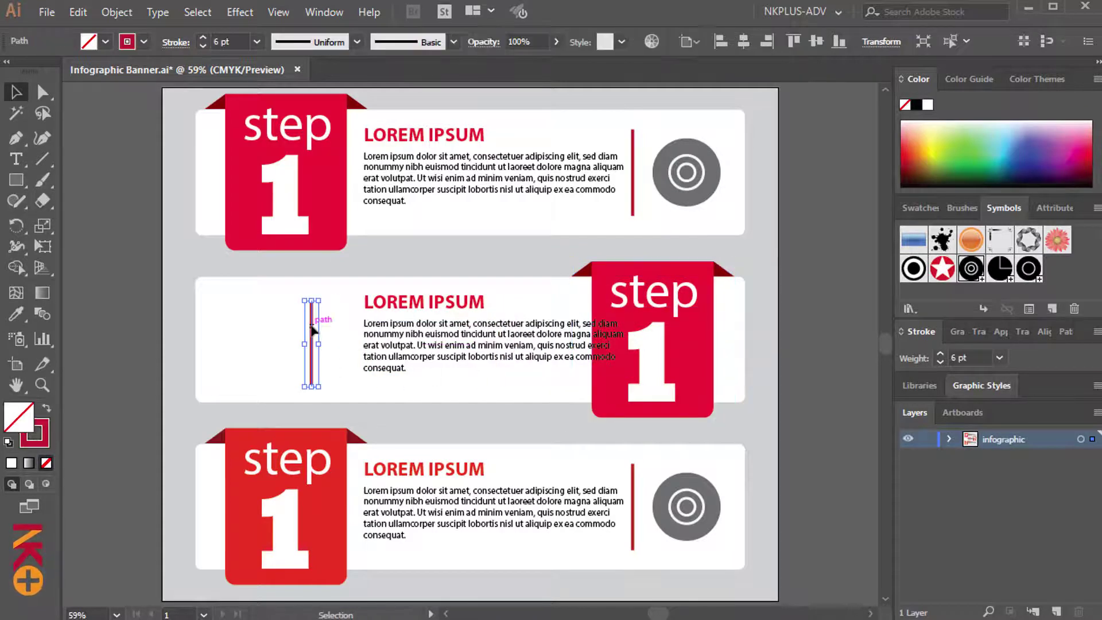
pyautogui.click(386, 256)
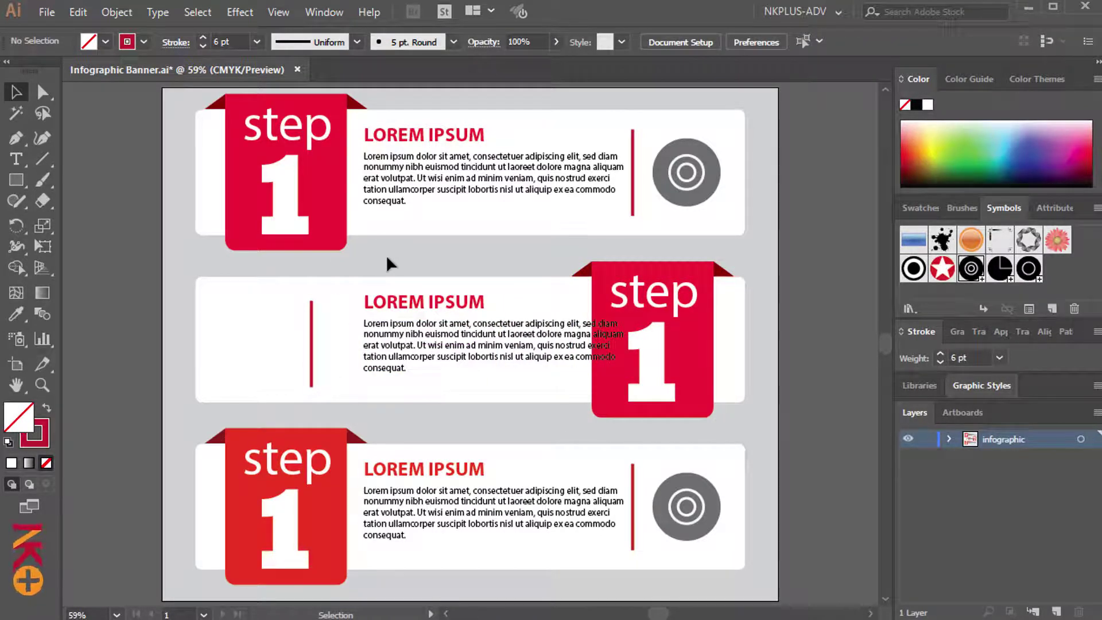
# Step: Move the heading beside the tab and right-align the body text next to the divider
pyautogui.click(398, 300)
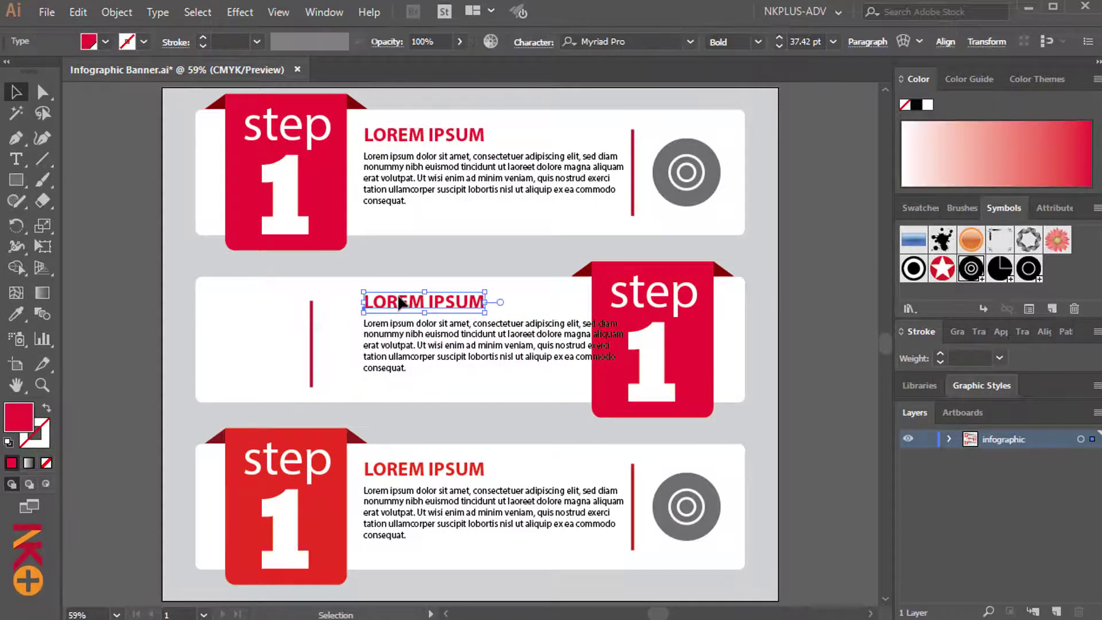
pyautogui.moveTo(400, 303); pyautogui.dragTo(489, 303)
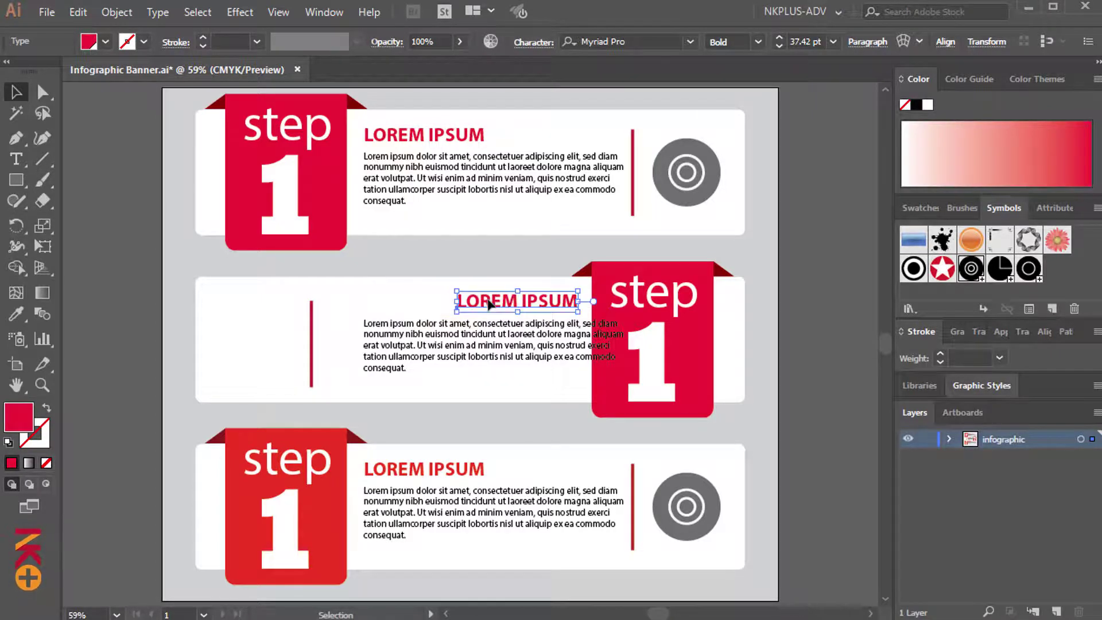
pyautogui.click(495, 345)
pyautogui.moveTo(487, 343); pyautogui.dragTo(436, 342)
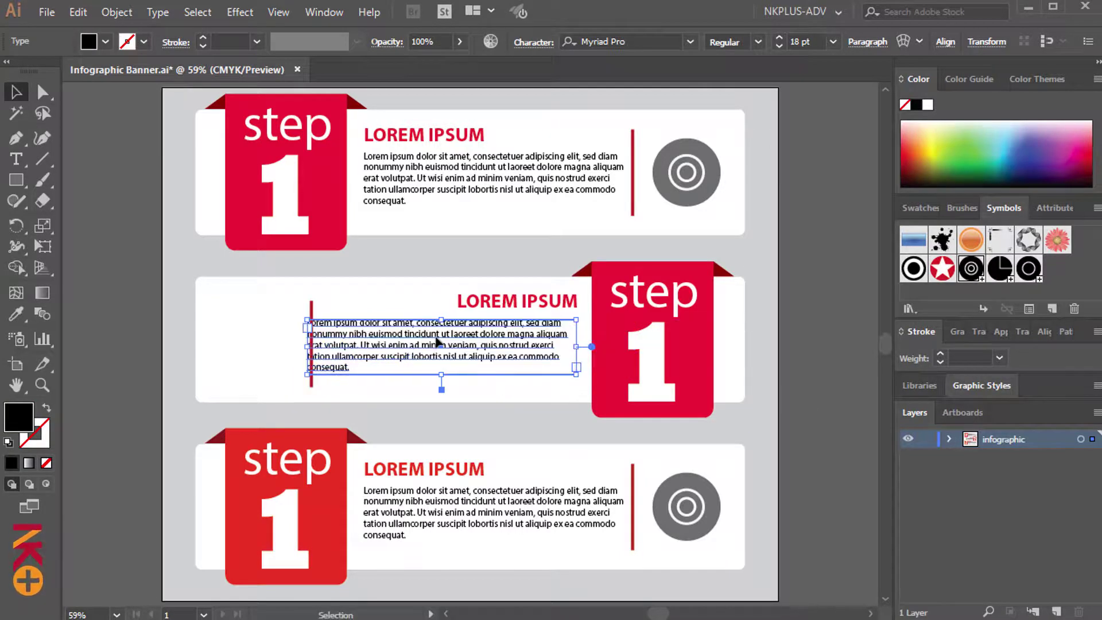
pyautogui.click(869, 46)
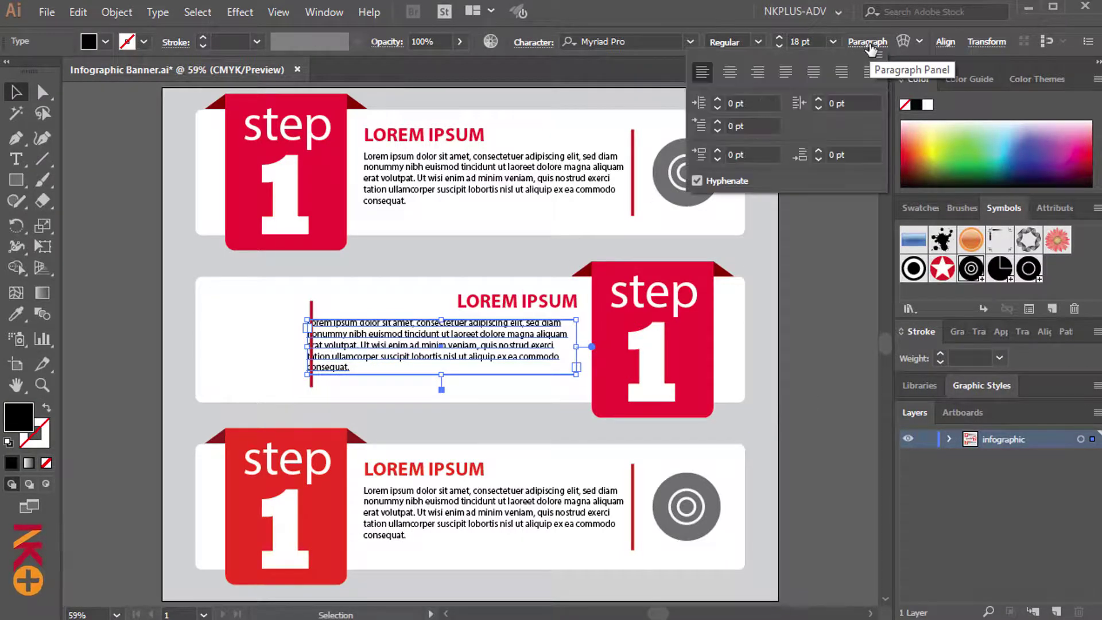
pyautogui.click(758, 72)
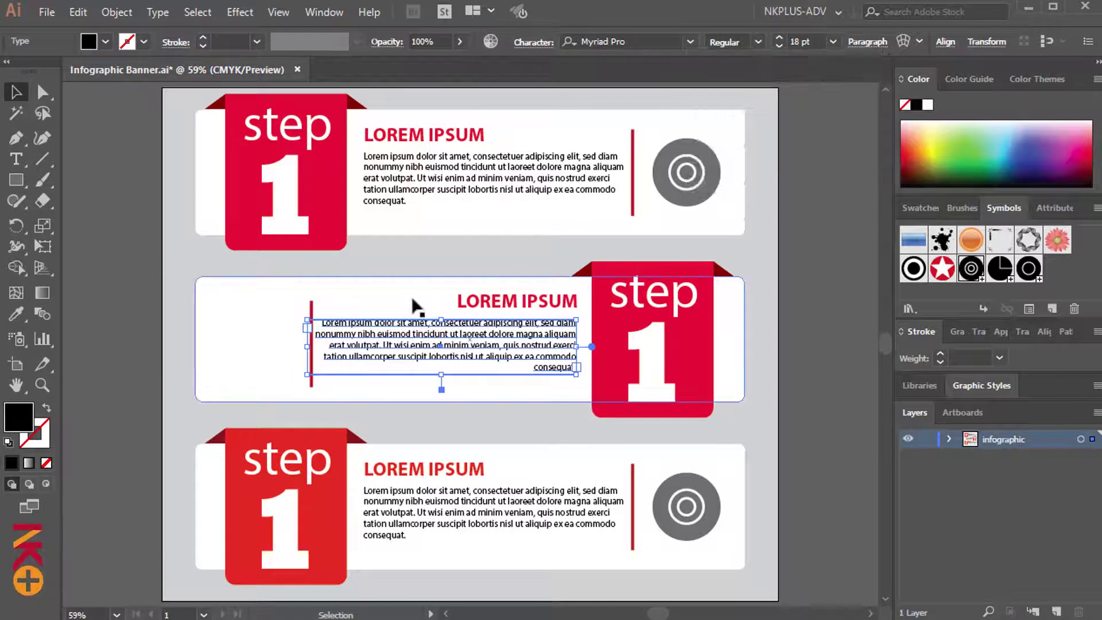
pyautogui.click(254, 347)
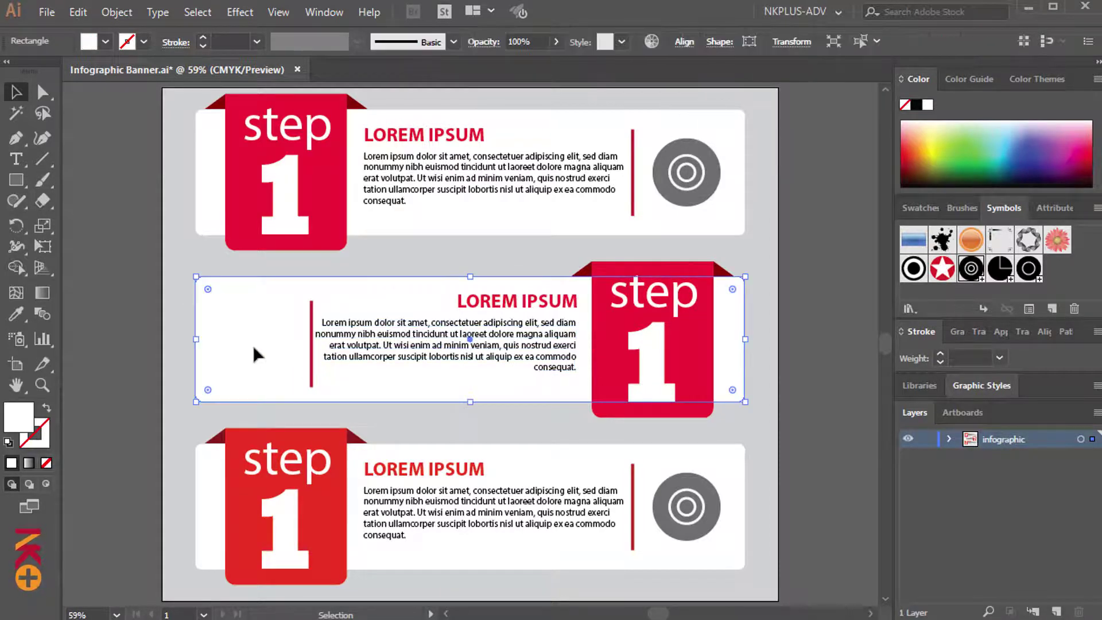
# Step: Fine-tune the body text and divider positions to finish the mirrored layout
pyautogui.click(498, 336)
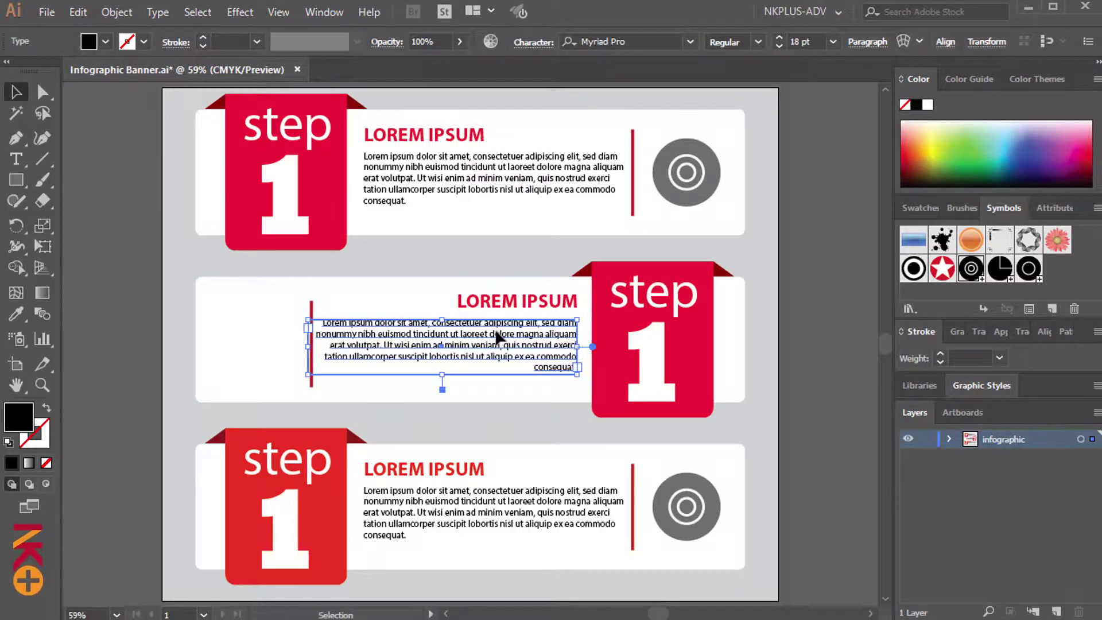
pyautogui.moveTo(498, 336); pyautogui.dragTo(499, 338)
pyautogui.click(431, 288)
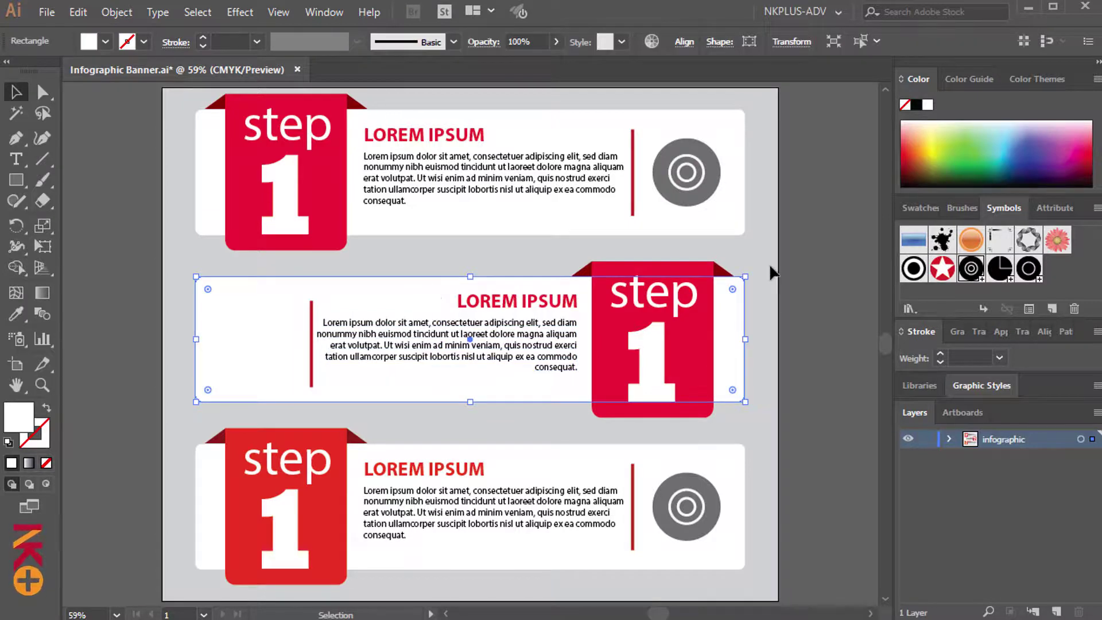
pyautogui.click(771, 273)
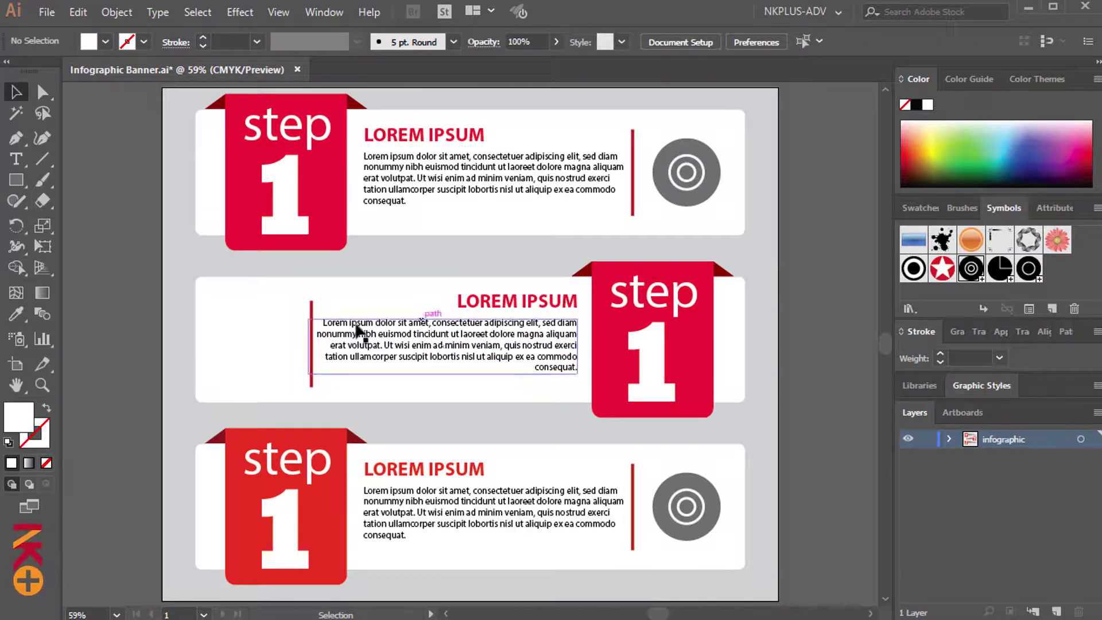
pyautogui.click(313, 330)
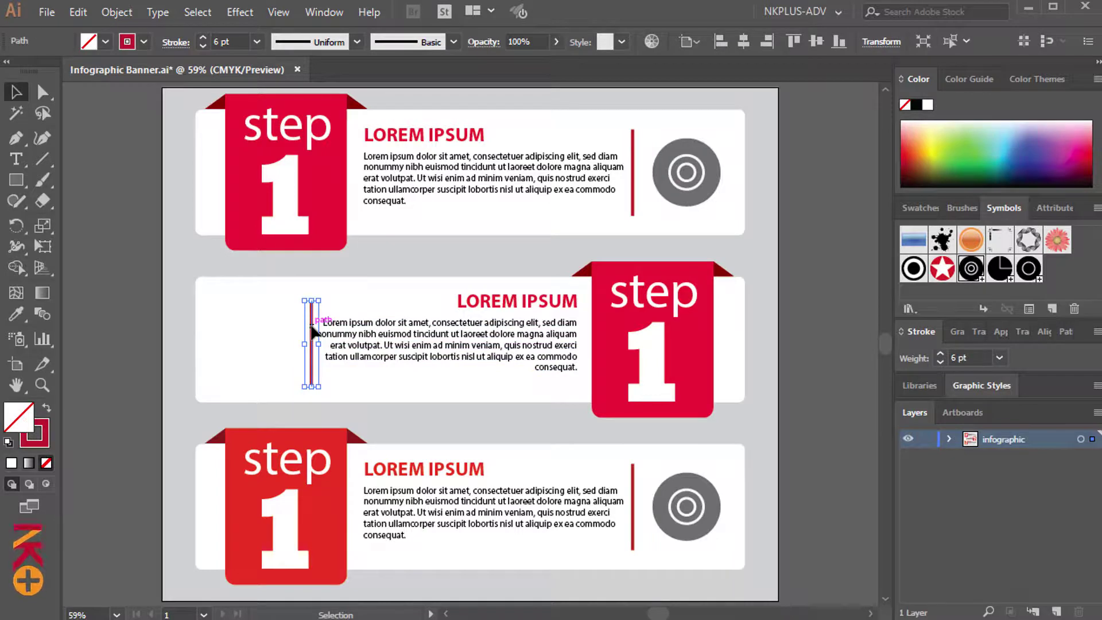
pyautogui.moveTo(310, 327); pyautogui.dragTo(307, 328)
pyautogui.click(381, 305)
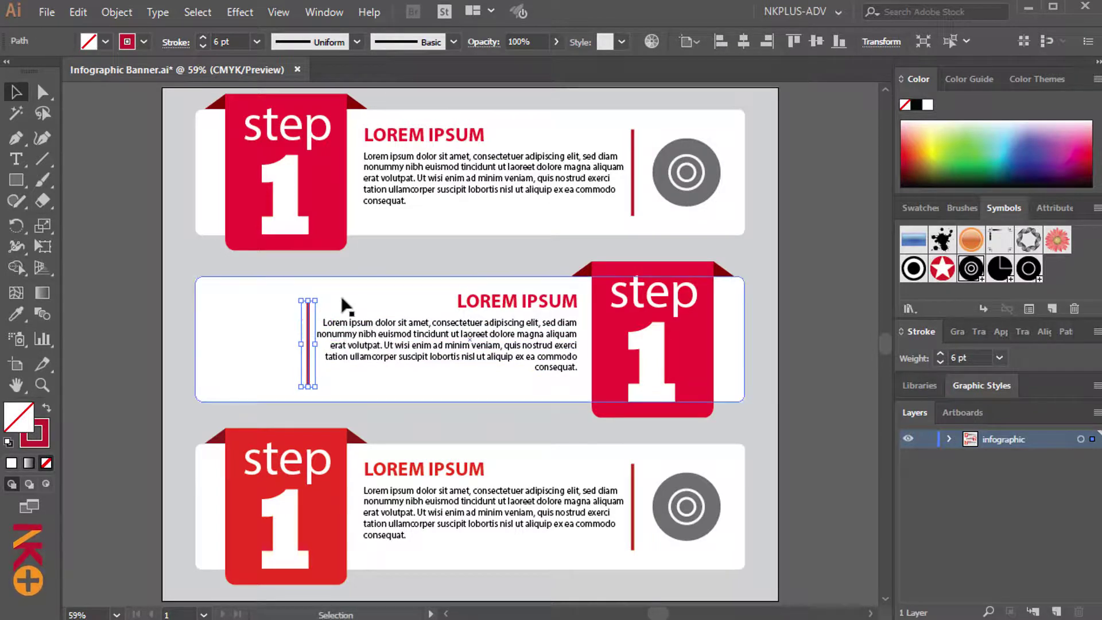
pyautogui.click(821, 299)
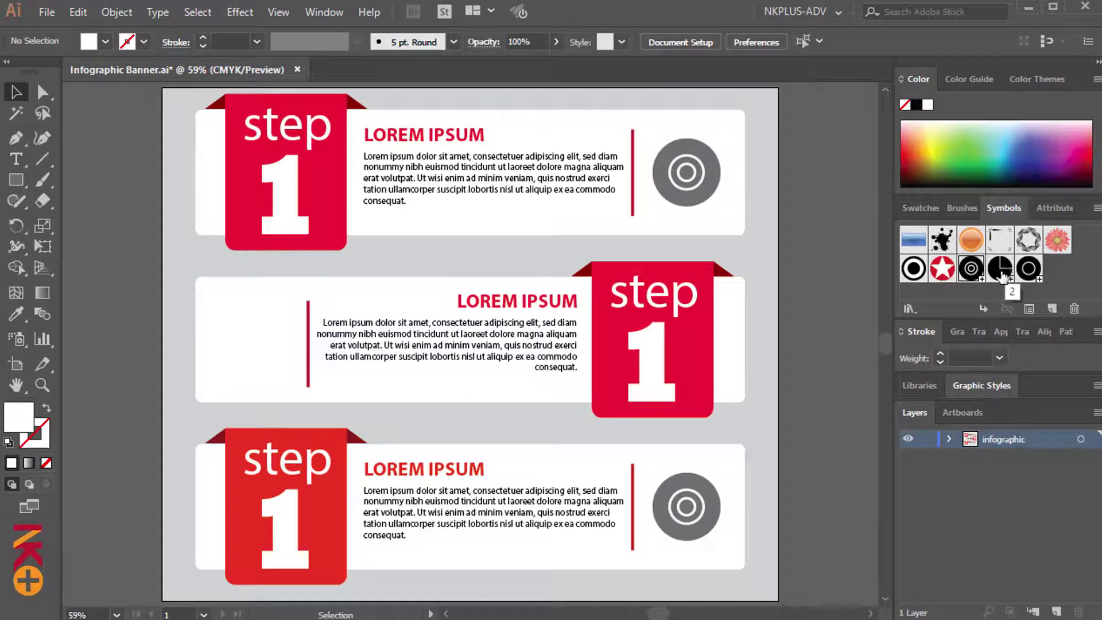
# Step: Place a concentric-circle icon at the middle card's left end at 71% opacity
pyautogui.click(1030, 270)
pyautogui.moveTo(1030, 270)
pyautogui.mouseDown()
pyautogui.moveTo(241, 328)
pyautogui.moveTo(255, 338)
pyautogui.mouseUp()
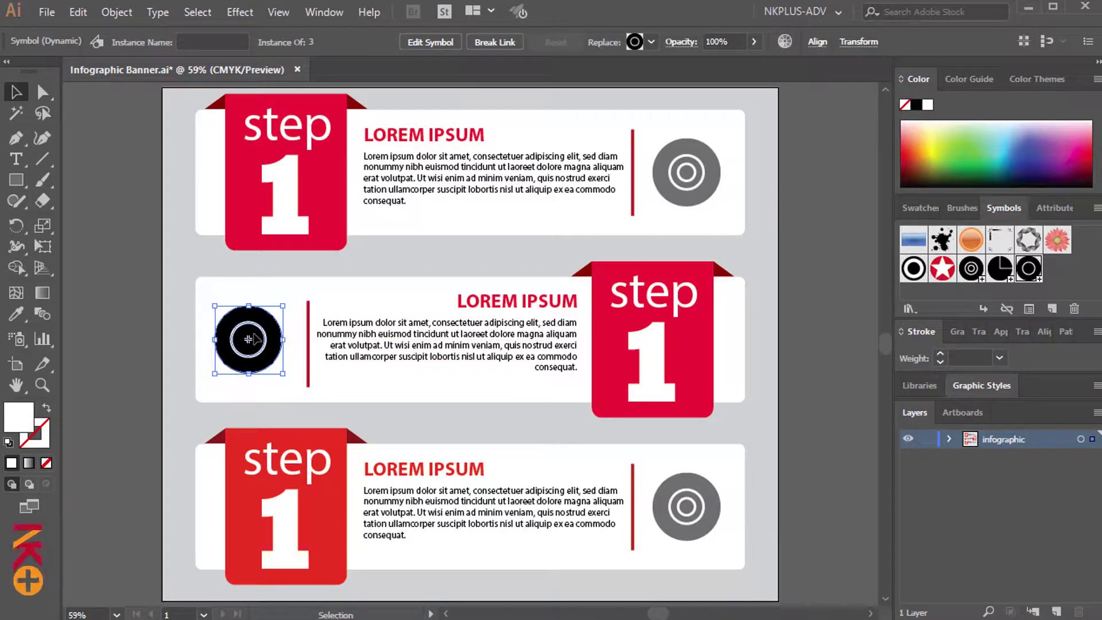
pyautogui.moveTo(254, 340); pyautogui.dragTo(256, 339)
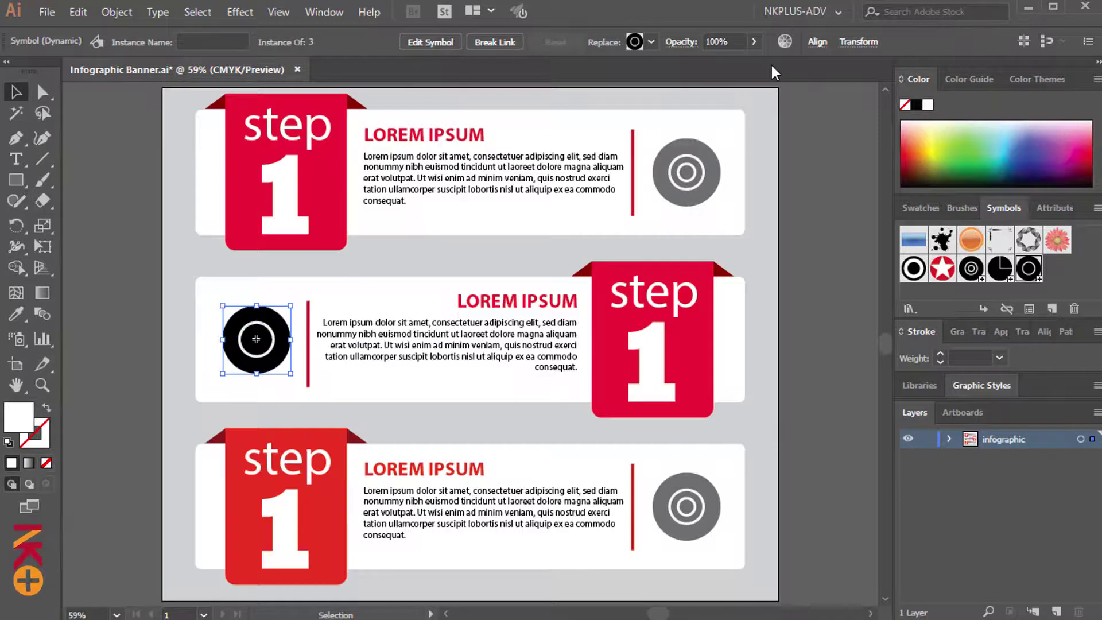
pyautogui.click(754, 42)
pyautogui.moveTo(749, 63); pyautogui.dragTo(742, 63)
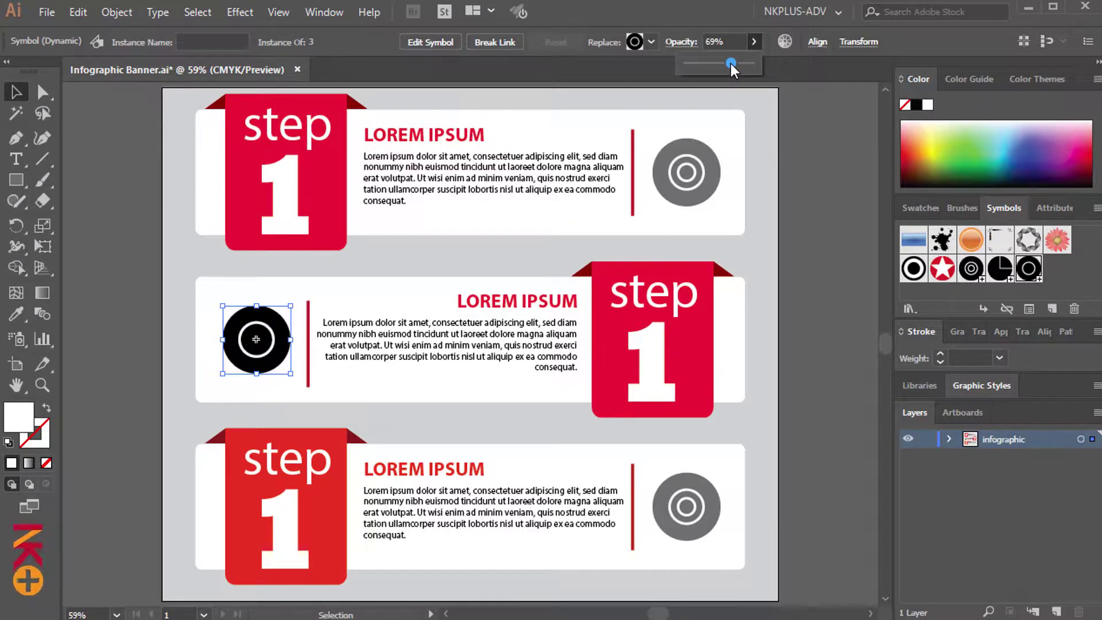
pyautogui.moveTo(732, 62); pyautogui.dragTo(732, 62)
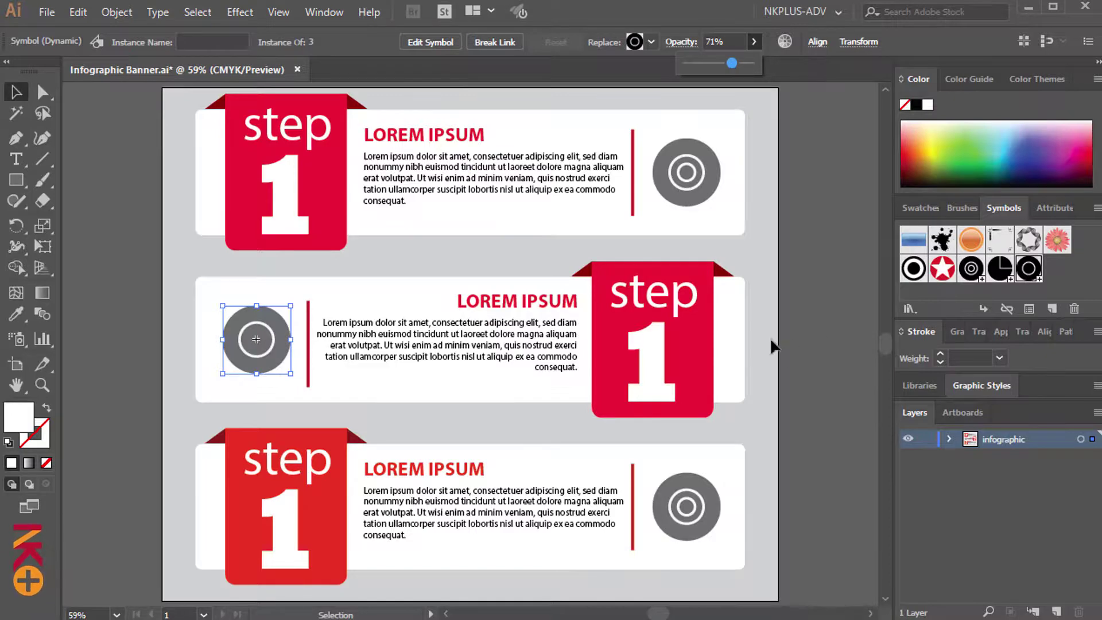
pyautogui.click(824, 336)
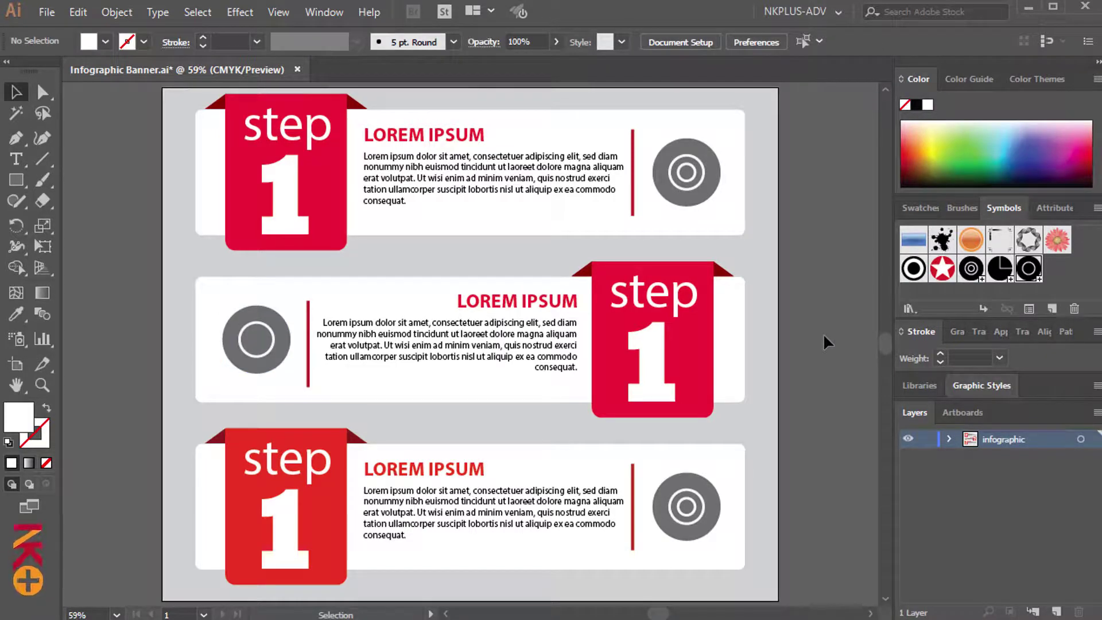
# Step: Ungroup the bottom card and delete its ring icon
pyautogui.click(705, 505)
pyautogui.rightClick(707, 505)
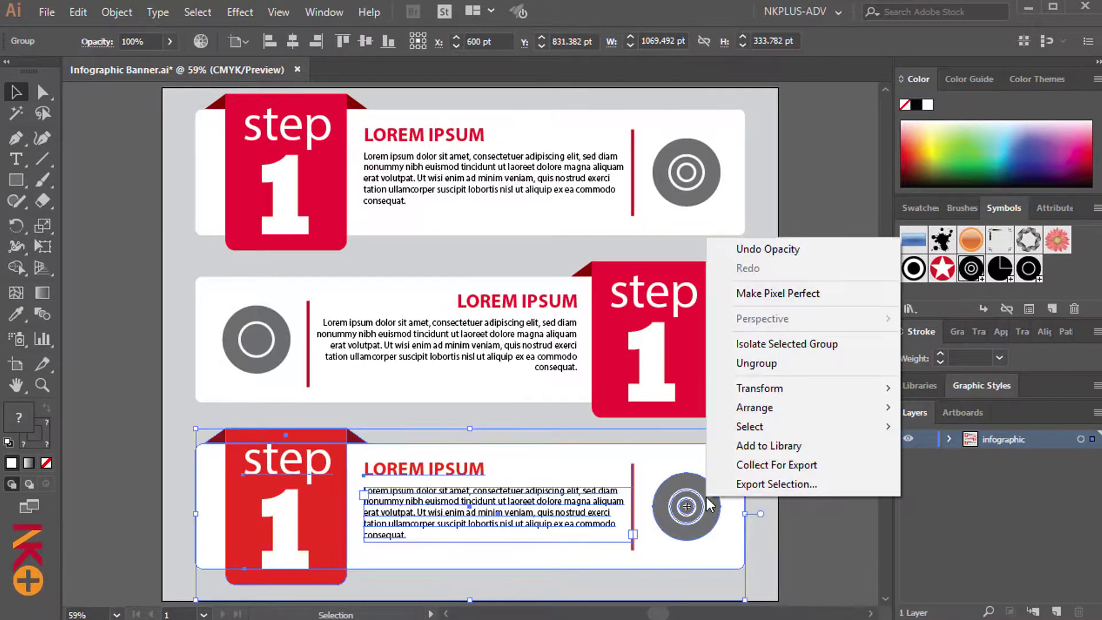
pyautogui.click(796, 365)
pyautogui.click(811, 431)
pyautogui.click(688, 506)
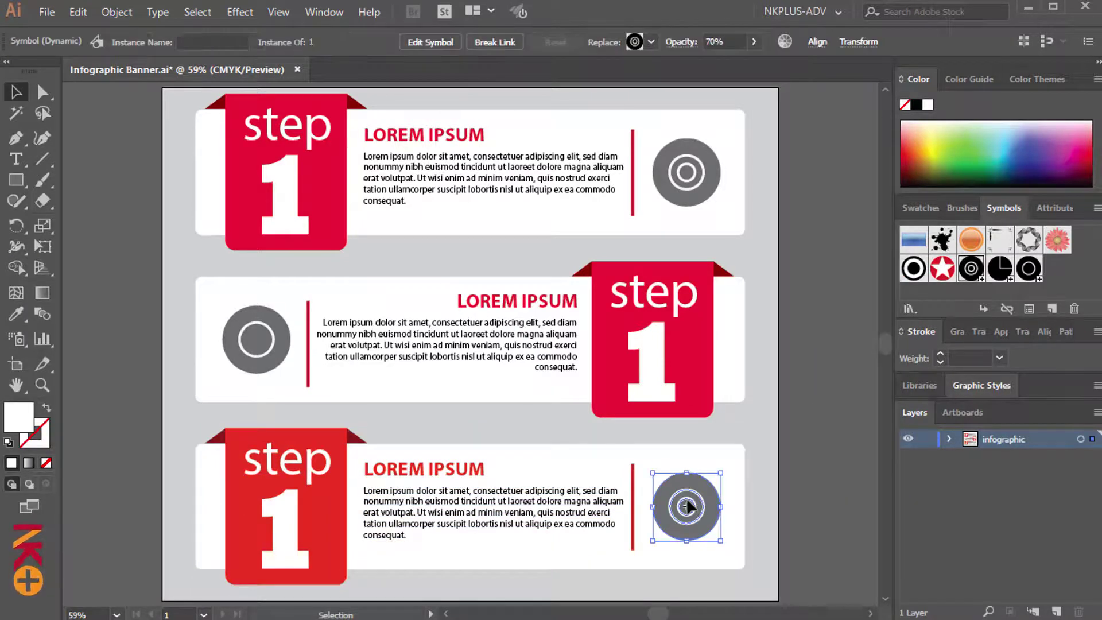
pyautogui.press('Delete')
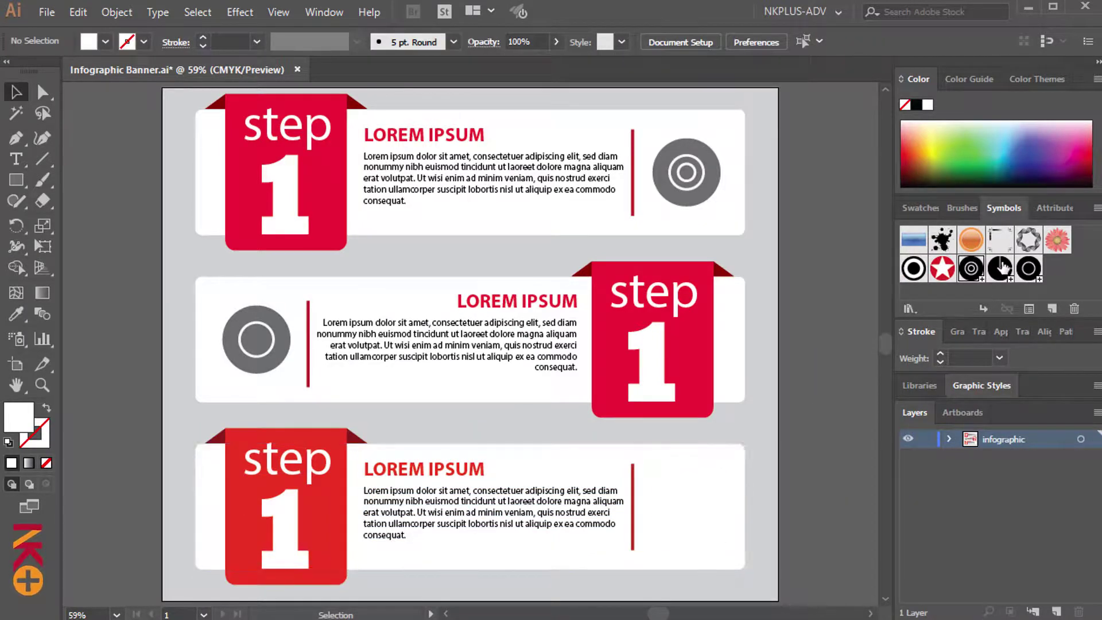
# Step: Place a quarter-pie icon on the bottom card at about 71% opacity
pyautogui.moveTo(1001, 270)
pyautogui.mouseDown()
pyautogui.moveTo(683, 504)
pyautogui.moveTo(705, 490)
pyautogui.mouseUp()
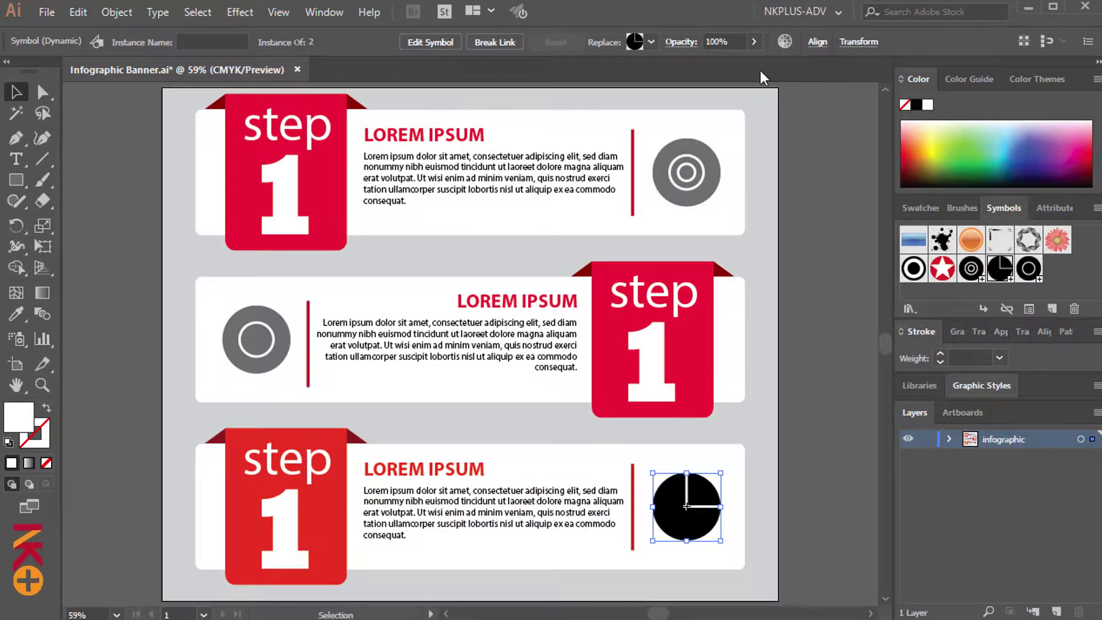
pyautogui.click(754, 42)
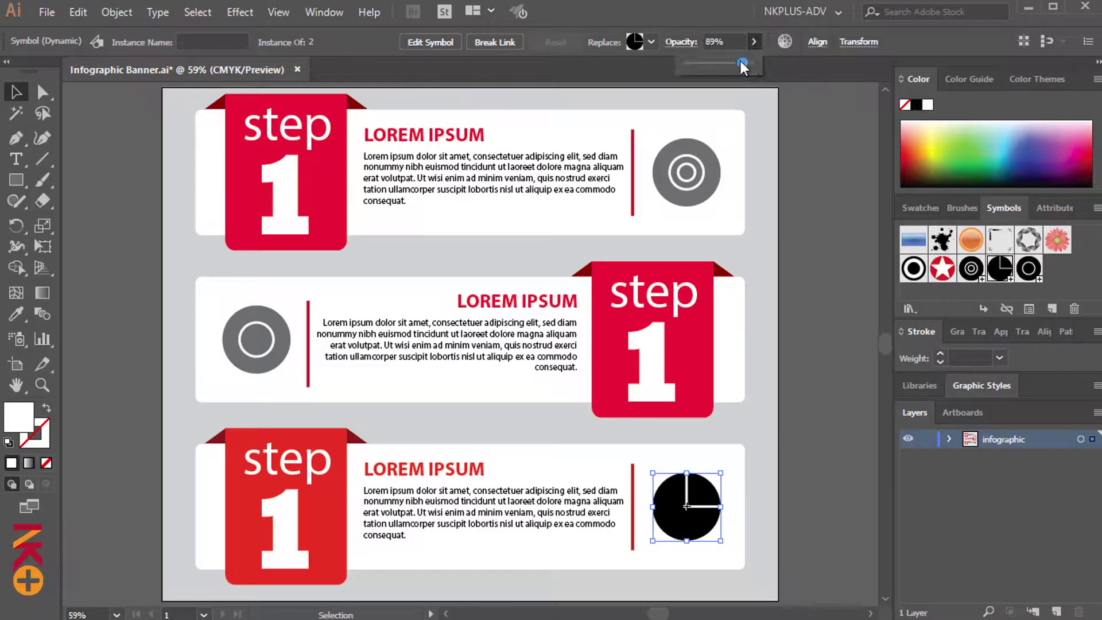
pyautogui.moveTo(751, 63); pyautogui.dragTo(730, 63)
pyautogui.click(813, 233)
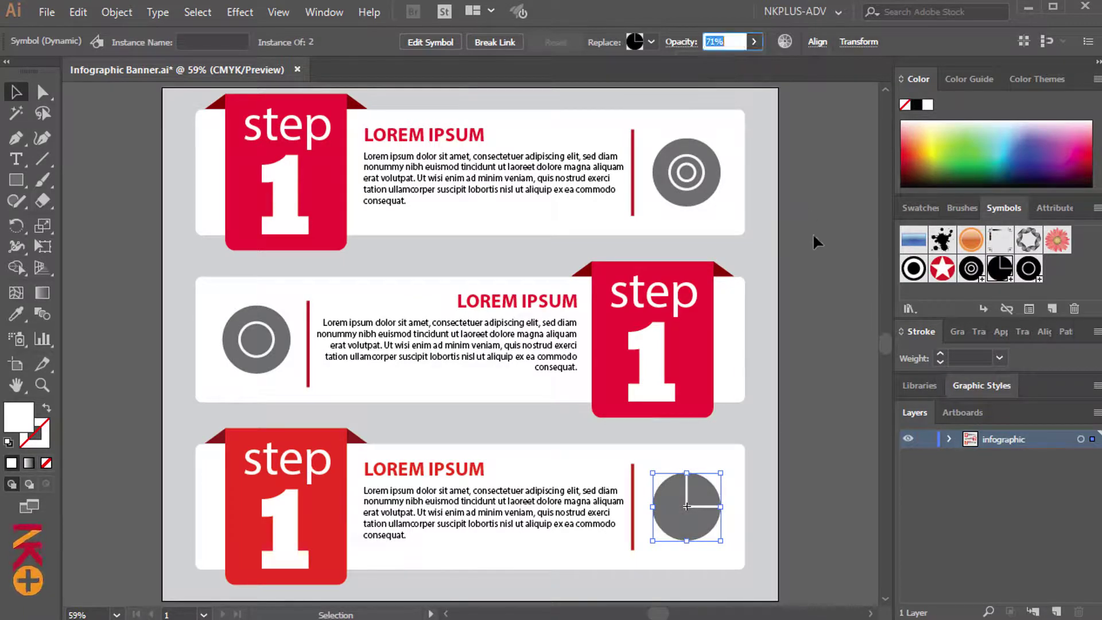
pyautogui.click(812, 233)
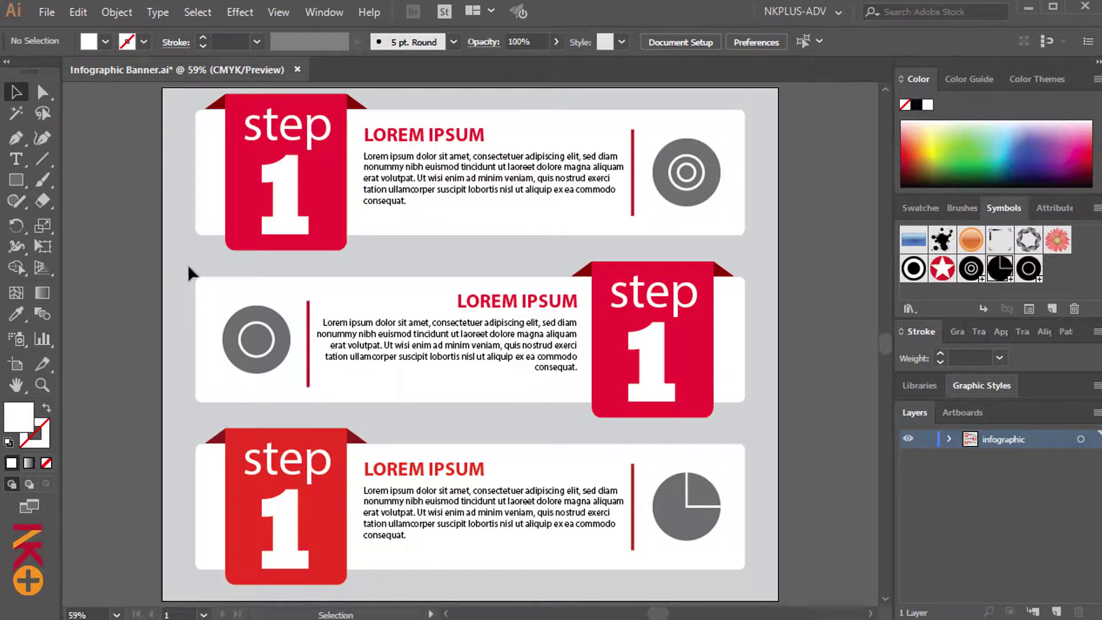
# Step: Change the middle card's number to 2 and the bottom card's number to 3
pyautogui.click(657, 355)
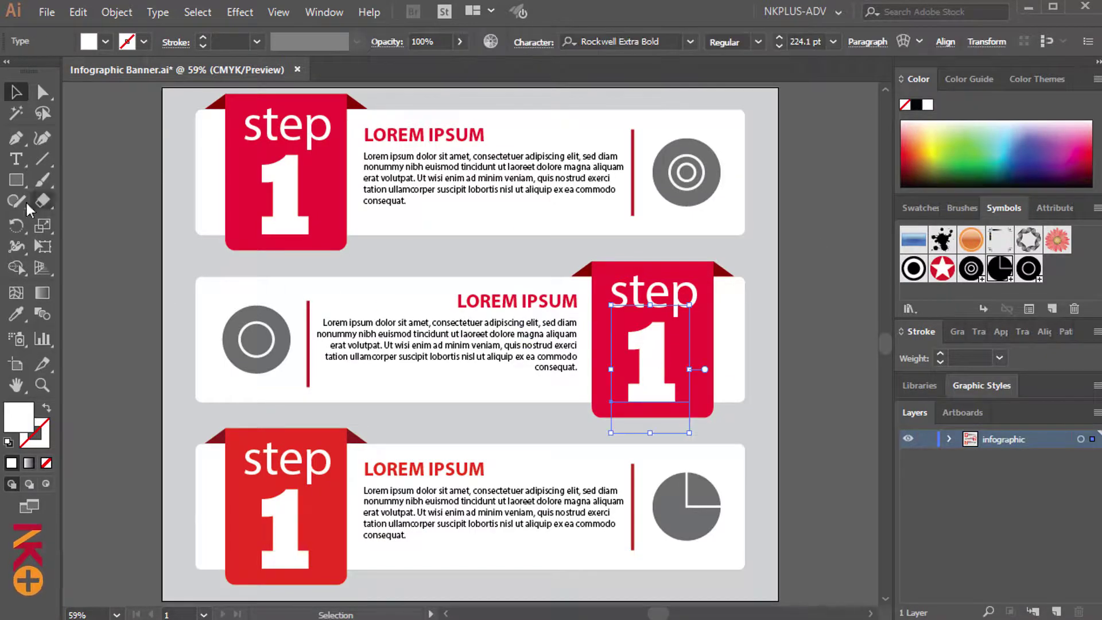
pyautogui.press('t')
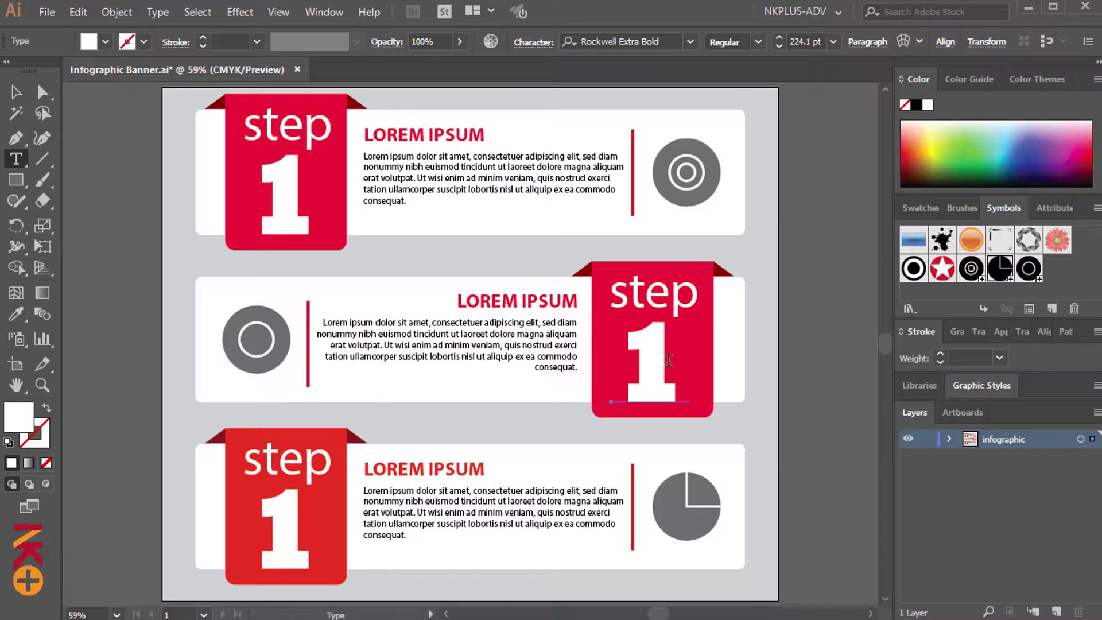
pyautogui.doubleClick(645, 361)
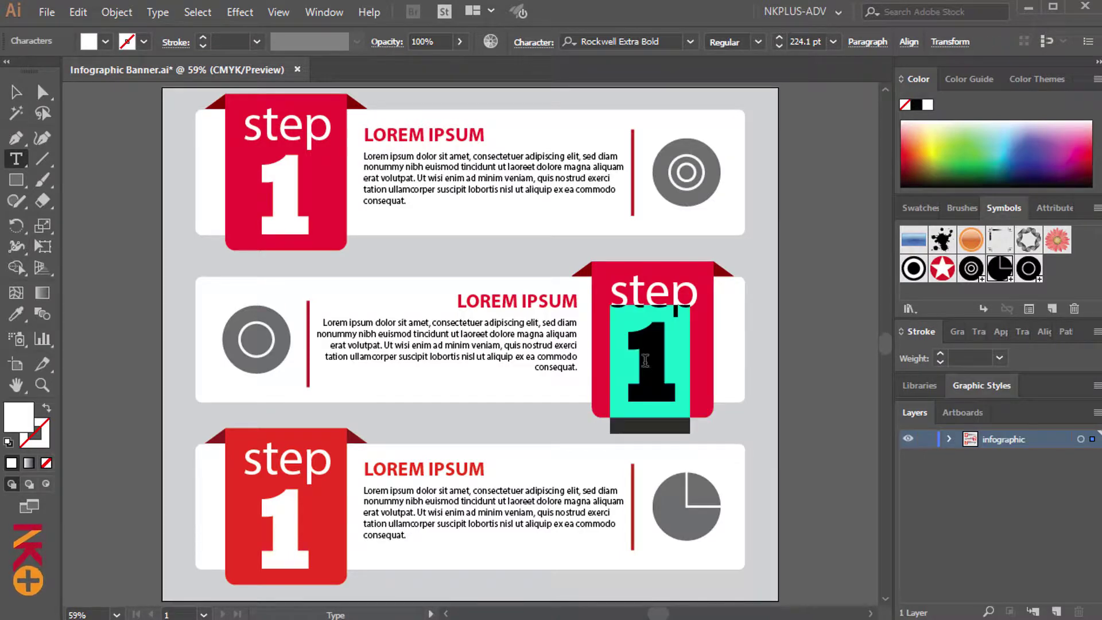
pyautogui.write('2')
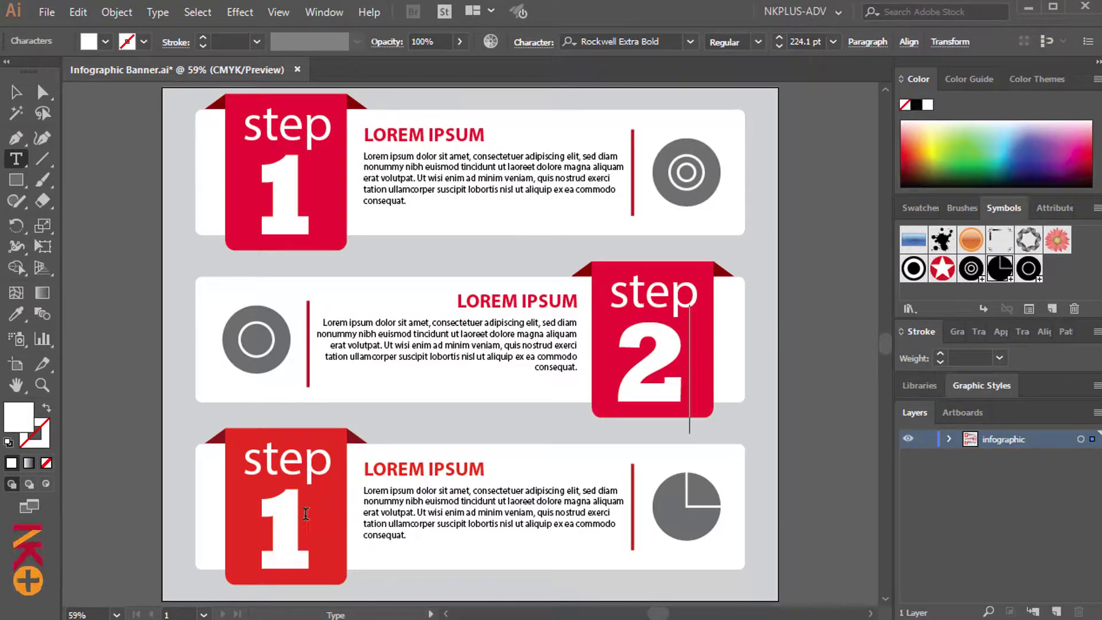
pyautogui.doubleClick(273, 514)
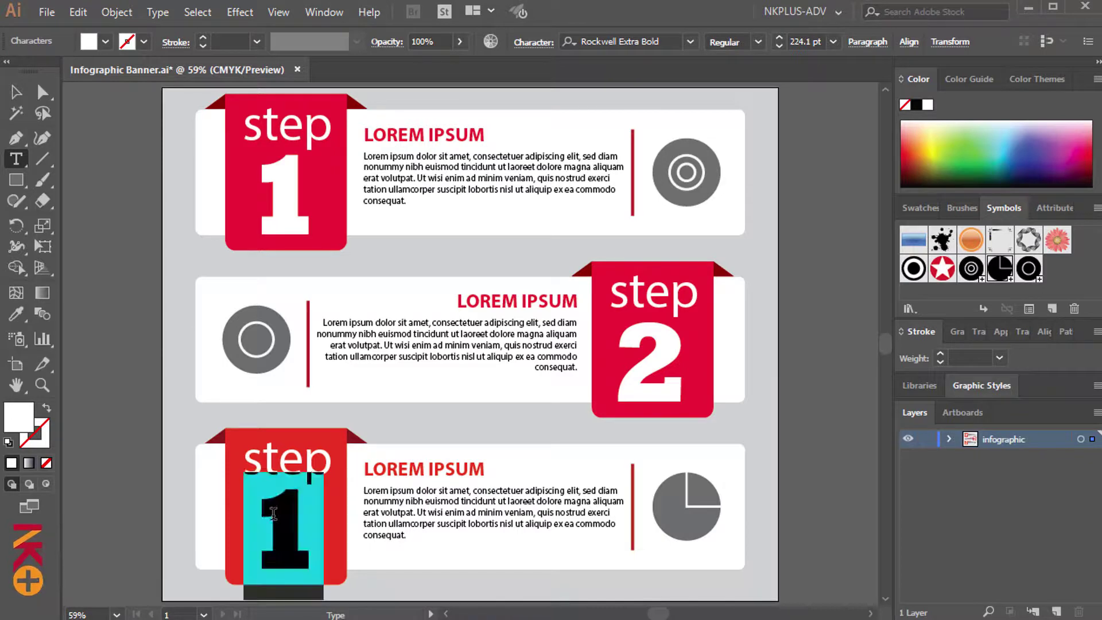
pyautogui.write('3')
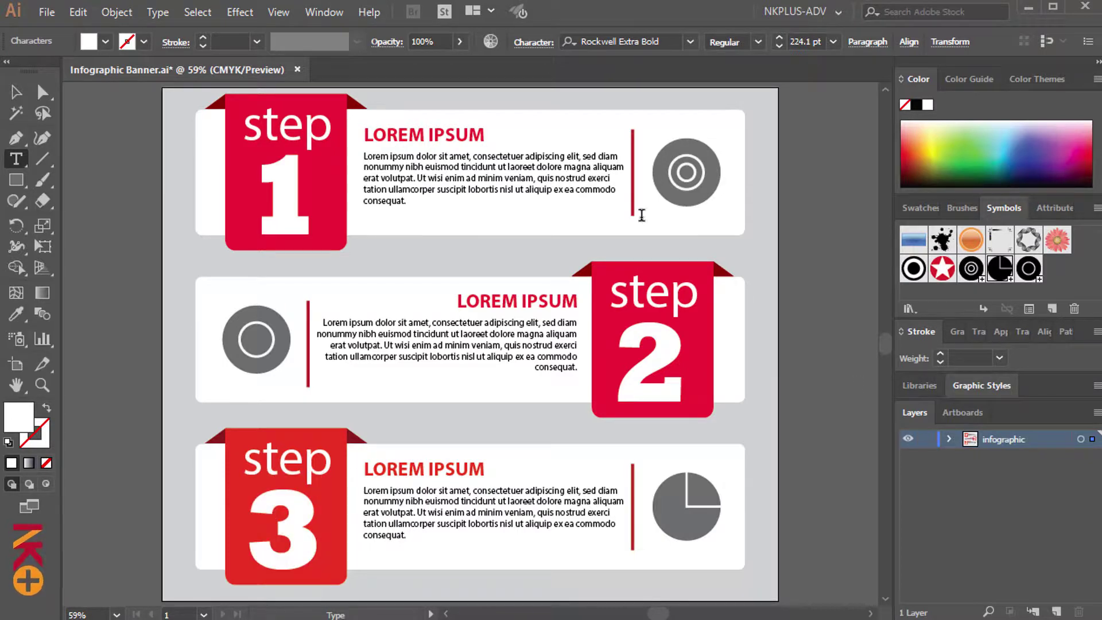
pyautogui.click(16, 91)
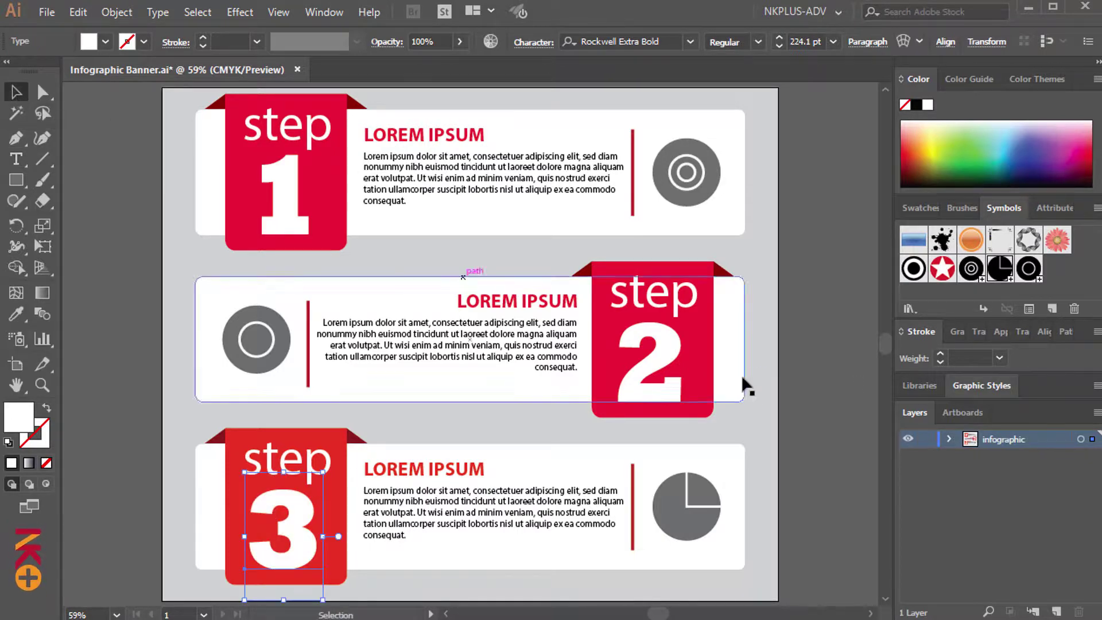
pyautogui.click(816, 365)
pyautogui.click(691, 298)
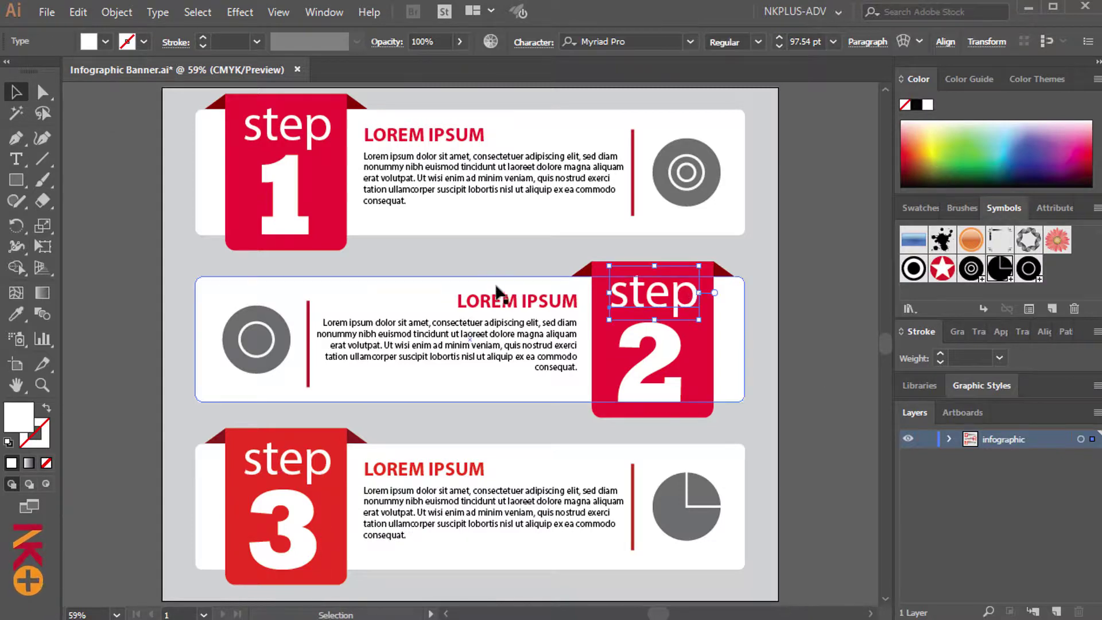
# Step: Group all of the middle card's objects together
pyautogui.moveTo(173, 267); pyautogui.dragTo(677, 380)
pyautogui.rightClick(611, 336)
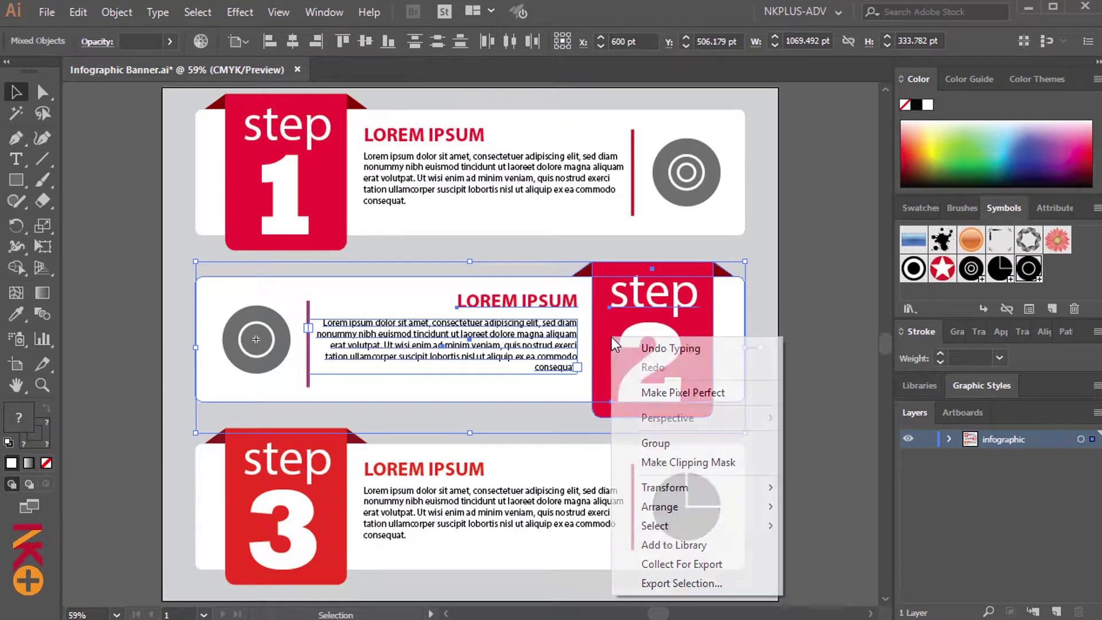
pyautogui.click(684, 443)
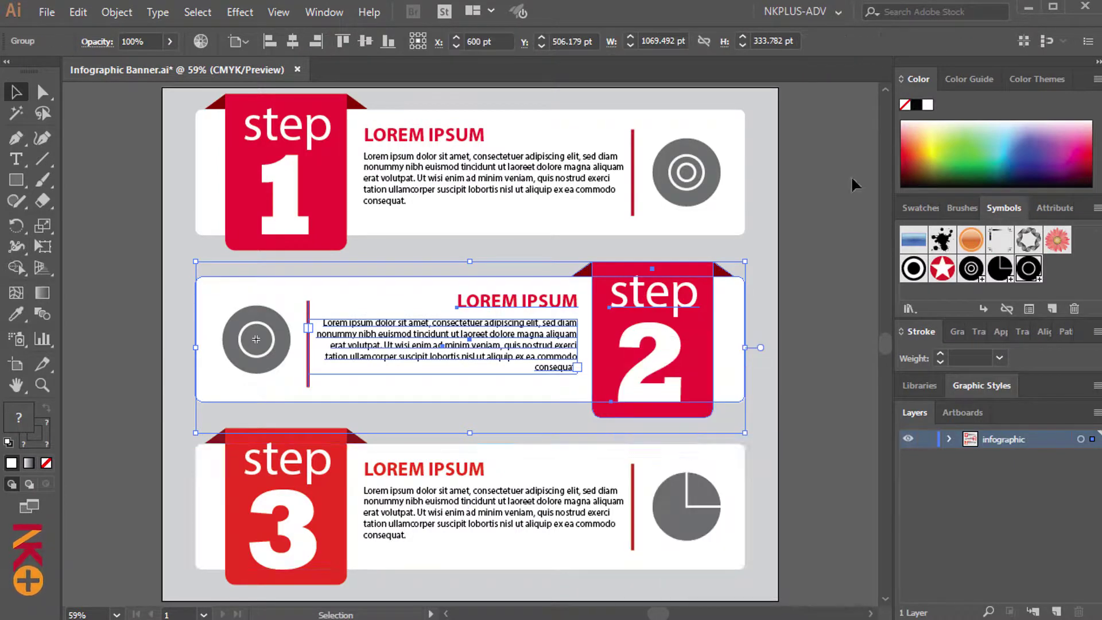
# Step: Shift the middle card's linked red colours to magenta in Recolor Artwork
pyautogui.click(203, 41)
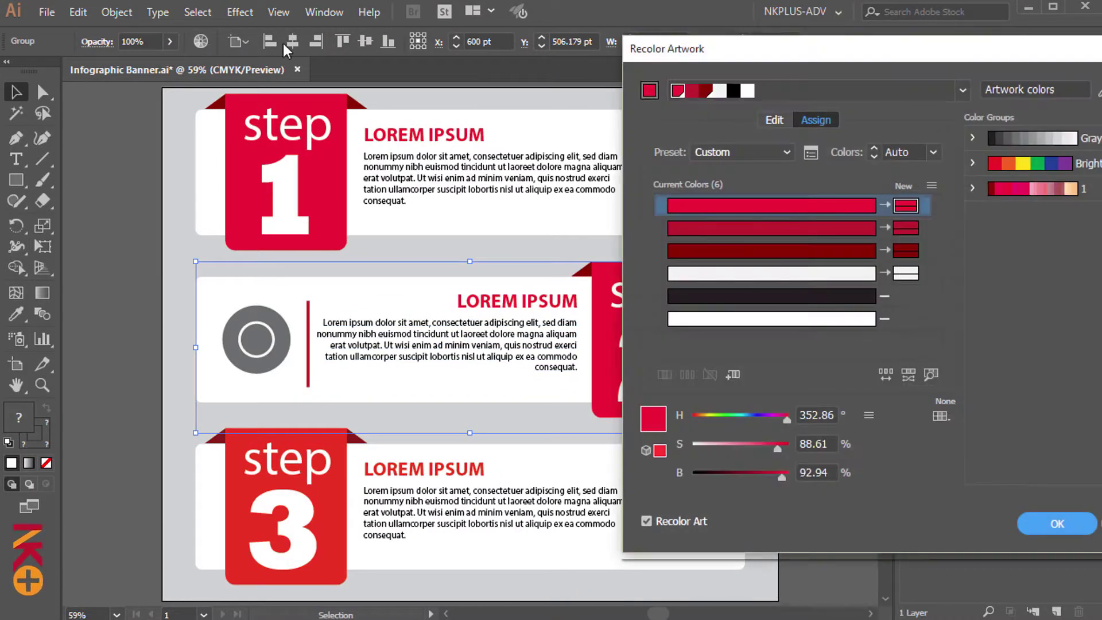
pyautogui.click(784, 122)
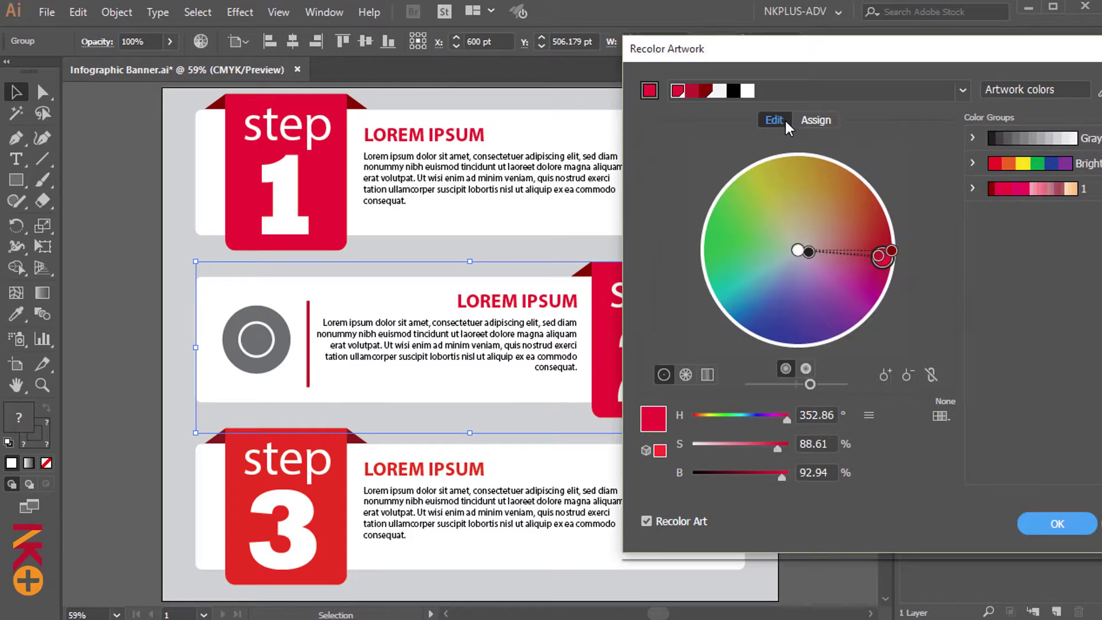
pyautogui.click(930, 375)
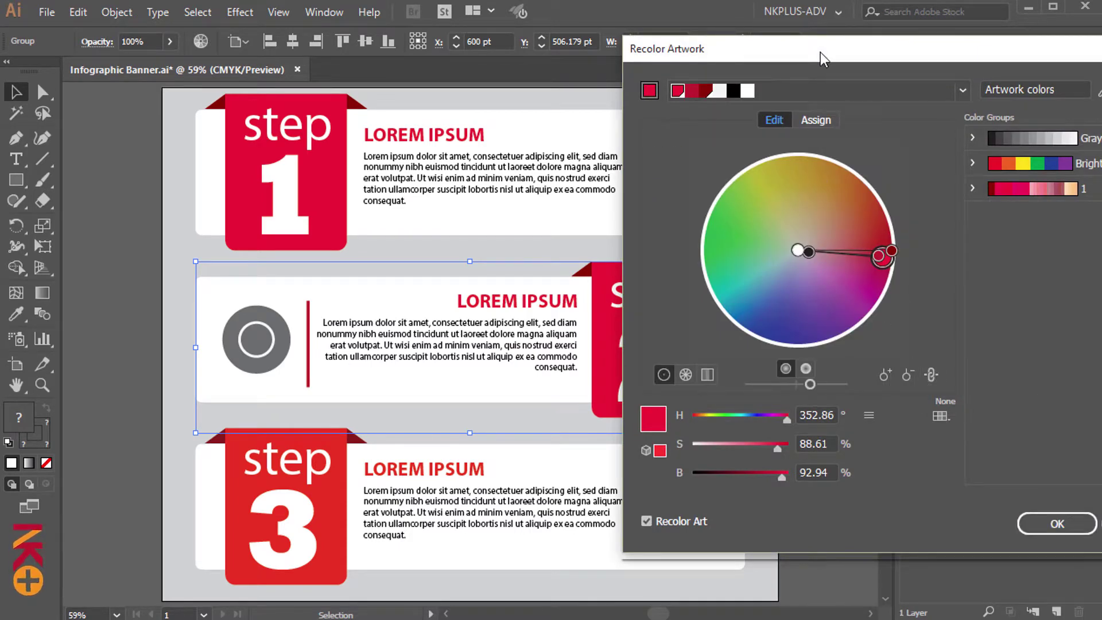
pyautogui.moveTo(820, 52)
pyautogui.mouseDown()
pyautogui.moveTo(242, 103)
pyautogui.moveTo(215, 95)
pyautogui.mouseUp()
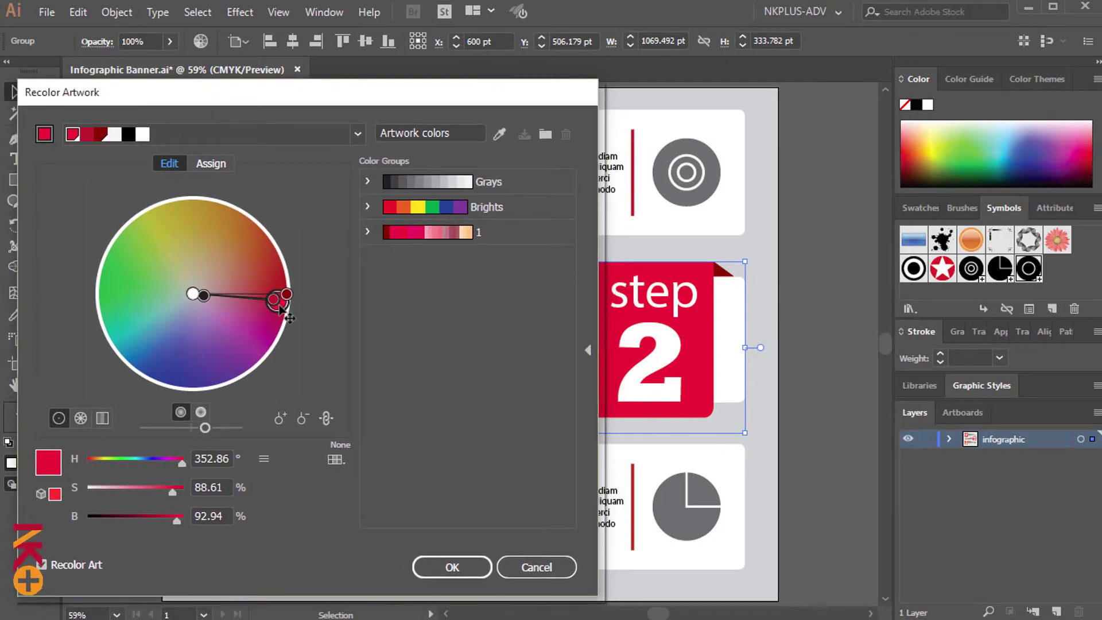
pyautogui.moveTo(278, 301); pyautogui.dragTo(275, 332)
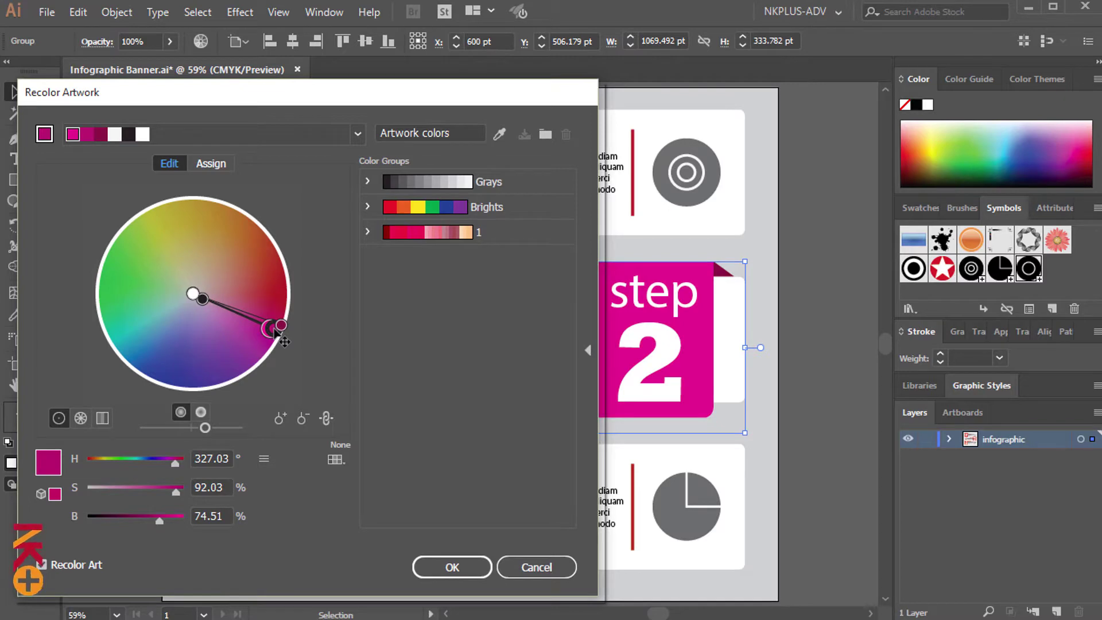
pyautogui.moveTo(208, 98)
pyautogui.mouseDown()
pyautogui.moveTo(315, 105)
pyautogui.moveTo(453, 91)
pyautogui.mouseUp()
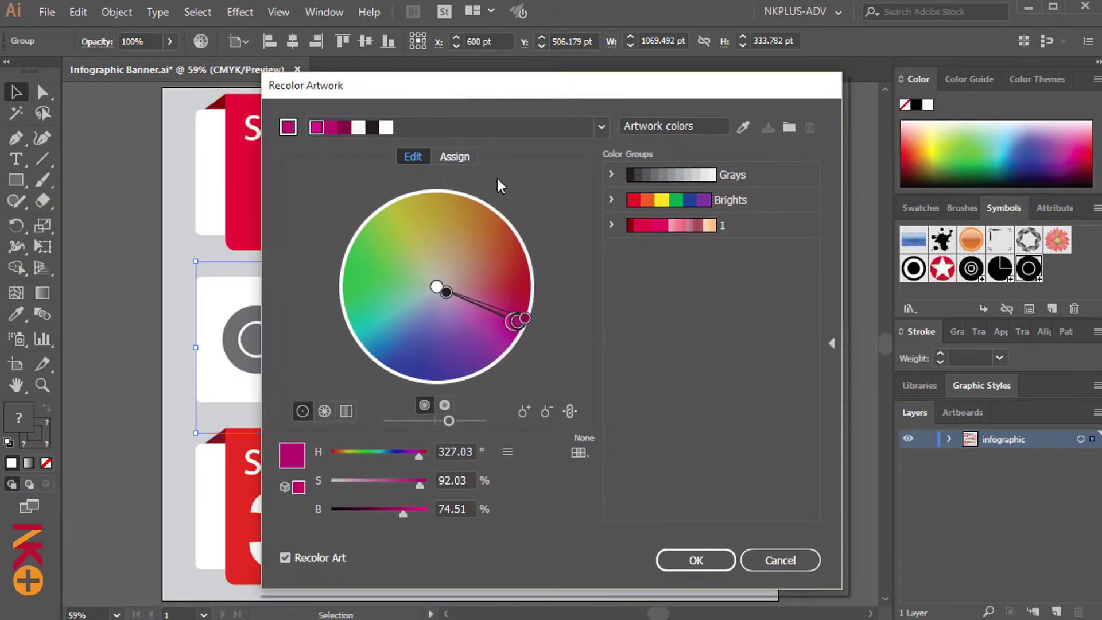
pyautogui.click(693, 563)
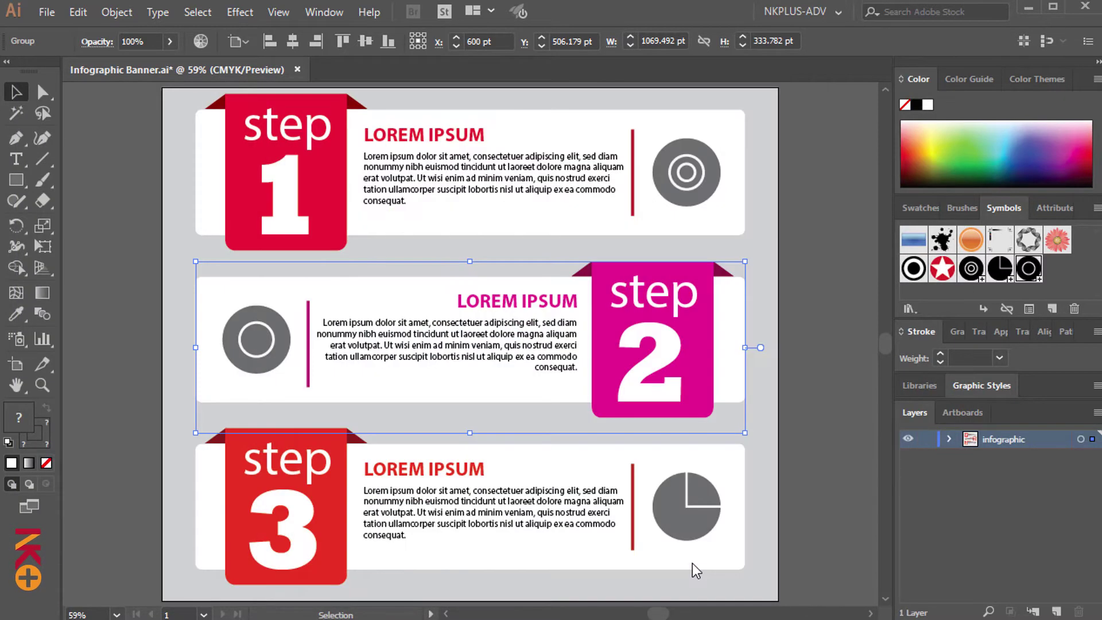
pyautogui.click(825, 373)
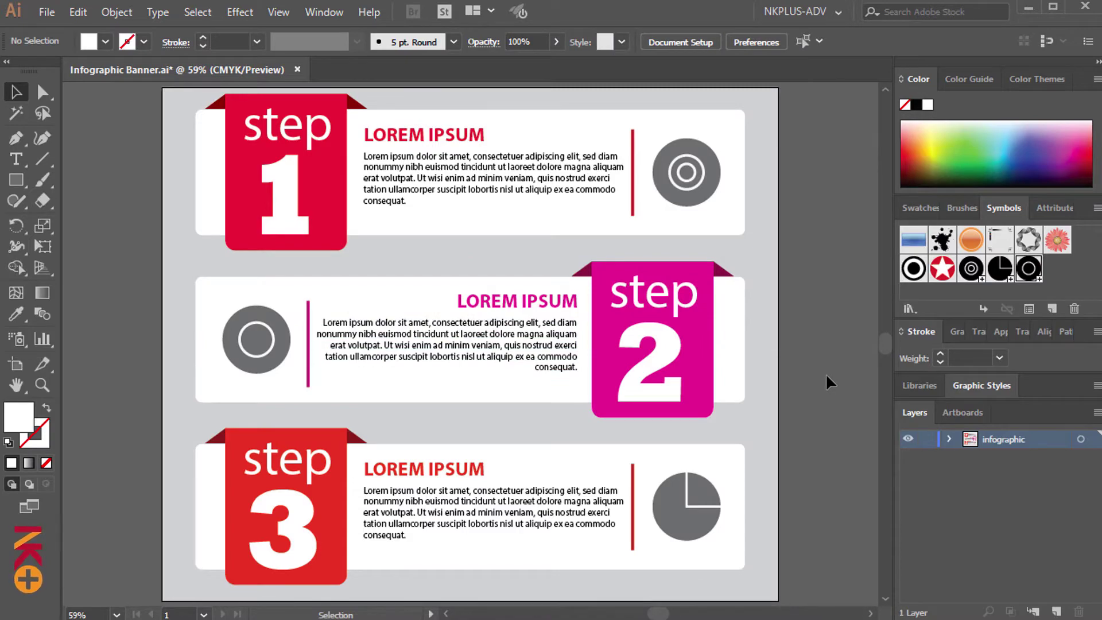